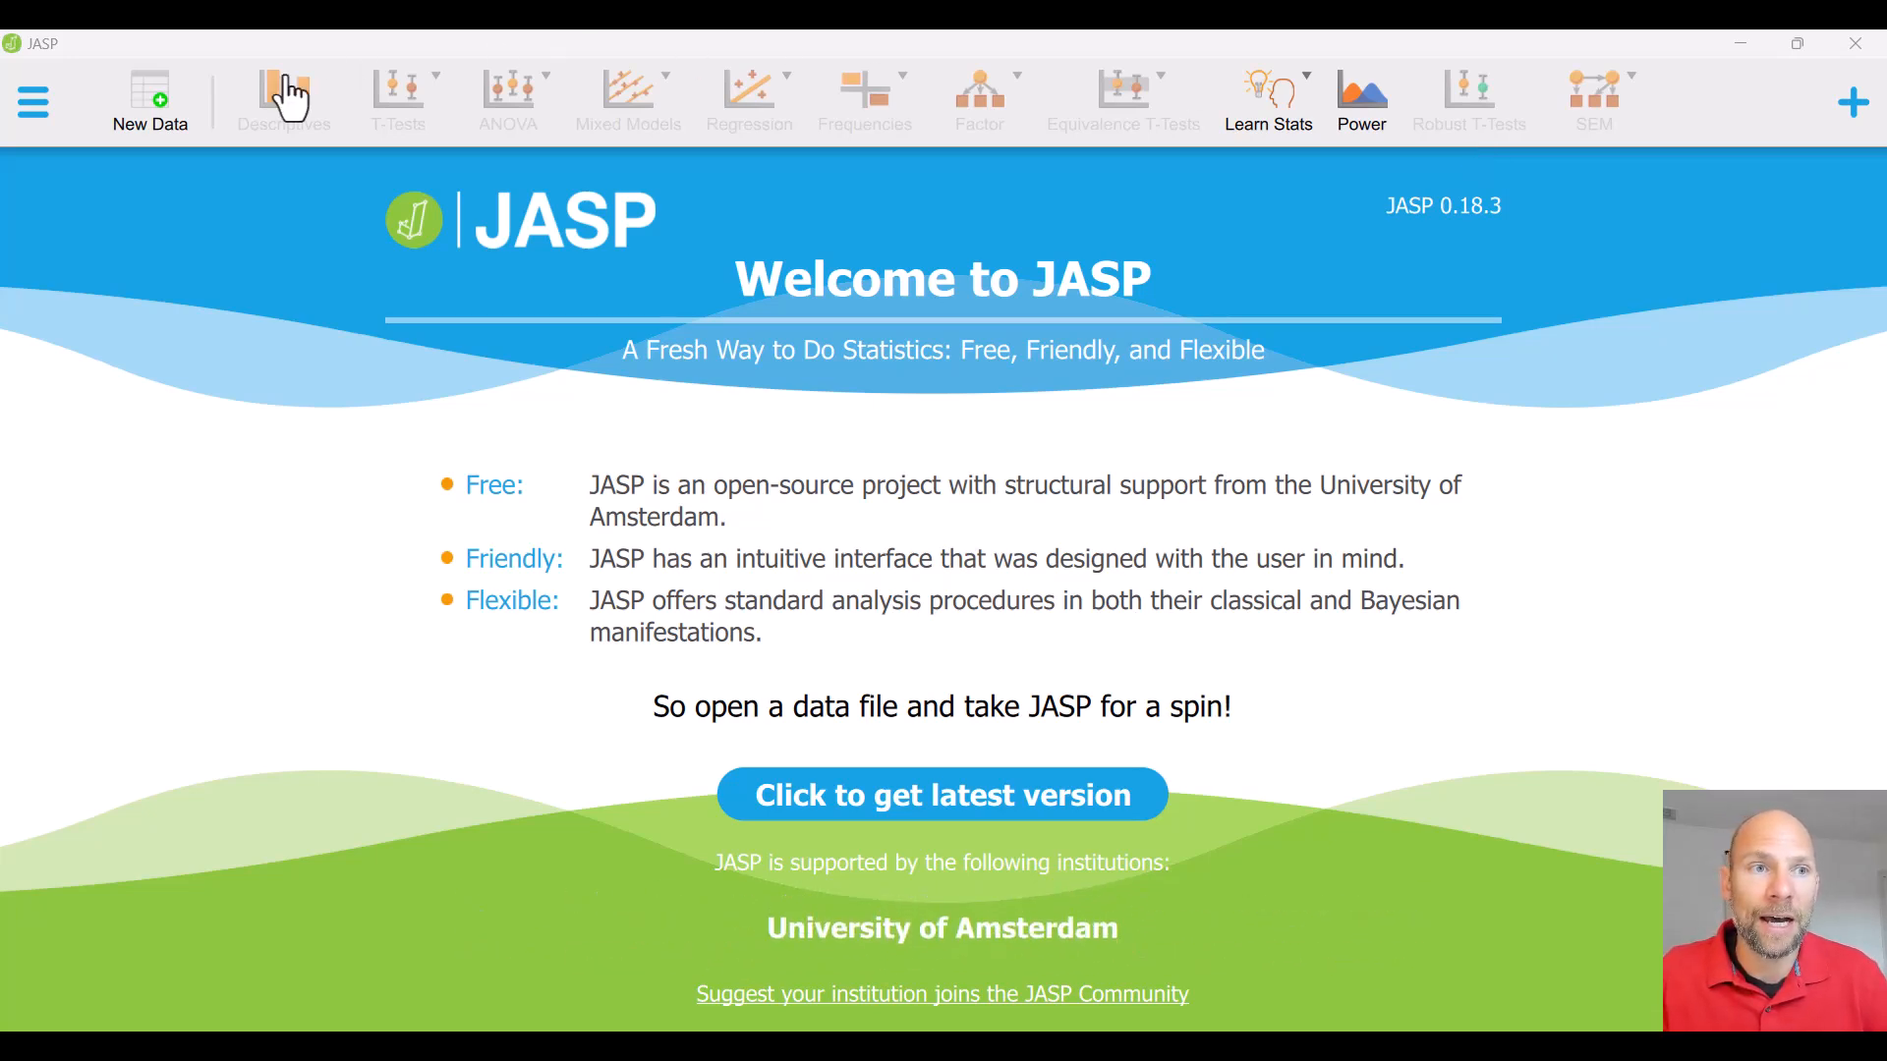
# Open the data file math.sav from the recent files in the Youtube folder
pyautogui.click(29, 110)
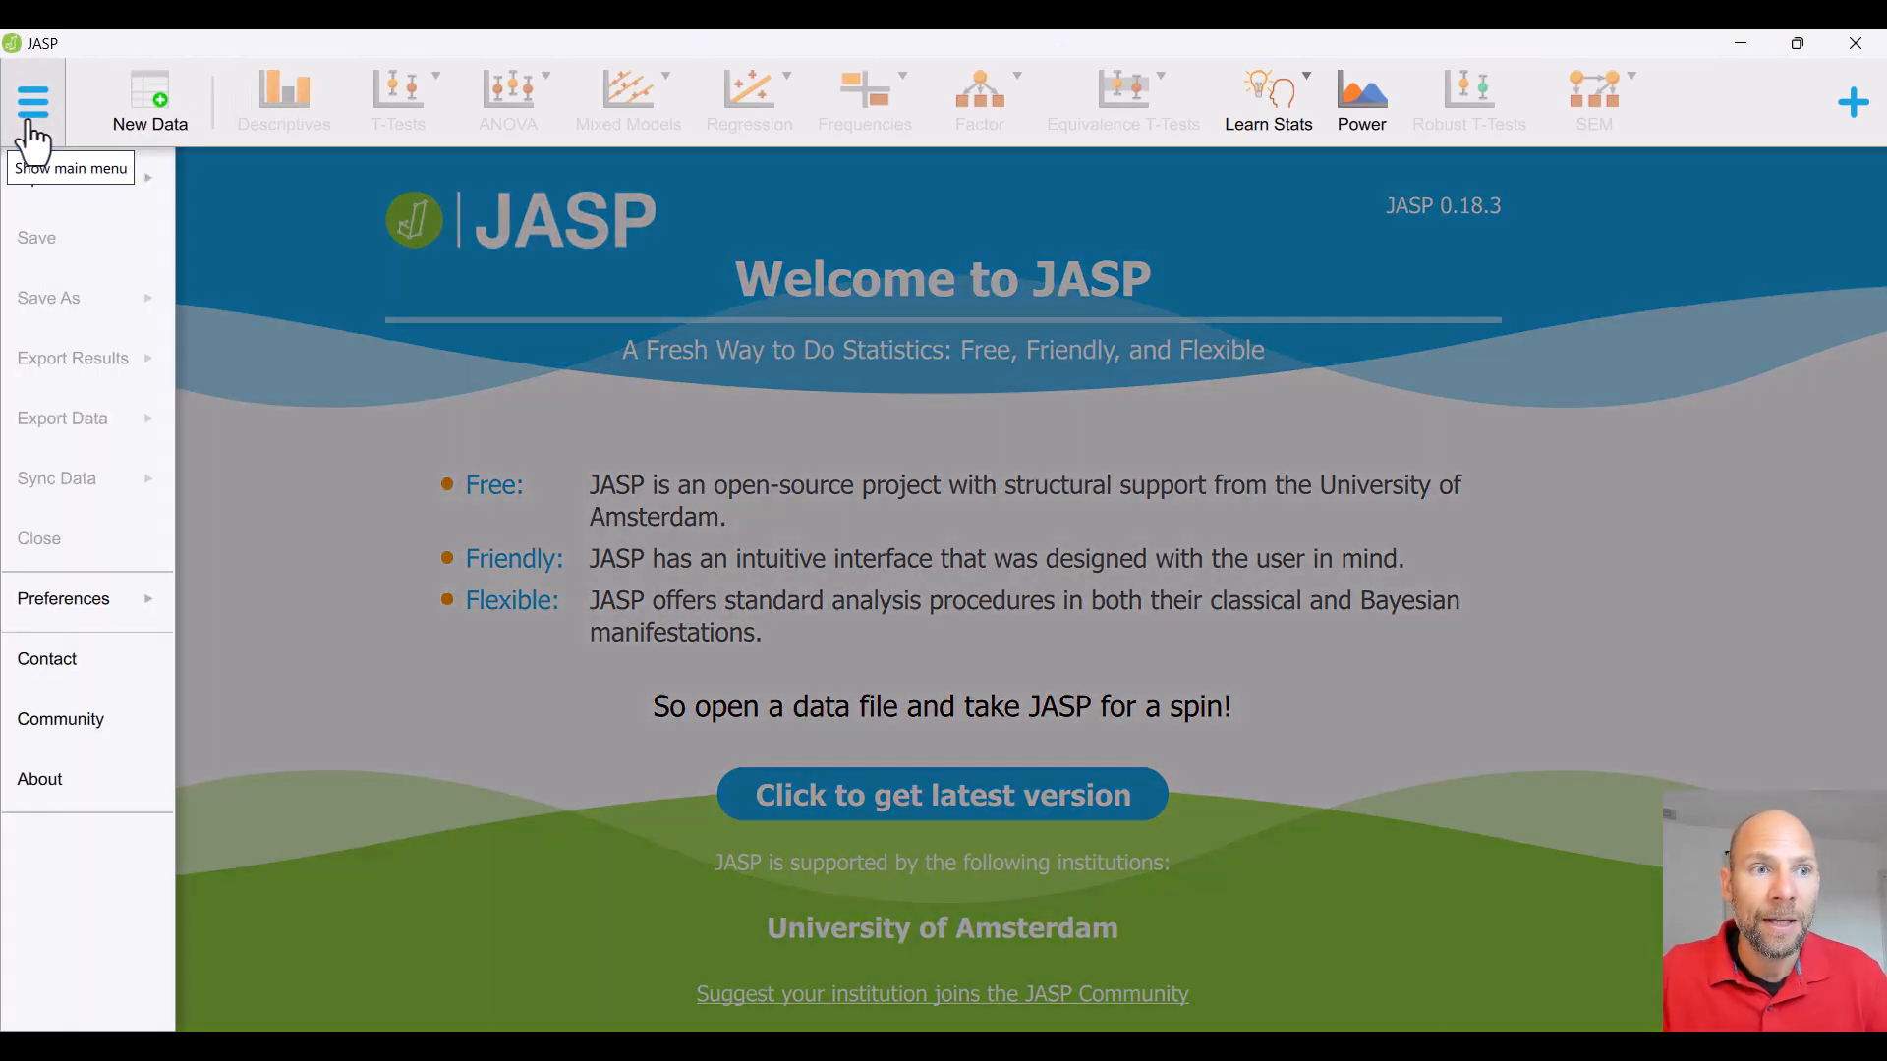
pyautogui.click(46, 187)
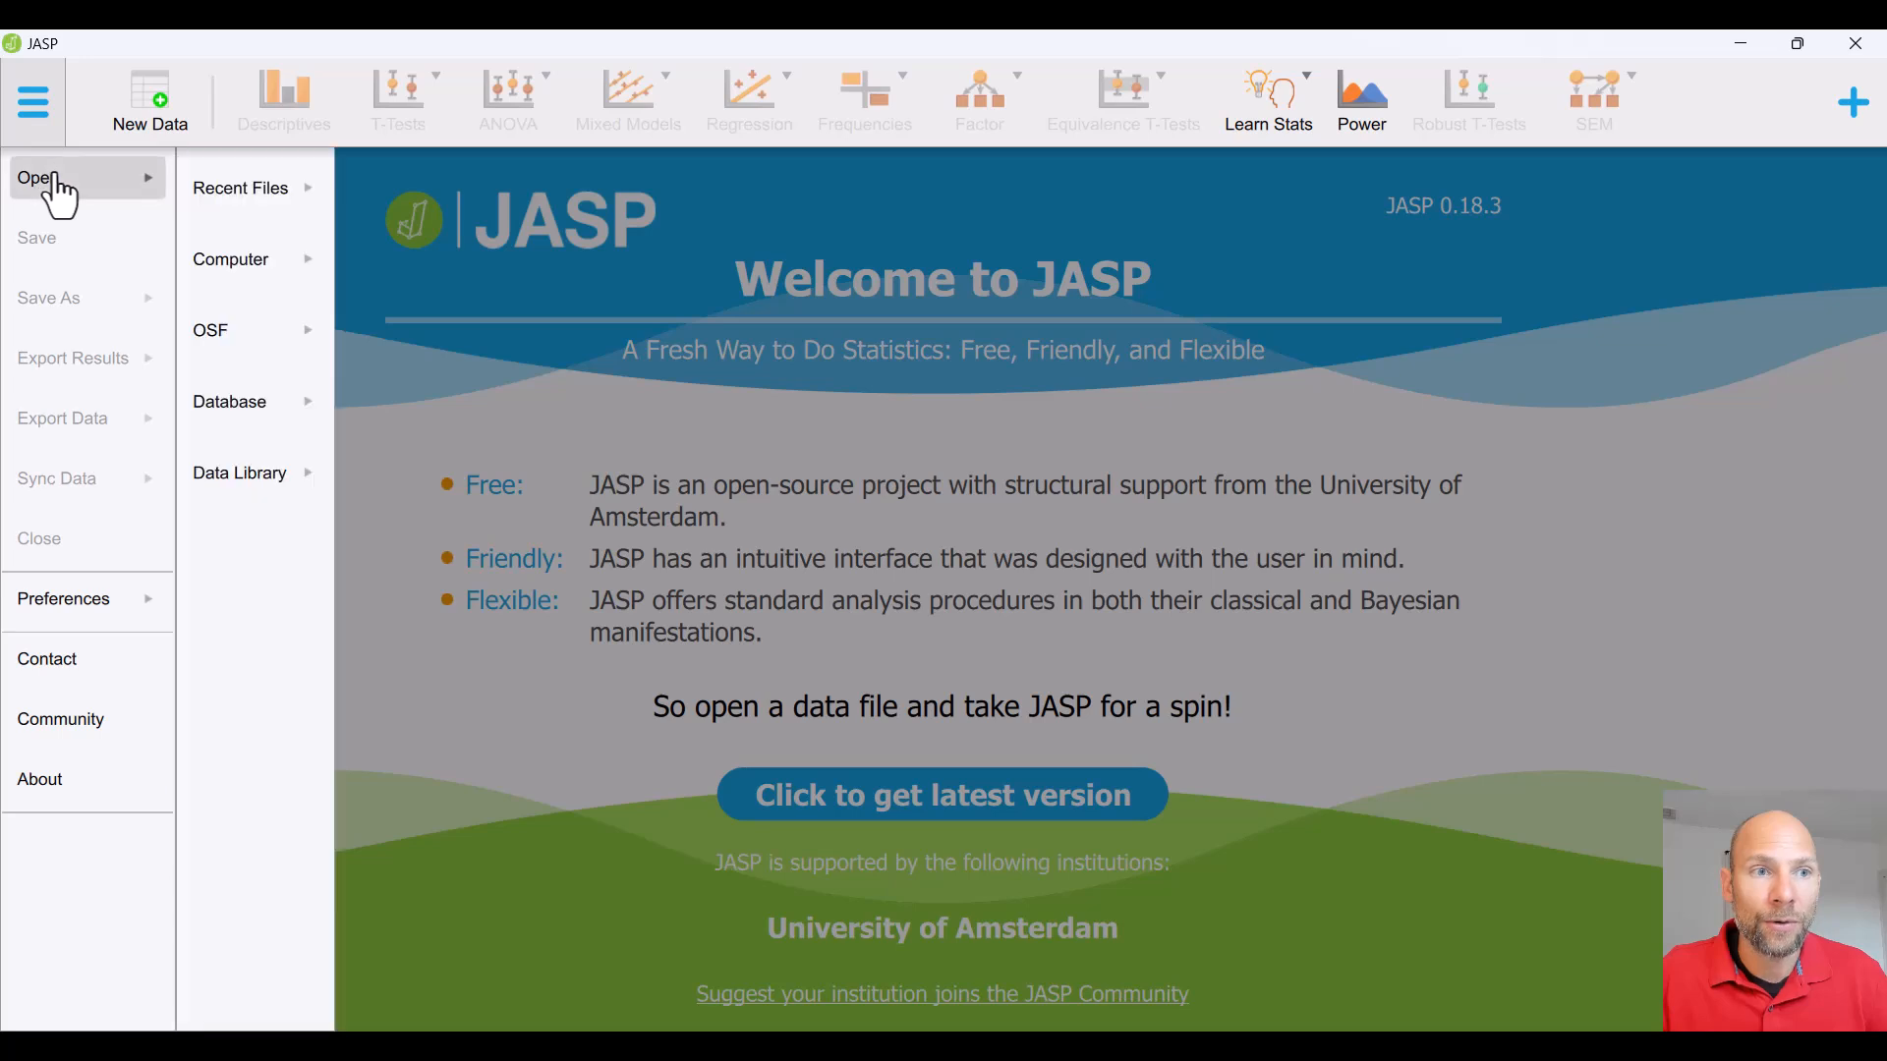
pyautogui.click(282, 212)
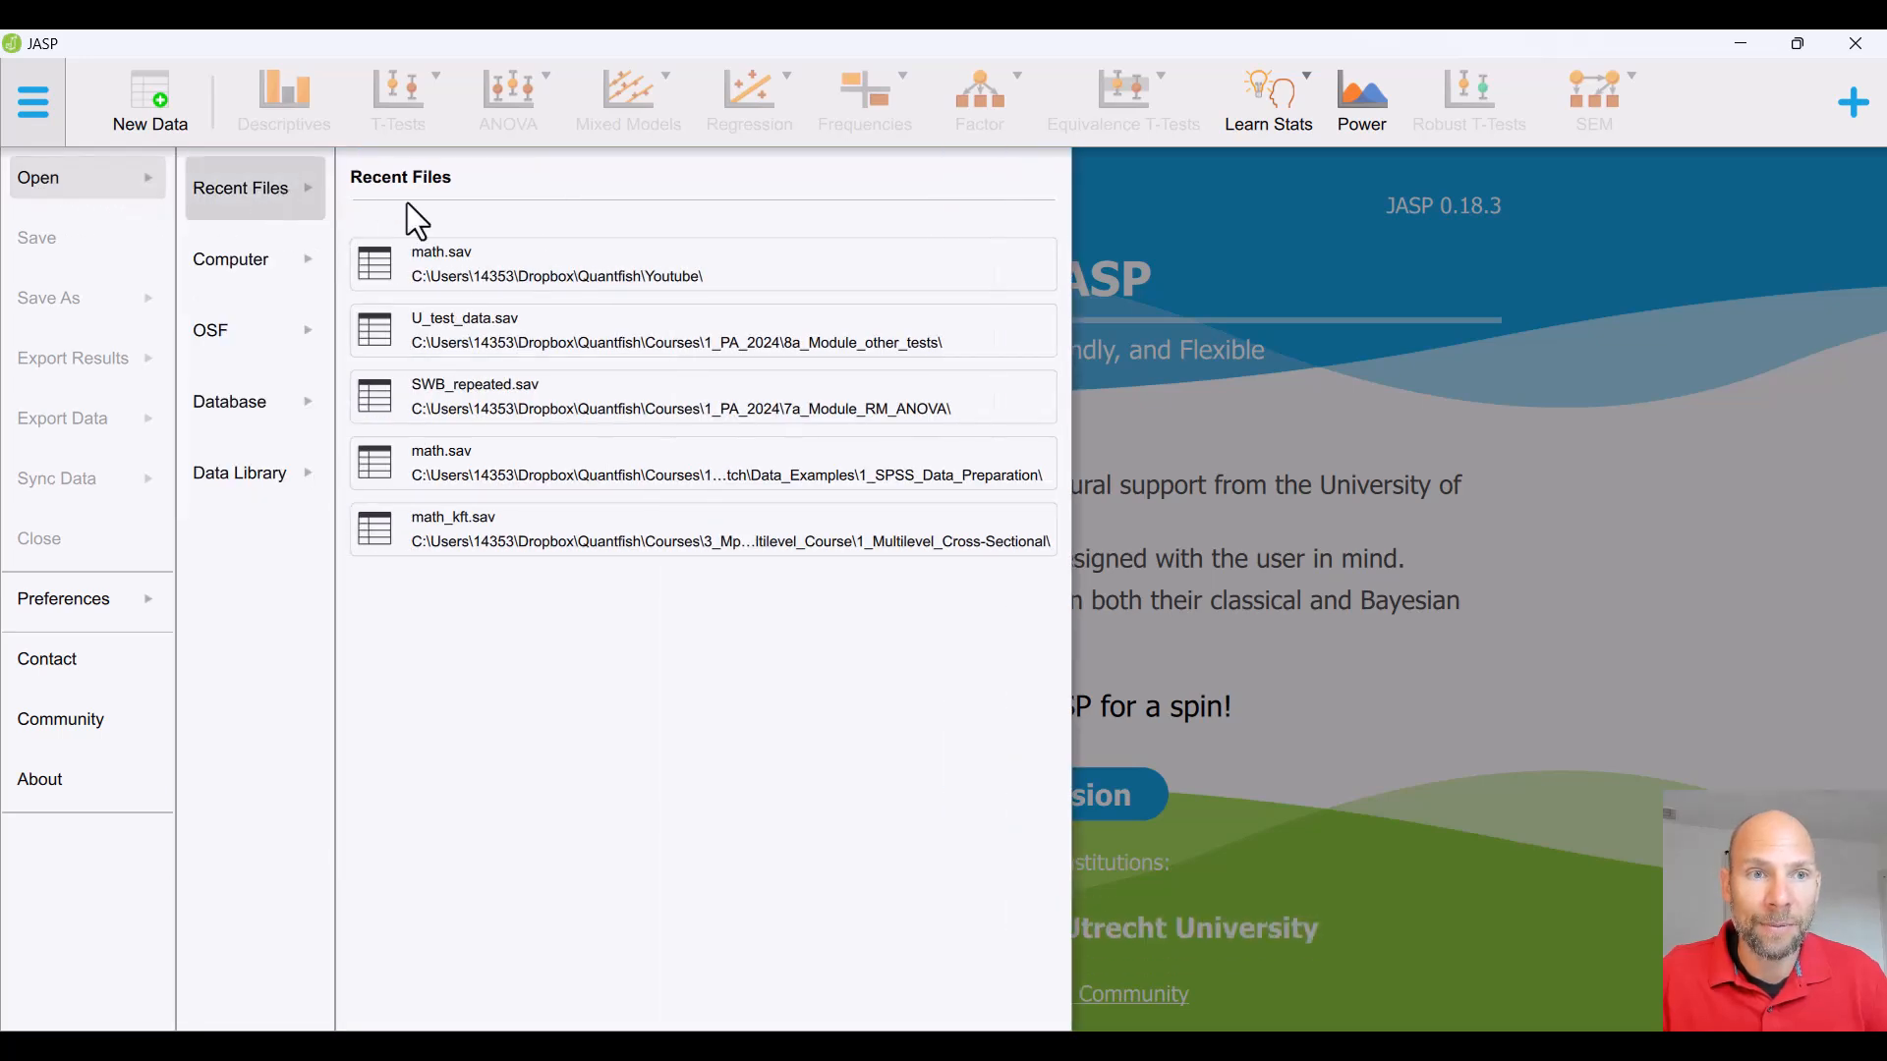
pyautogui.click(478, 267)
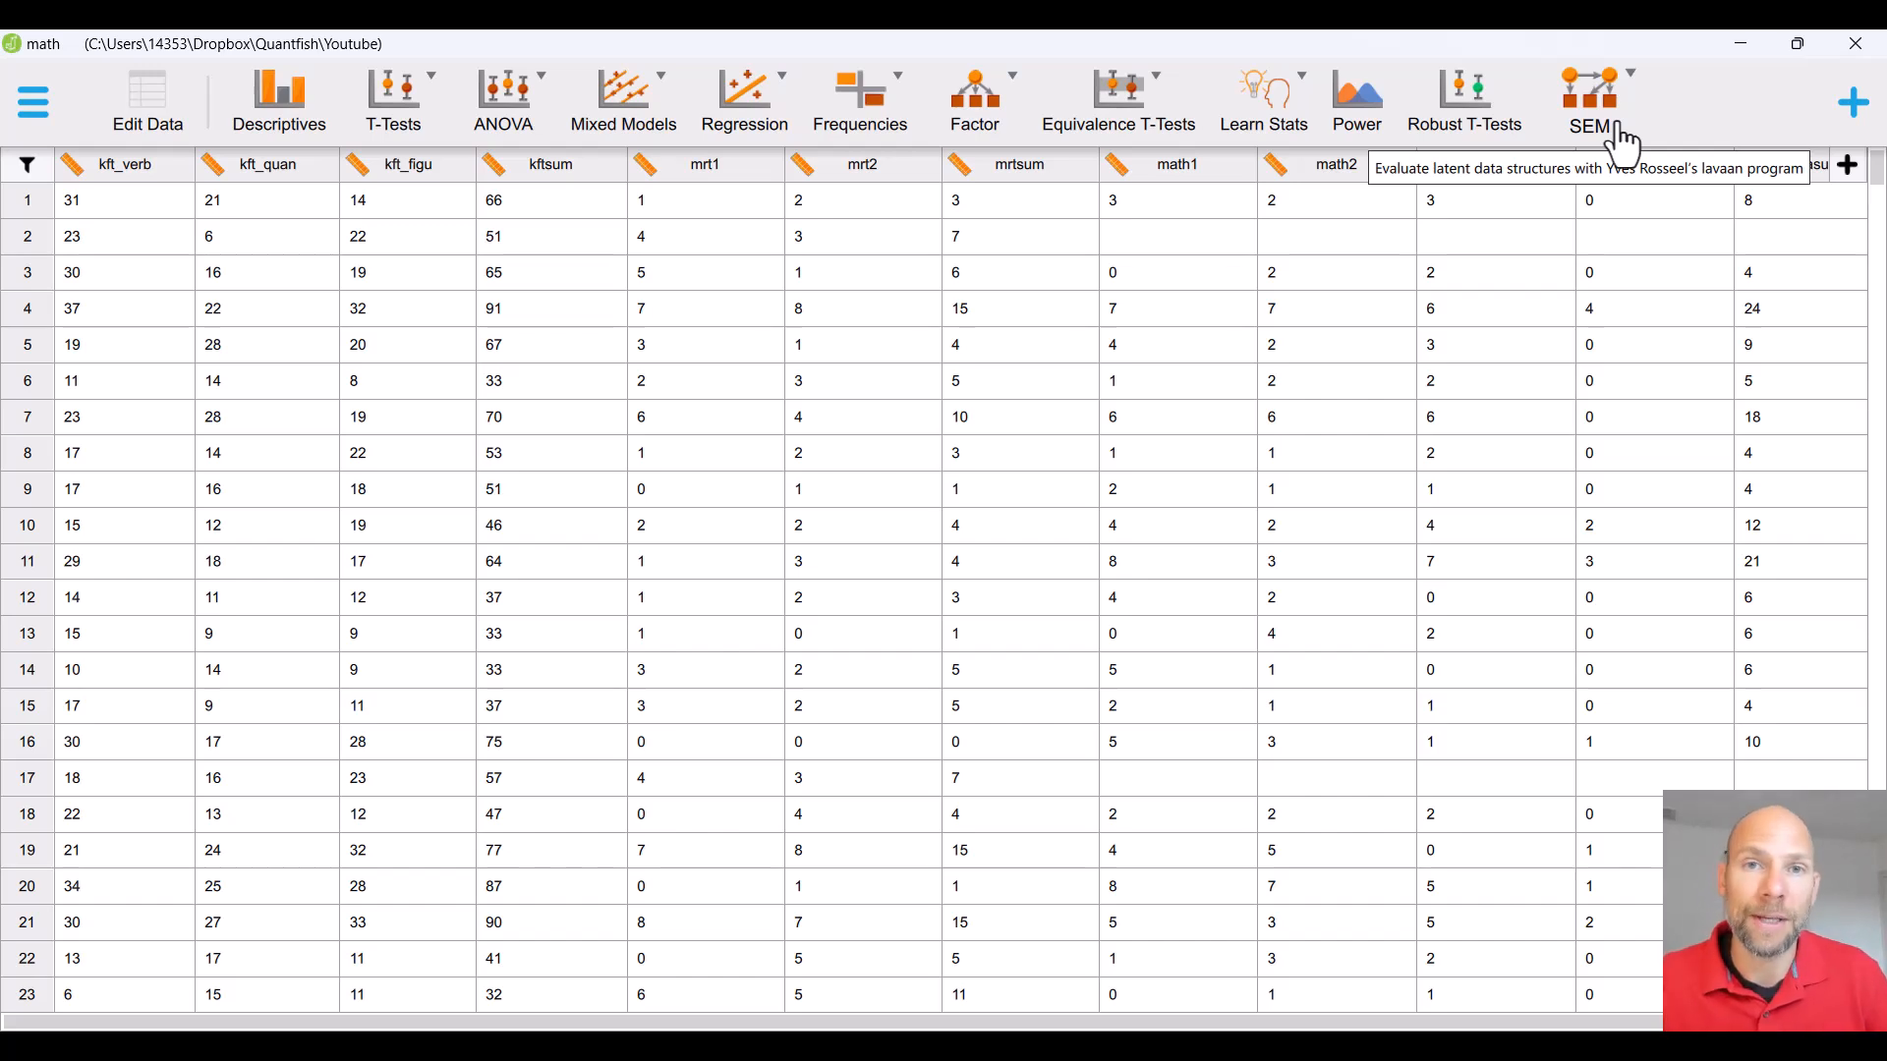
# Start a Confirmatory Factor Analysis and name its first factor "spatial"
pyautogui.click(993, 150)
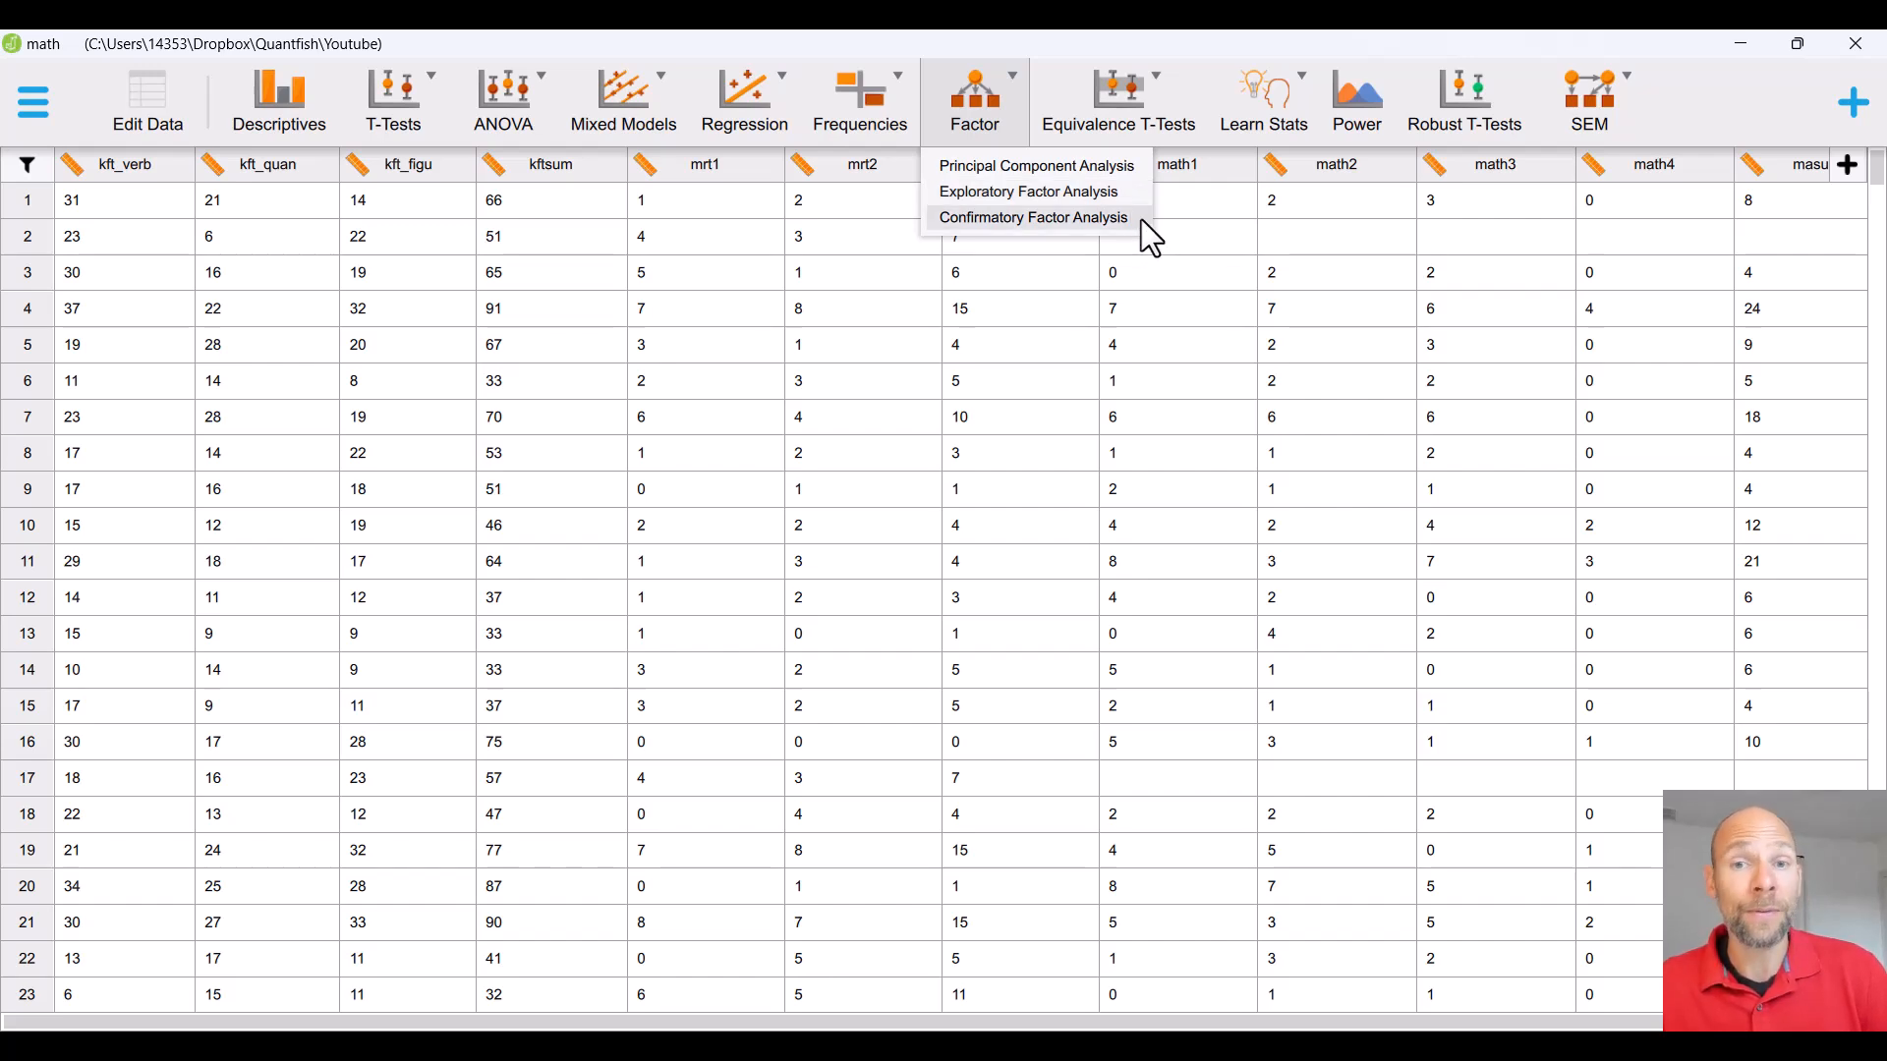
pyautogui.click(1140, 221)
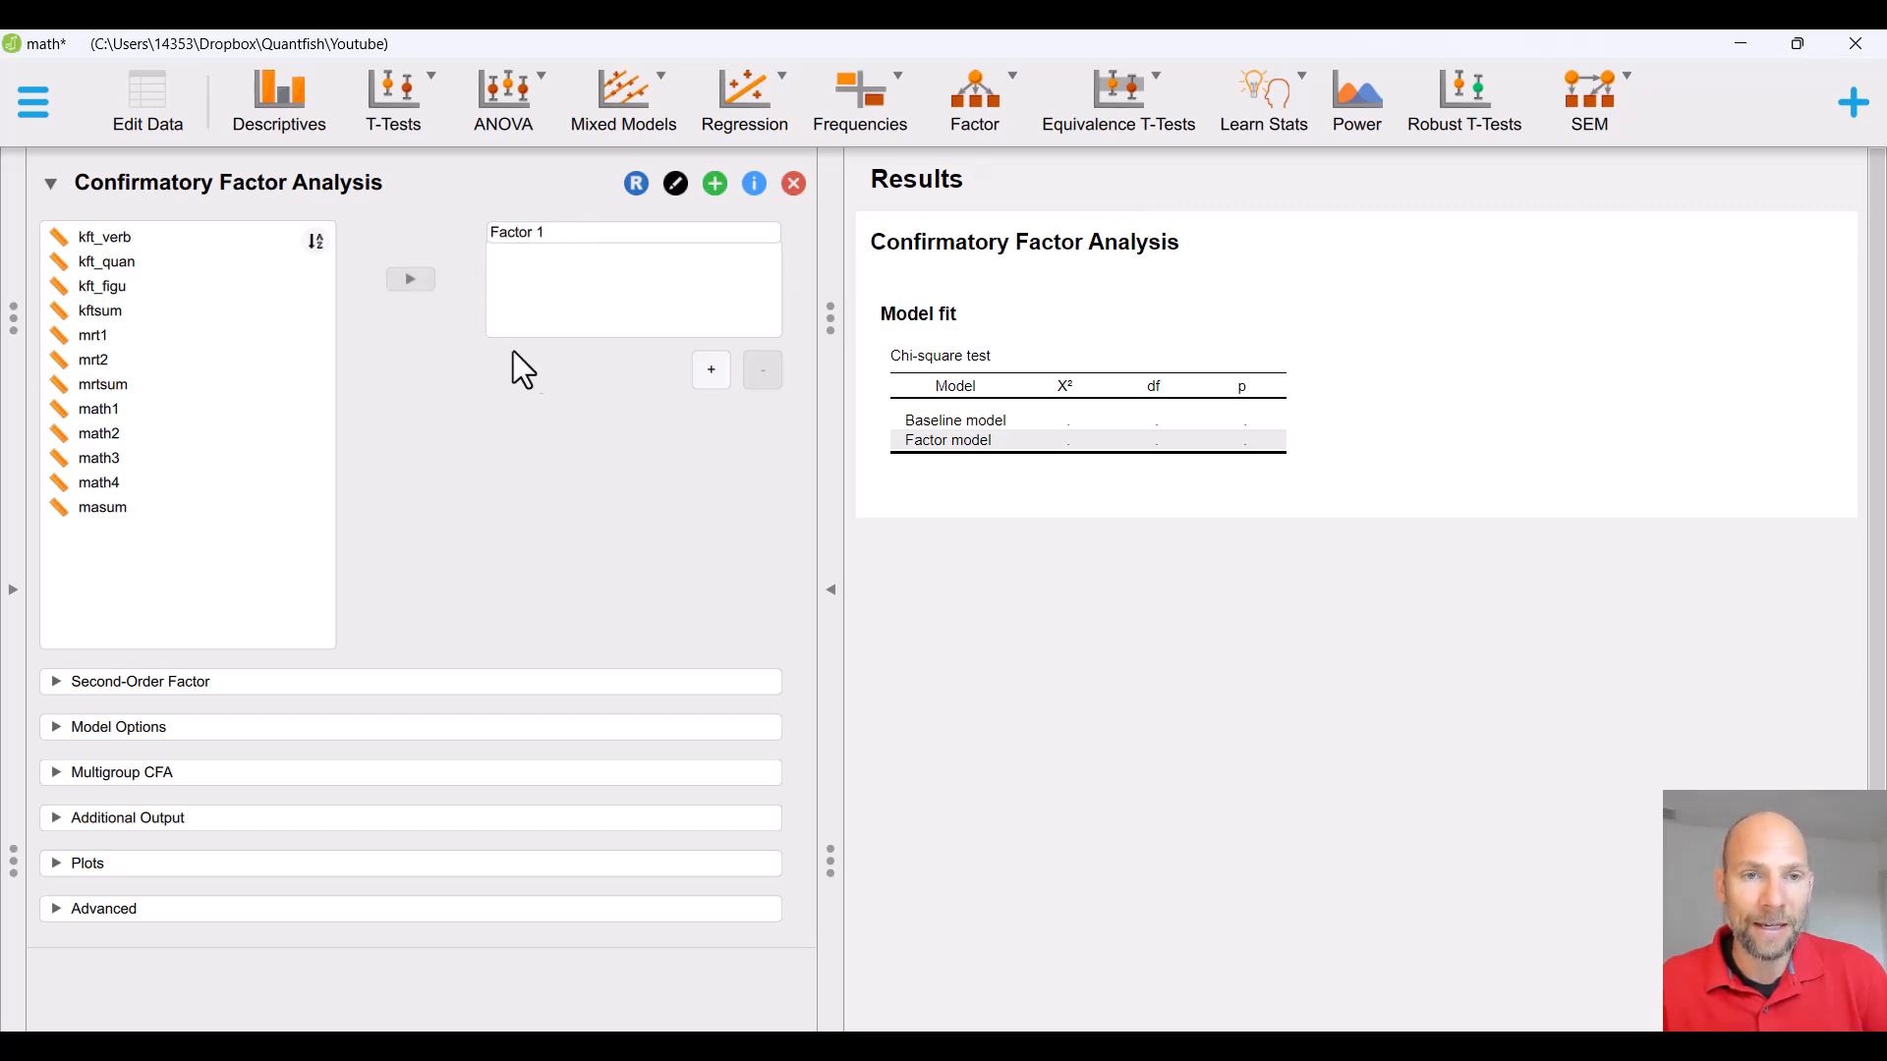
pyautogui.click(150, 243)
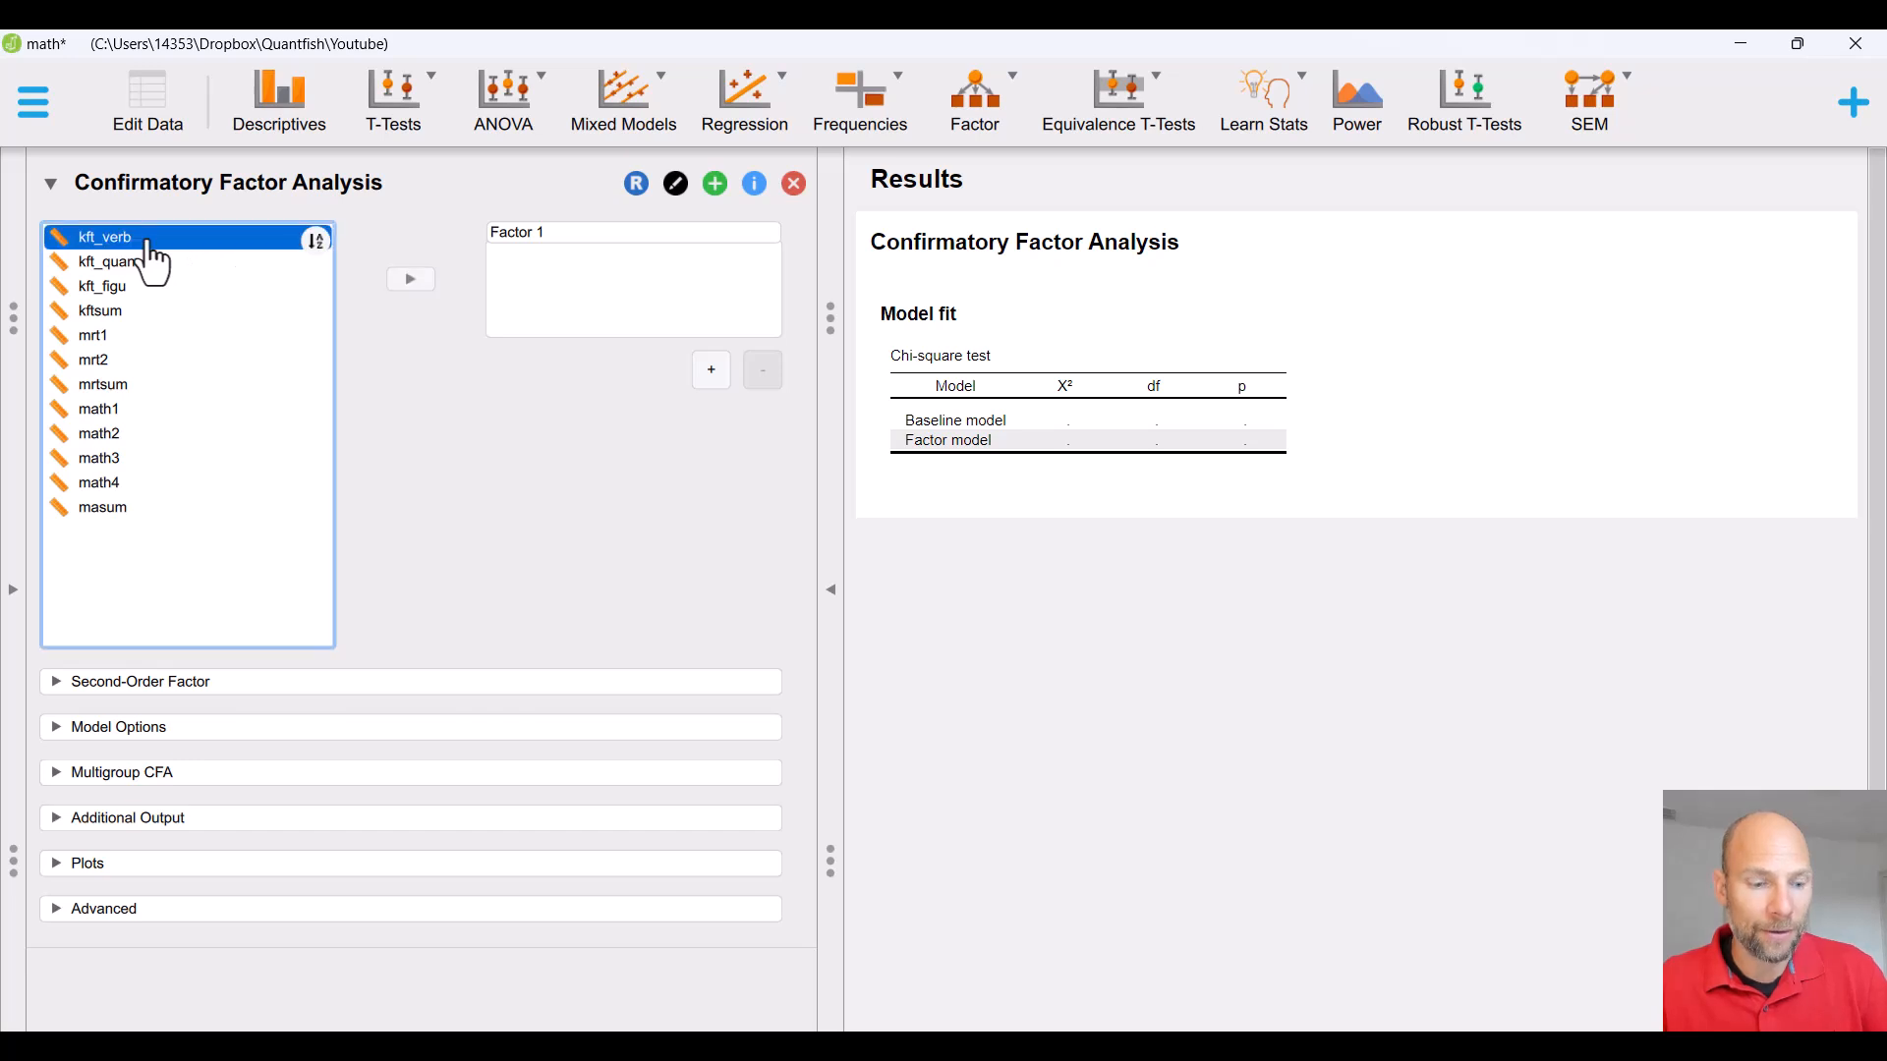
pyautogui.click(568, 233)
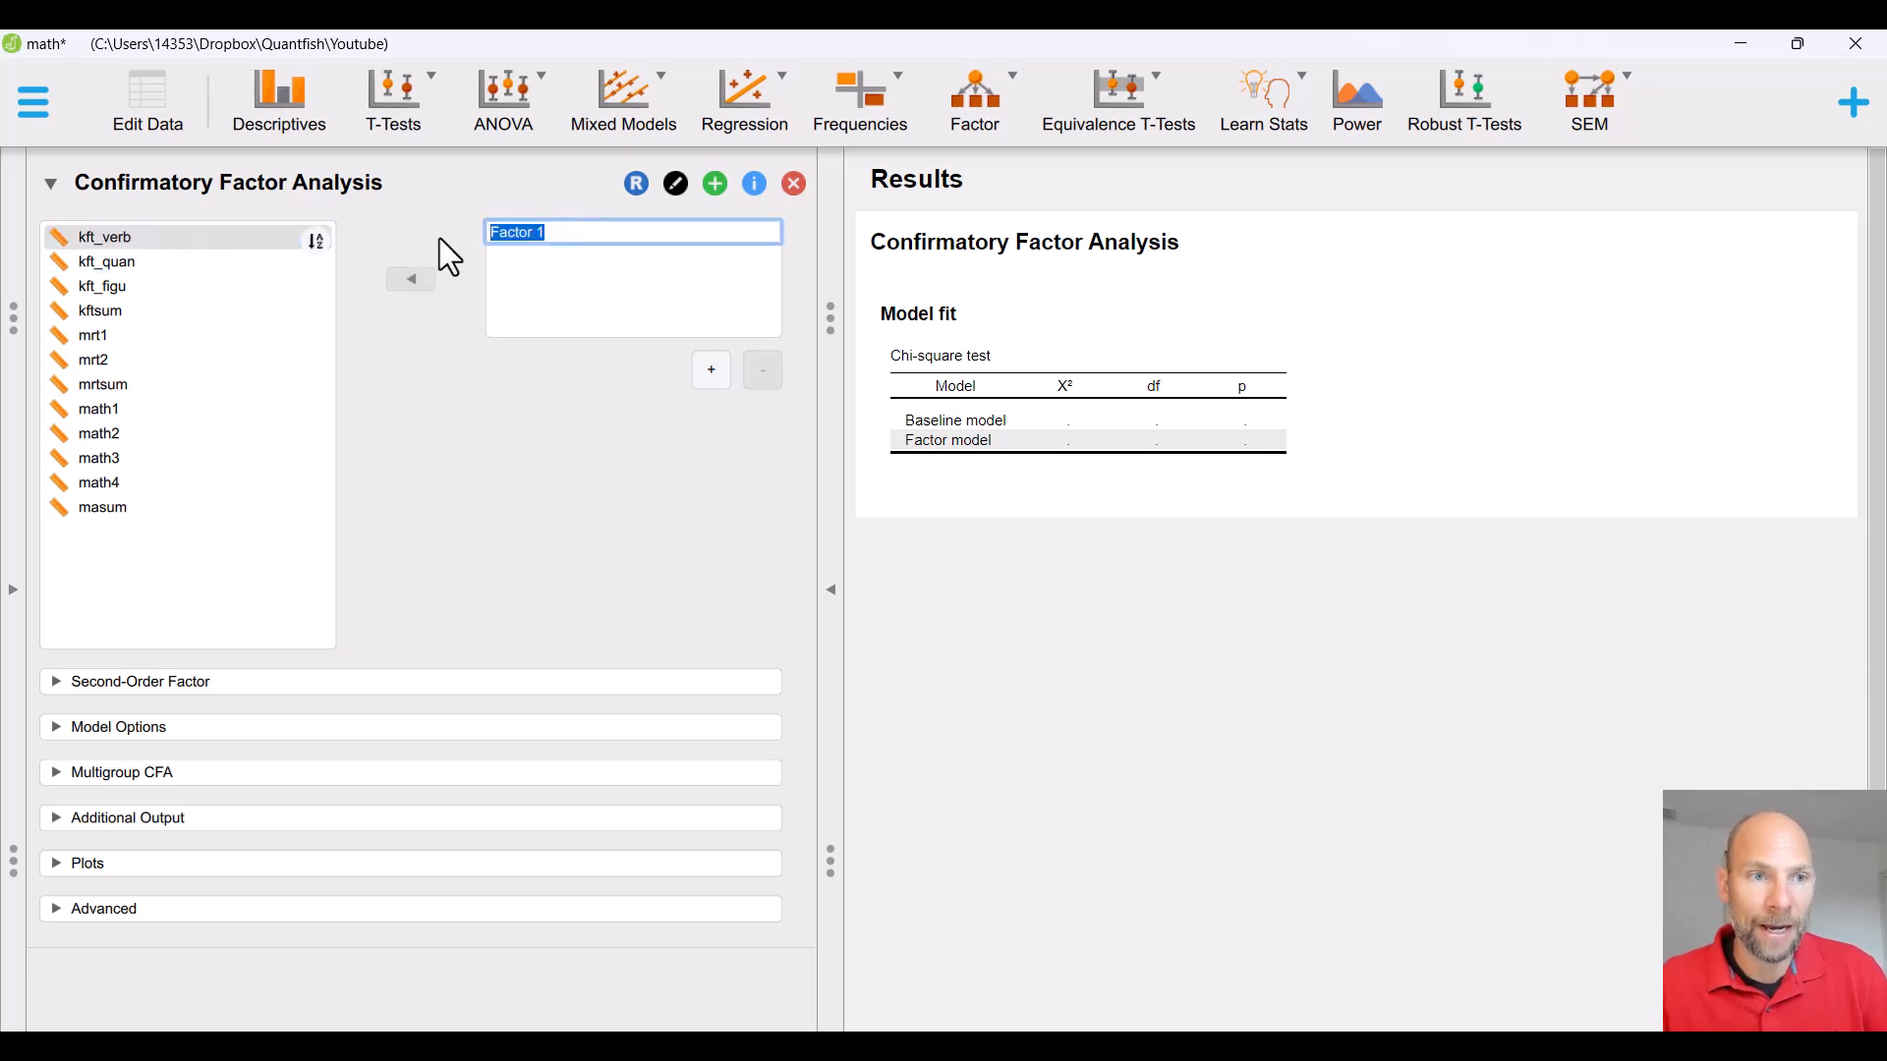
pyautogui.write('spatial')
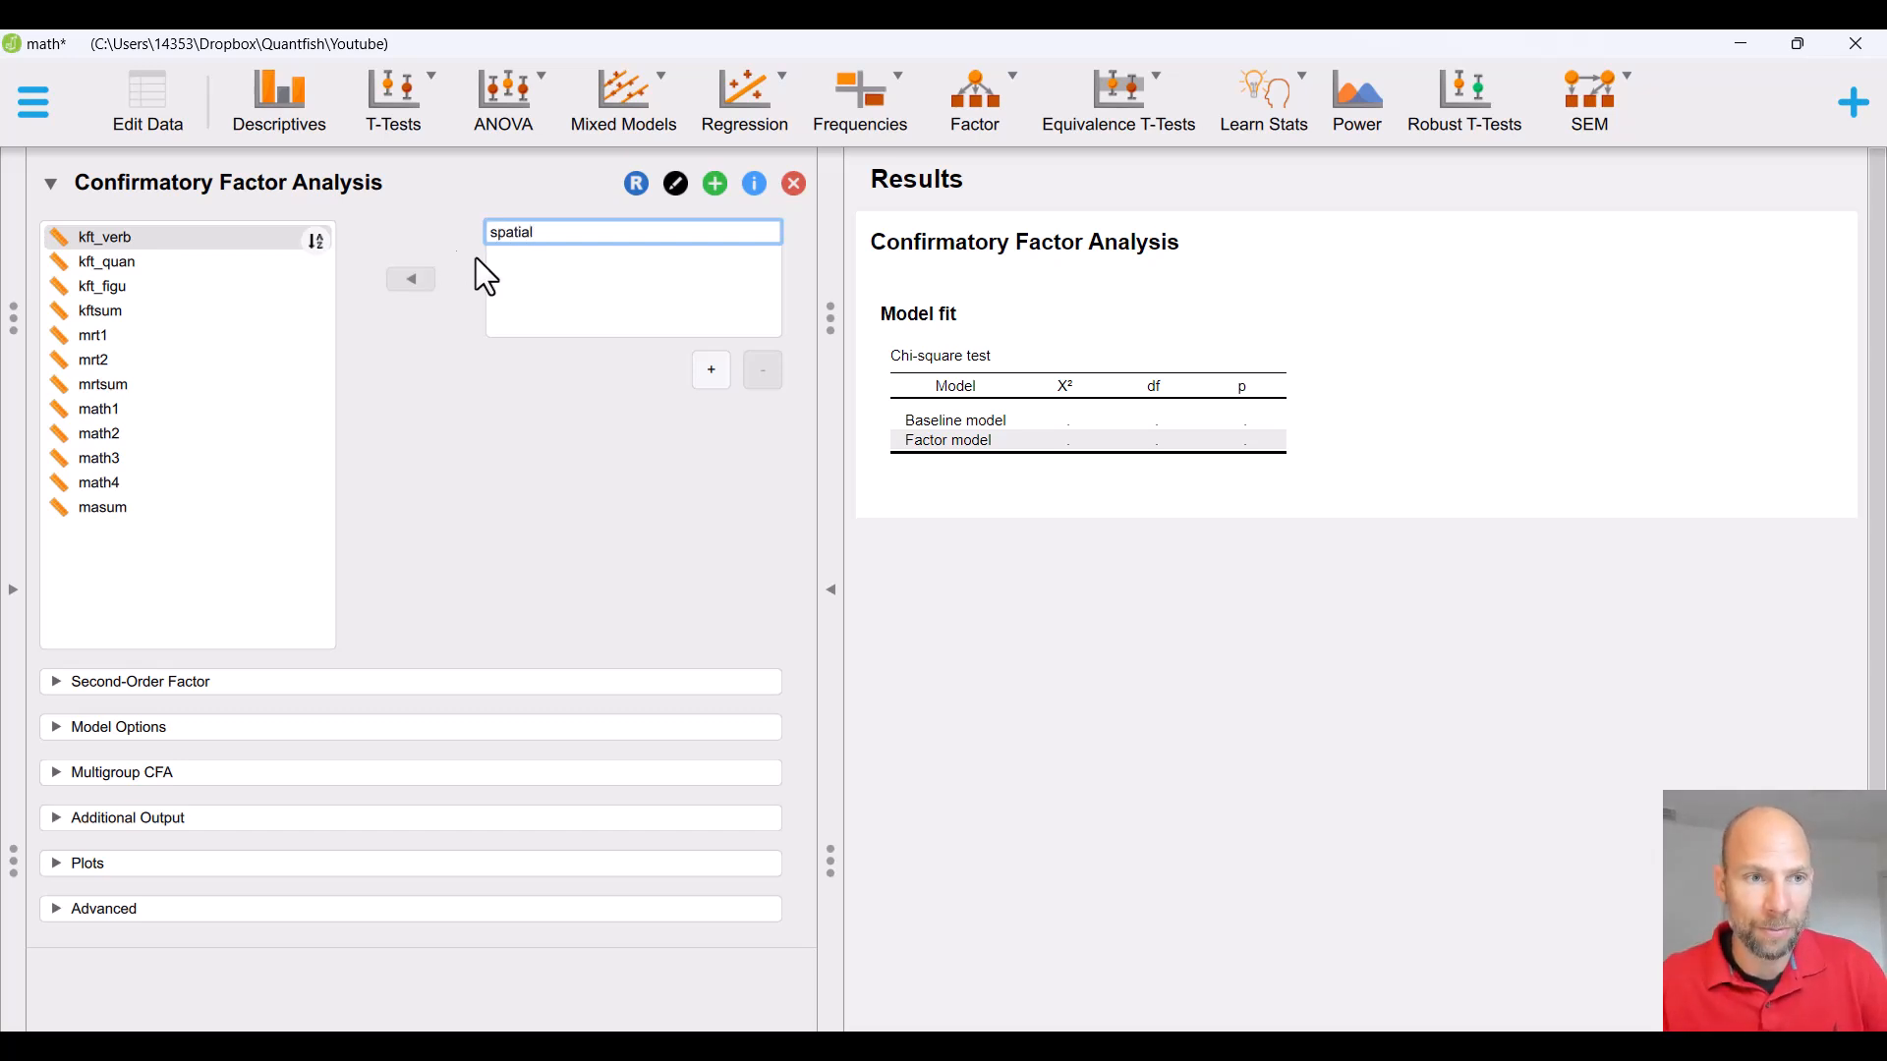
# Assign the variables mrt1 and mrt2 as indicators of the spatial factor
pyautogui.click(98, 338)
pyautogui.keyDown('shift'); pyautogui.click(98, 362); pyautogui.keyUp('shift')
pyautogui.click(411, 281)
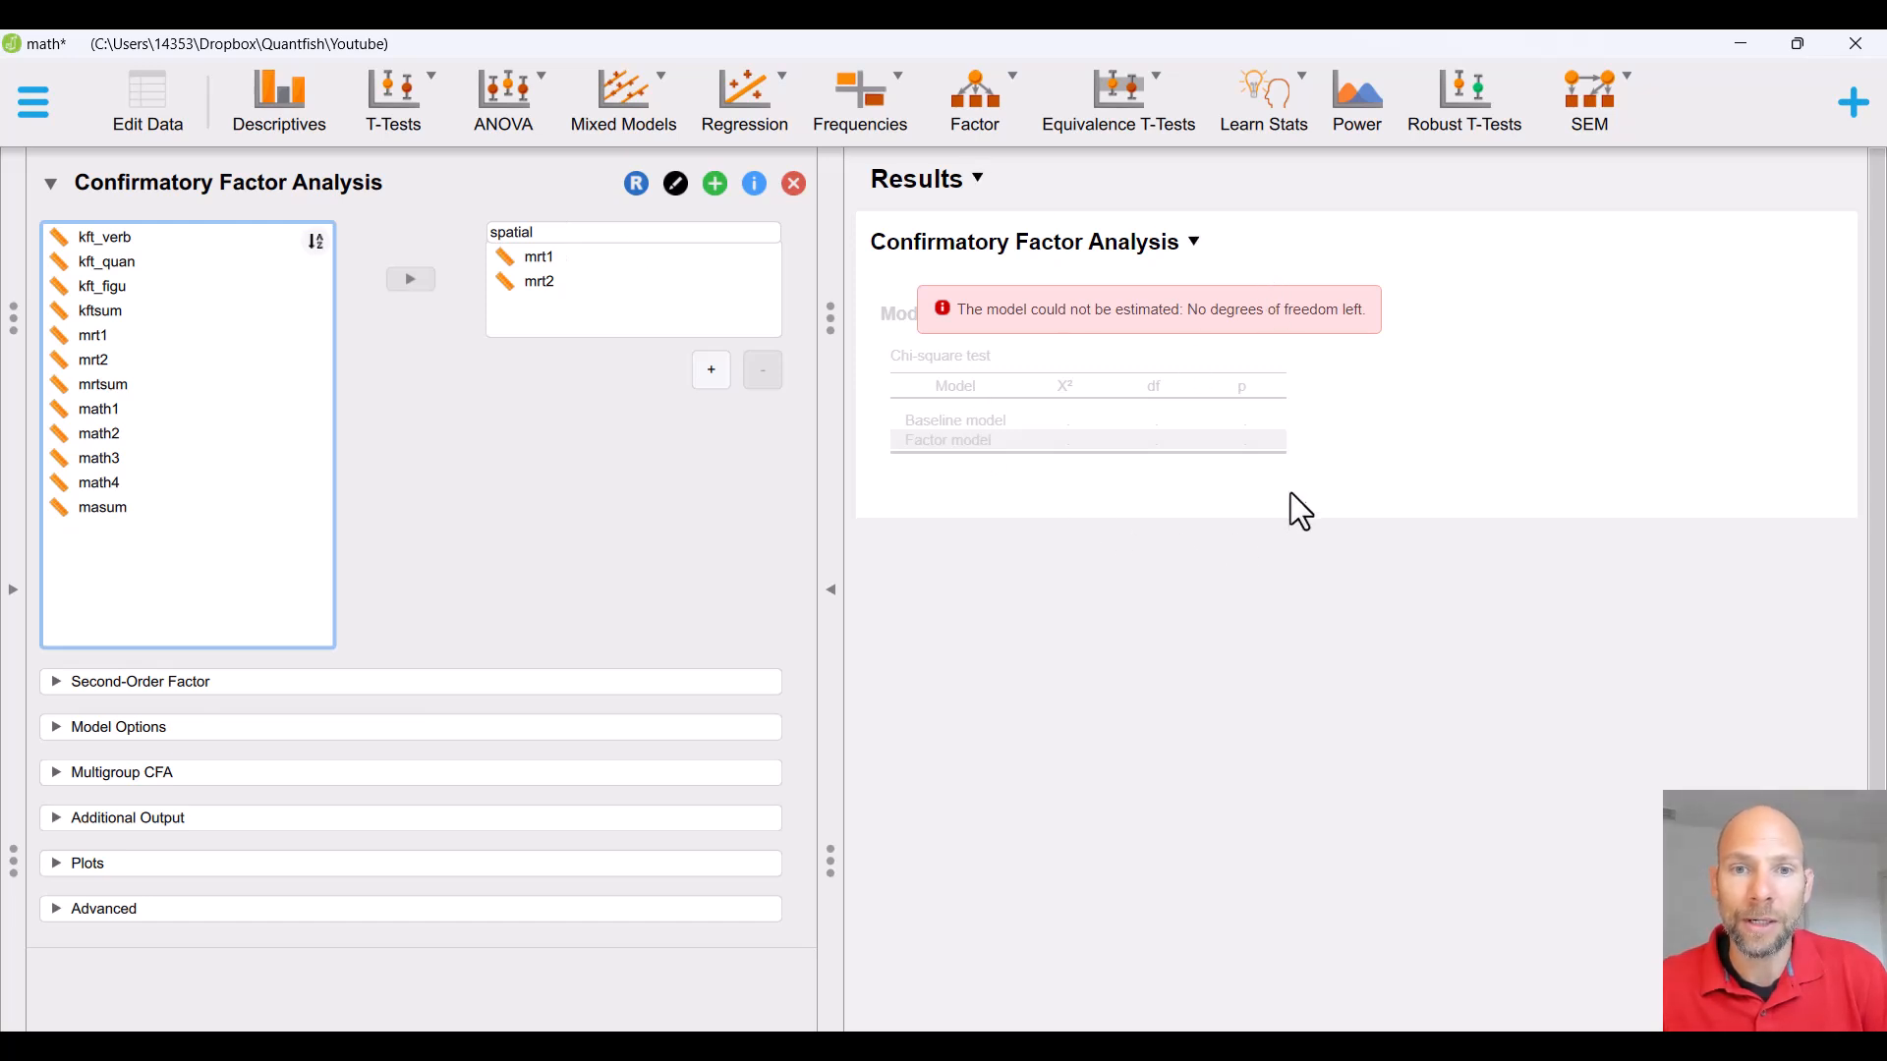
# Add a second factor named "math" and assign math1 through math4 as its indicators
pyautogui.click(713, 373)
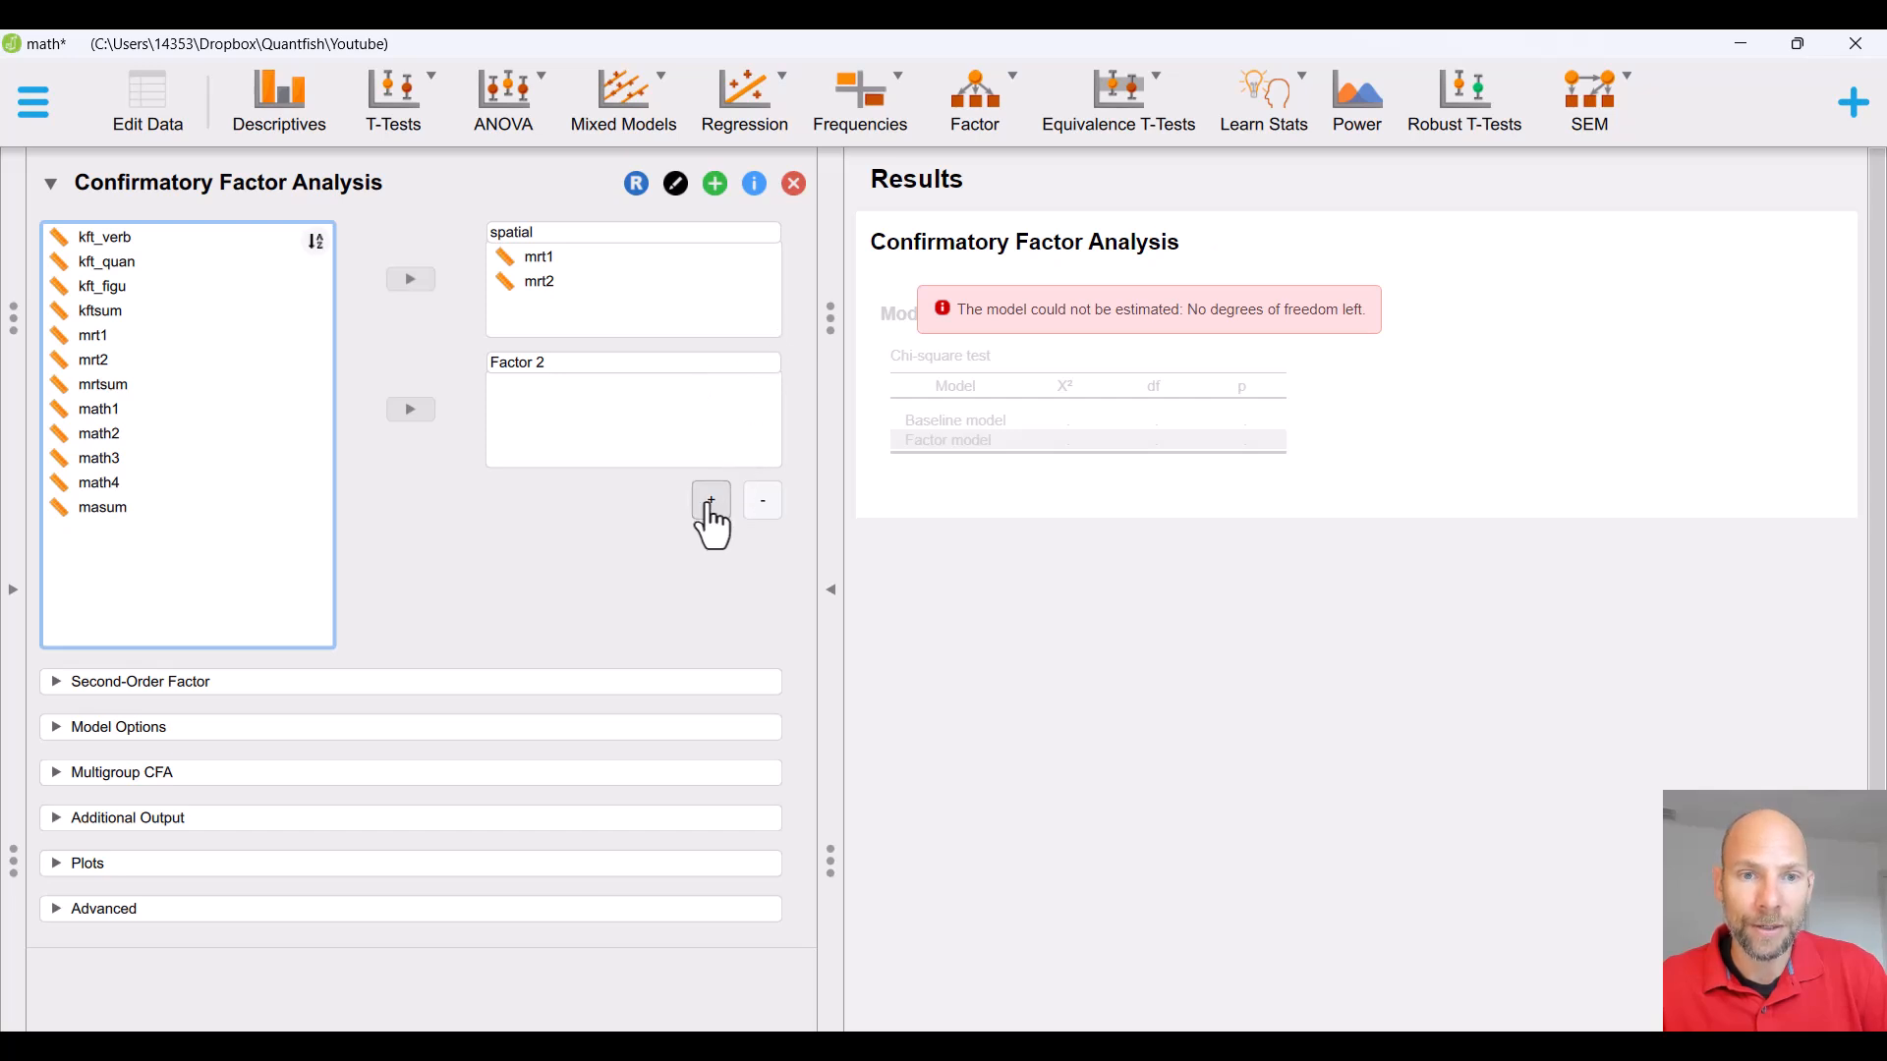
pyautogui.click(570, 363)
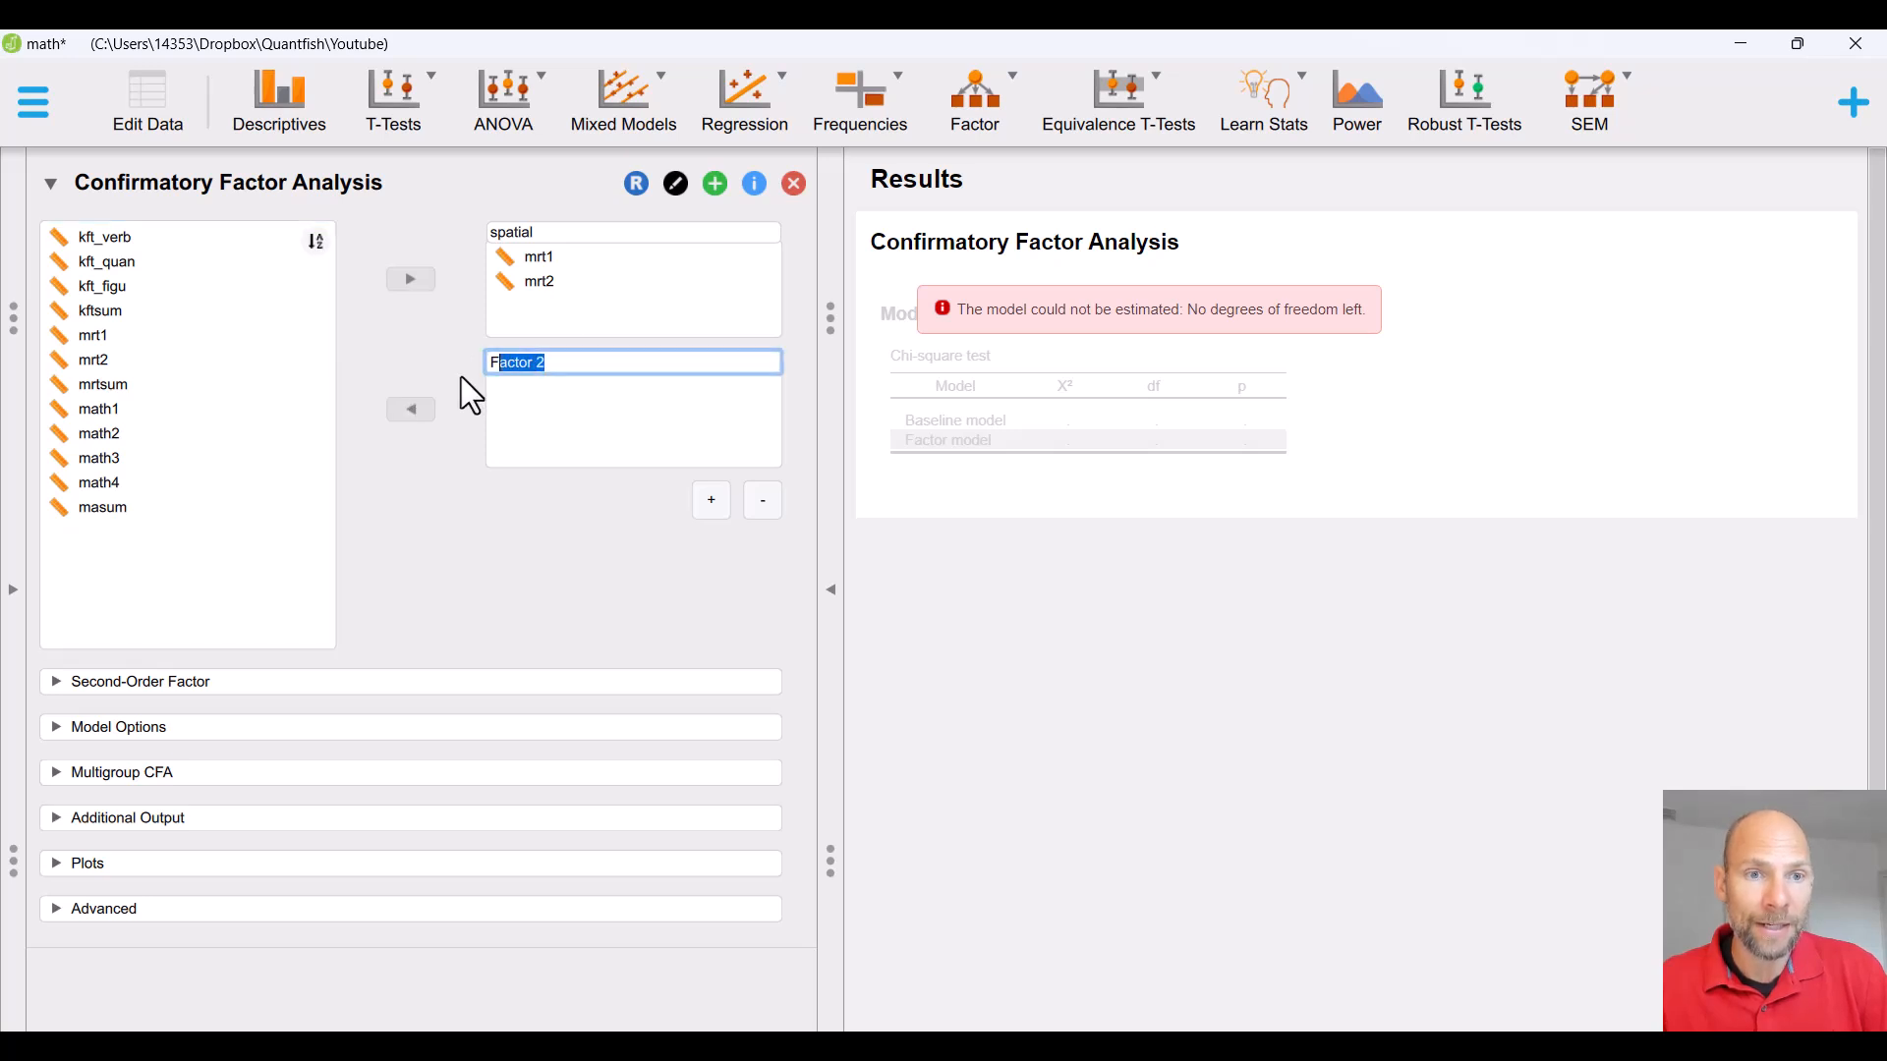
pyautogui.write('math')
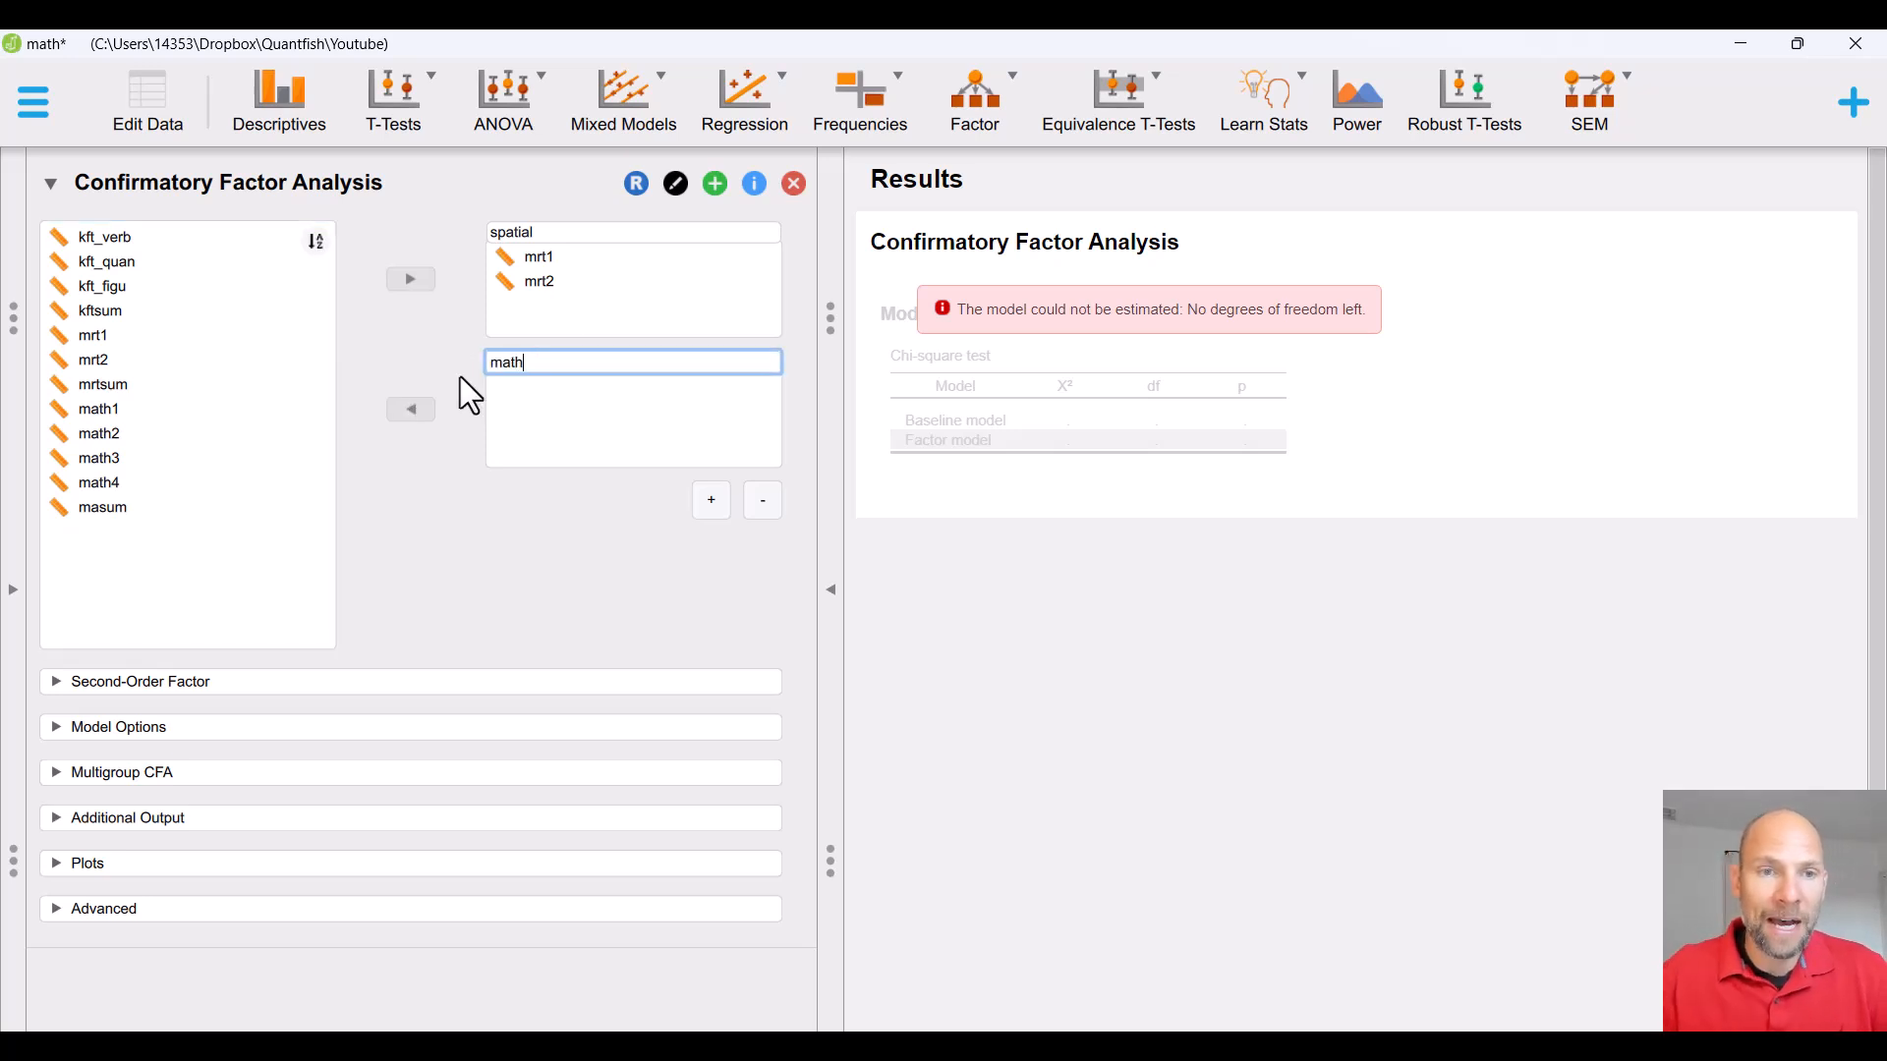
pyautogui.click(135, 409)
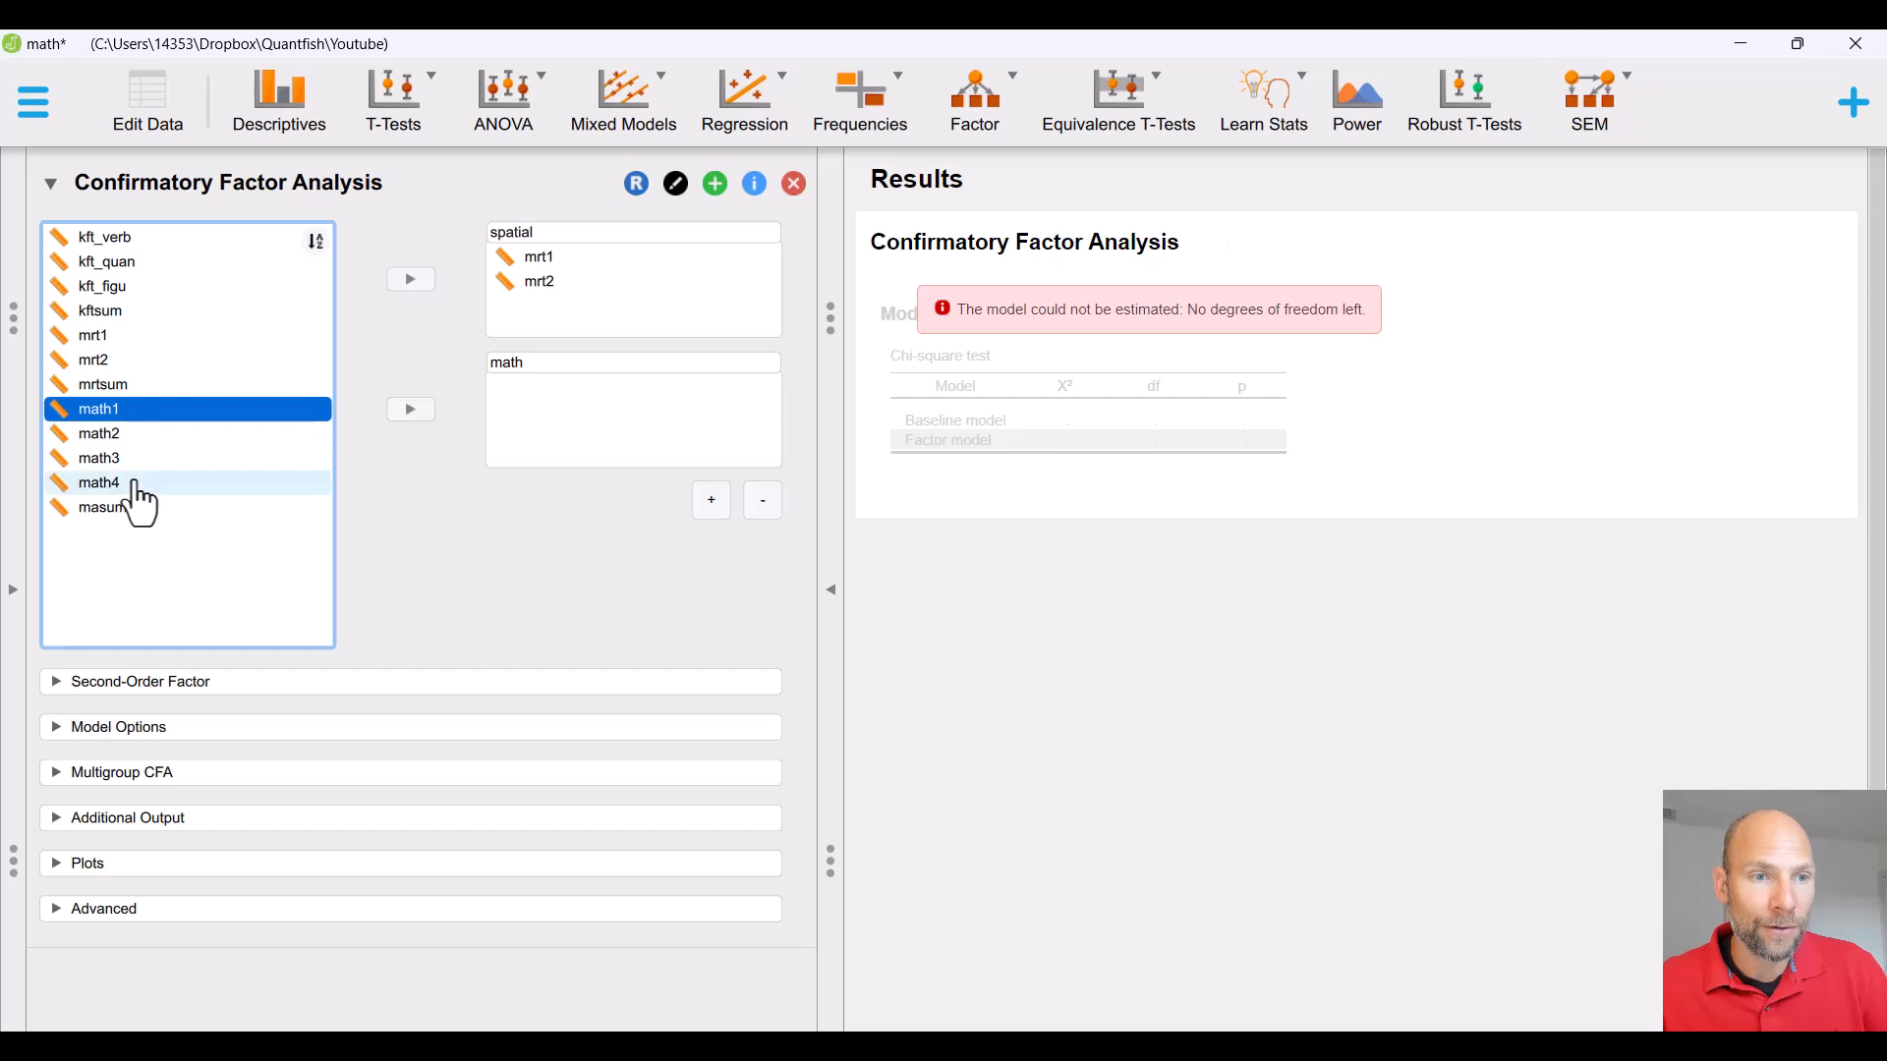
pyautogui.keyDown('shift'); pyautogui.click(136, 484); pyautogui.keyUp('shift')
pyautogui.click(410, 411)
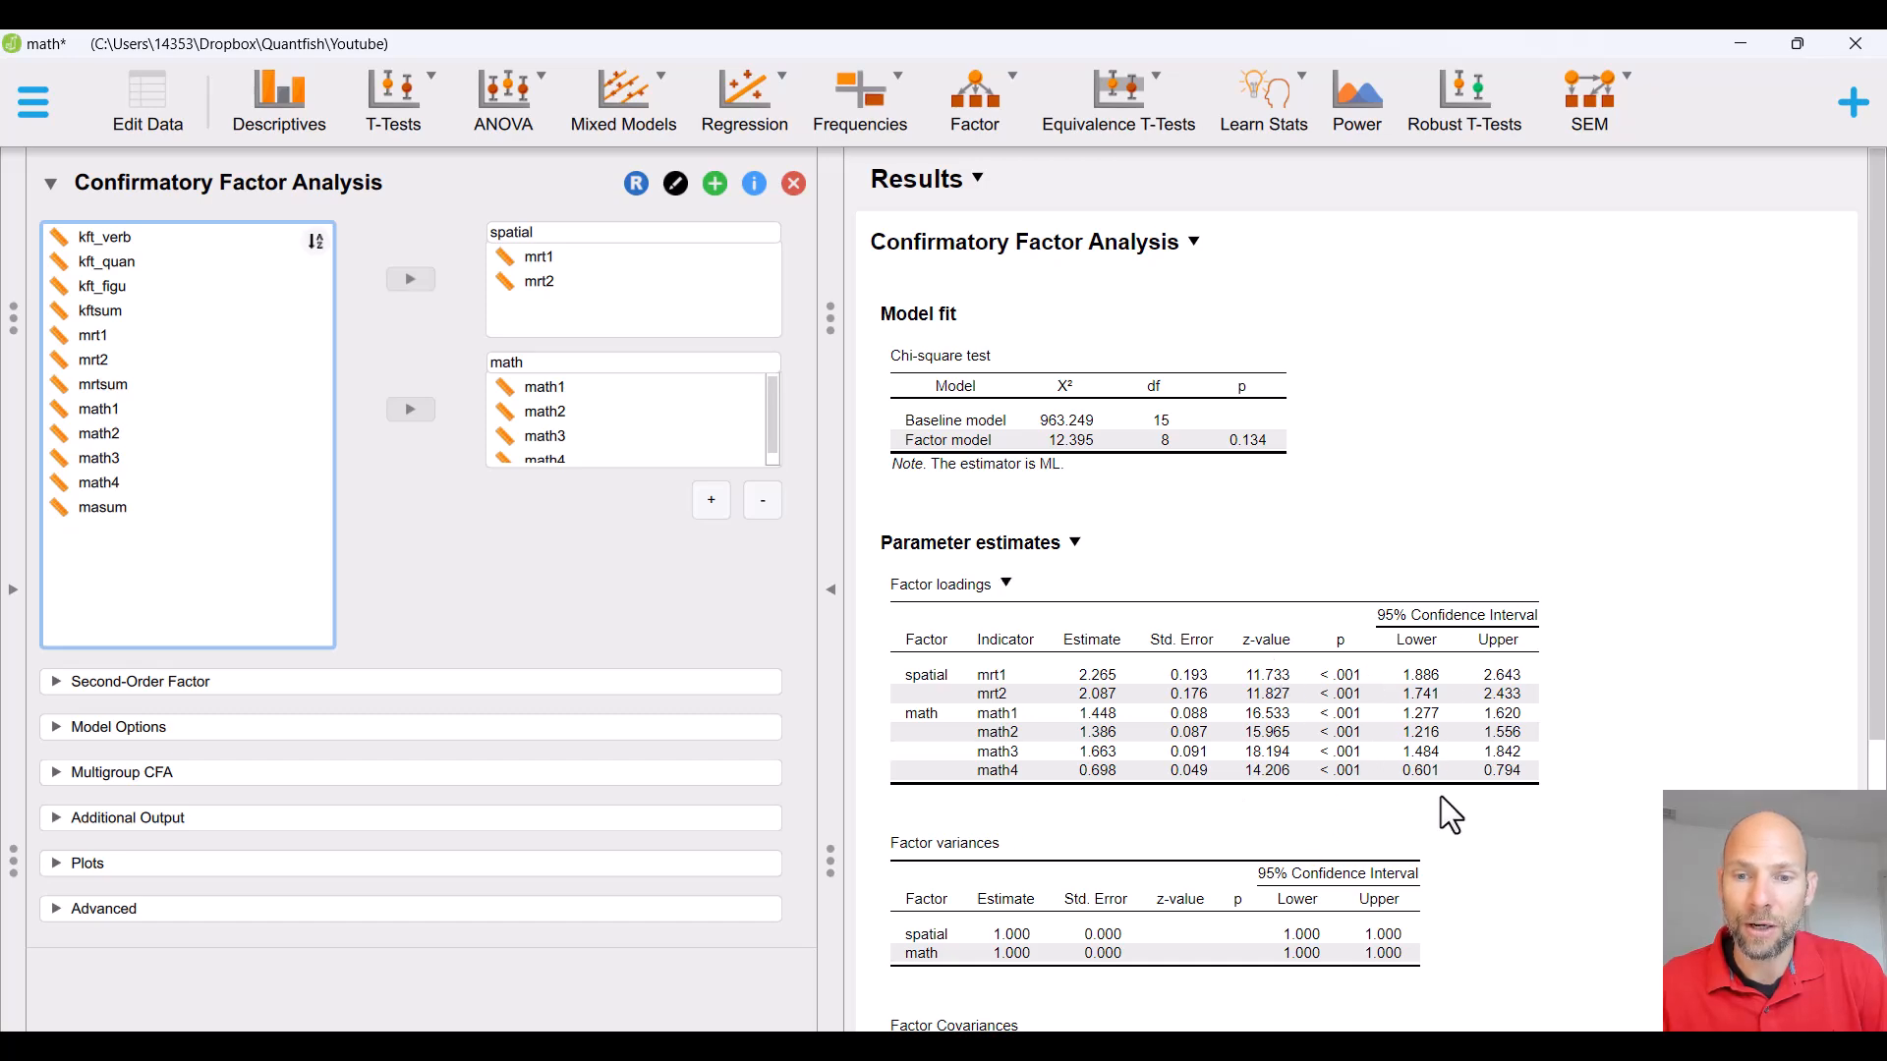
# Examine the factor loadings, factor variances, factor covariances and residual variances in the results
pyautogui.scroll(-3, 1079, 818)
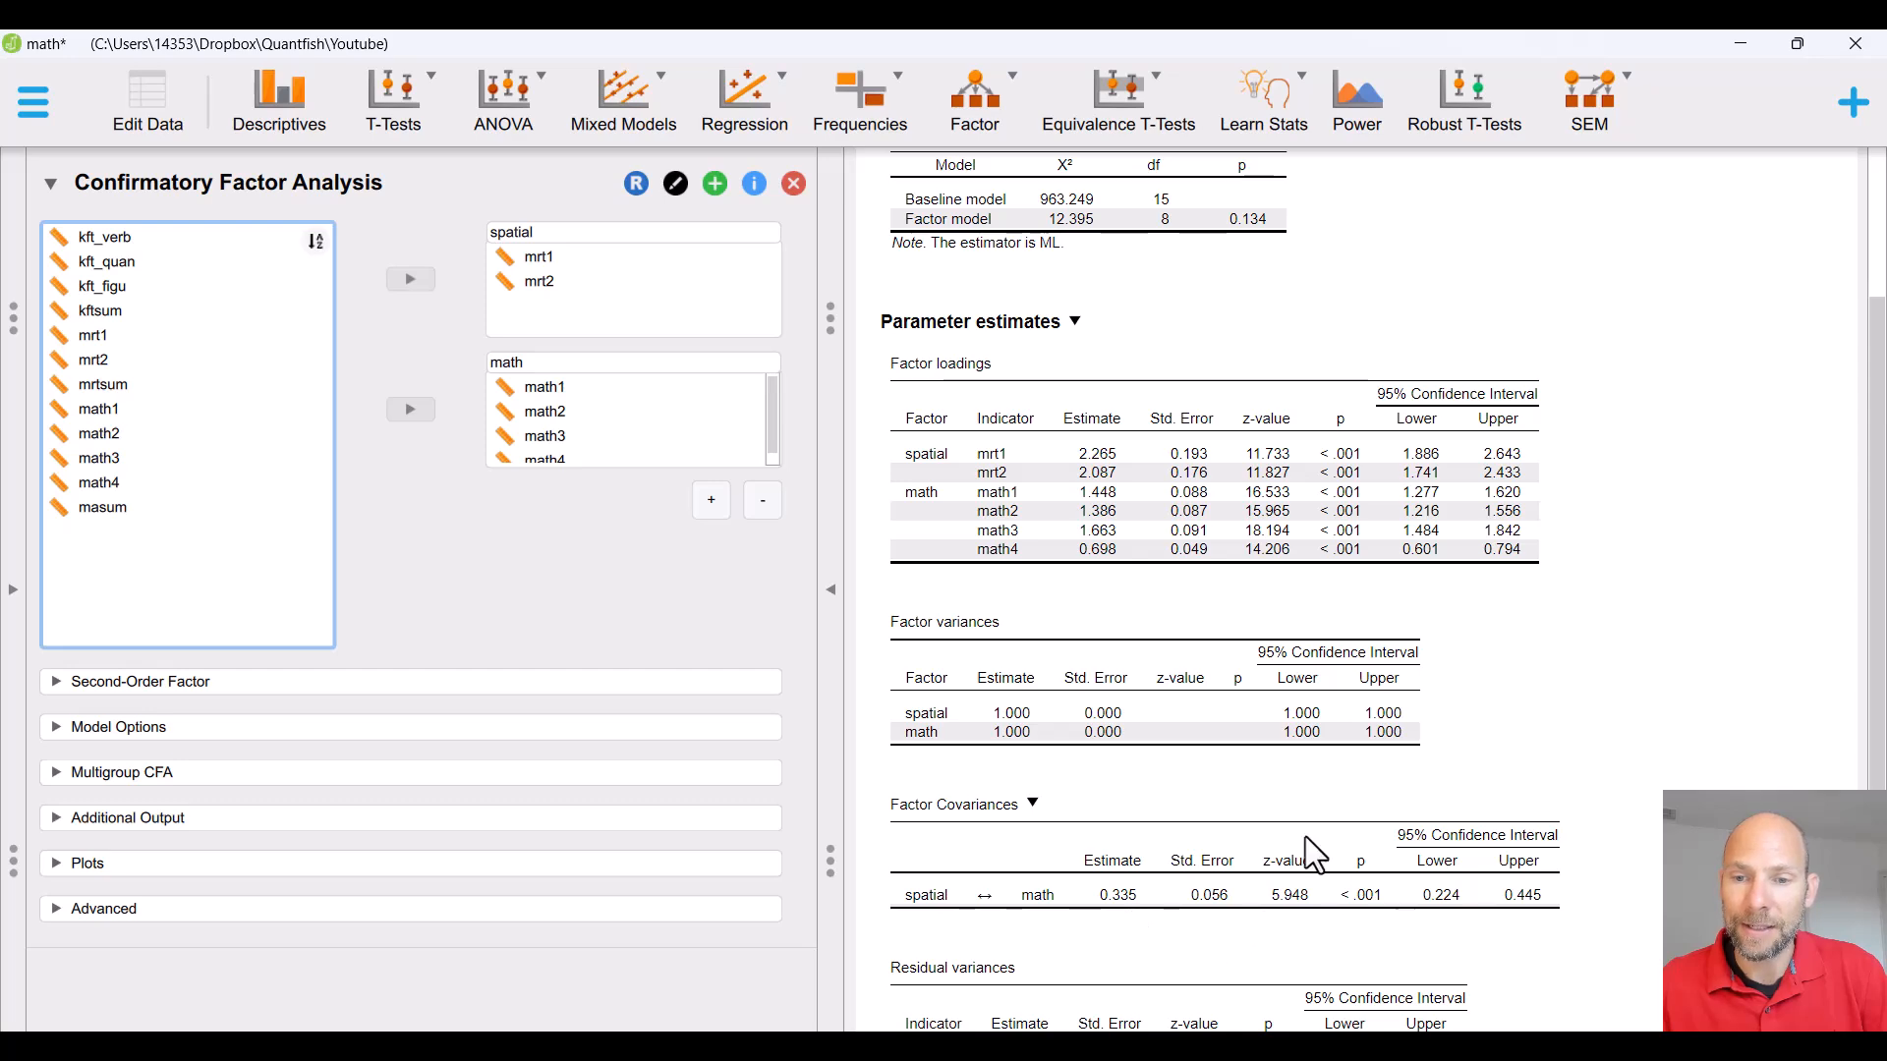
pyautogui.scroll(-3, 1253, 894)
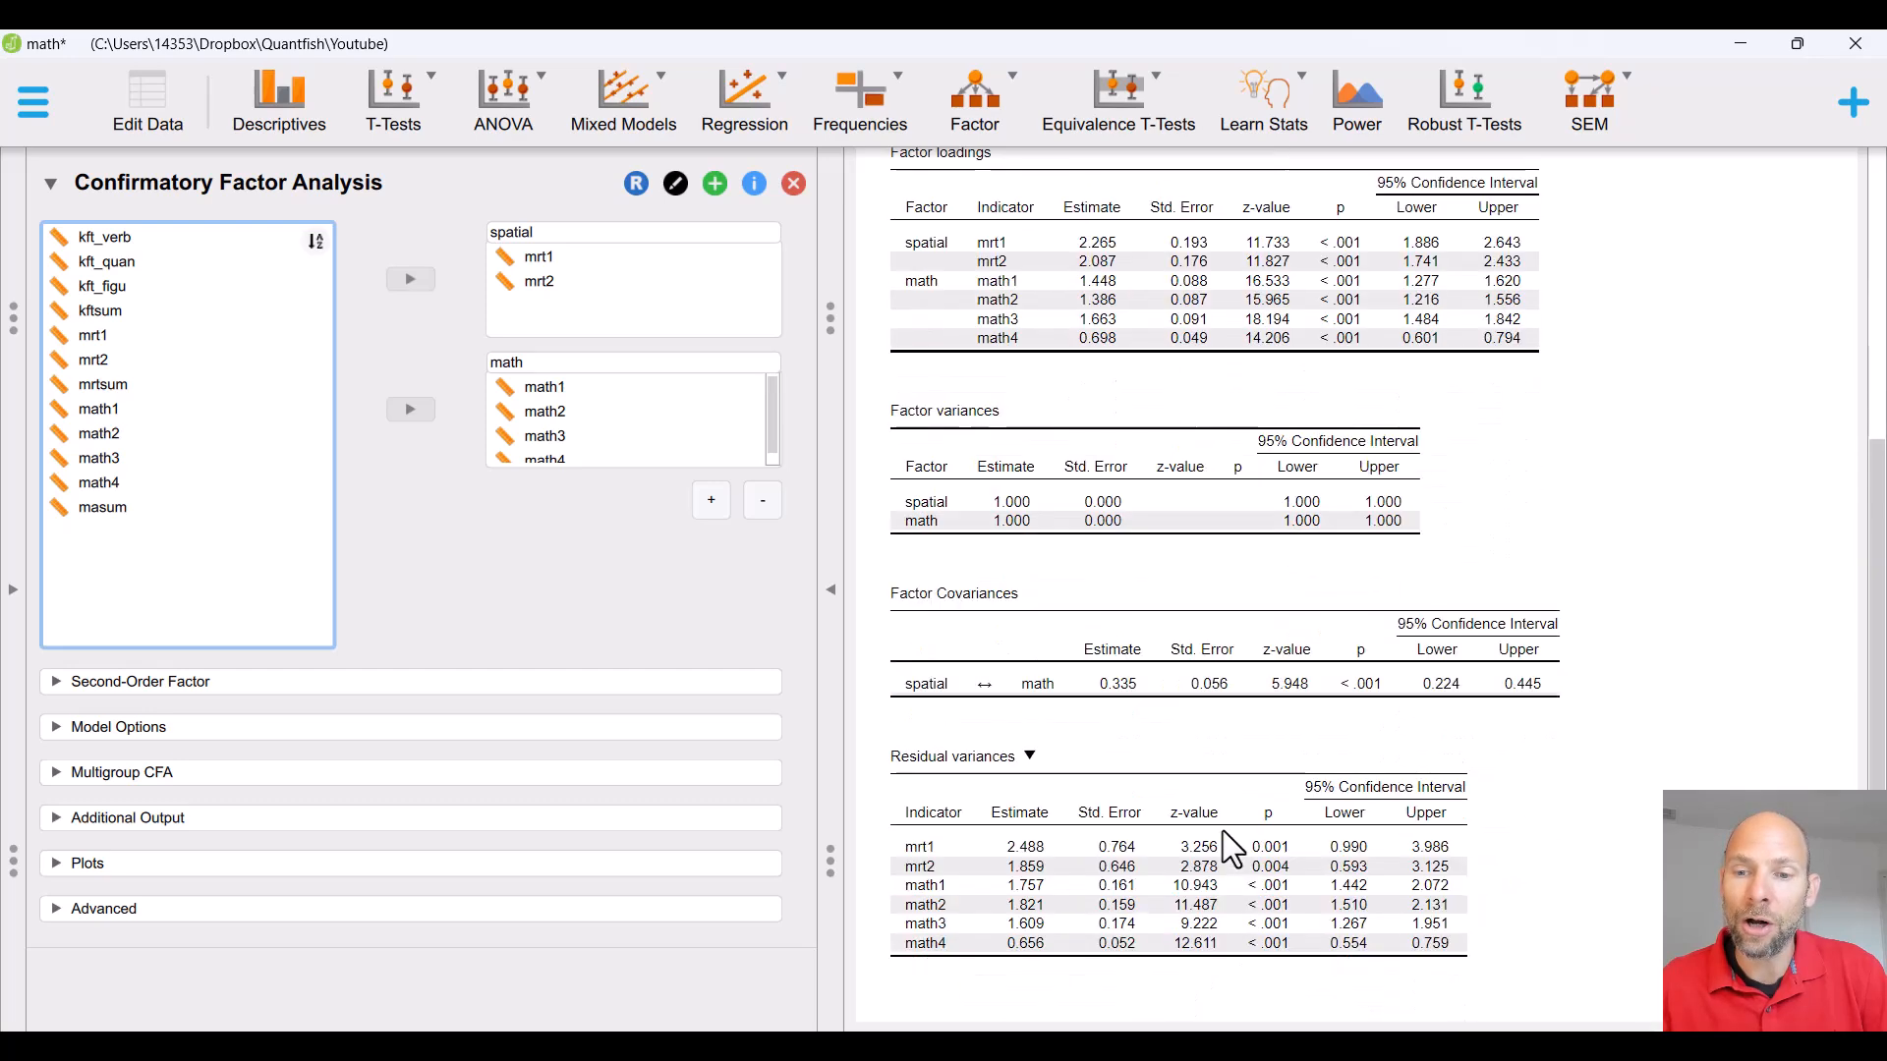
pyautogui.scroll(2, 1234, 826)
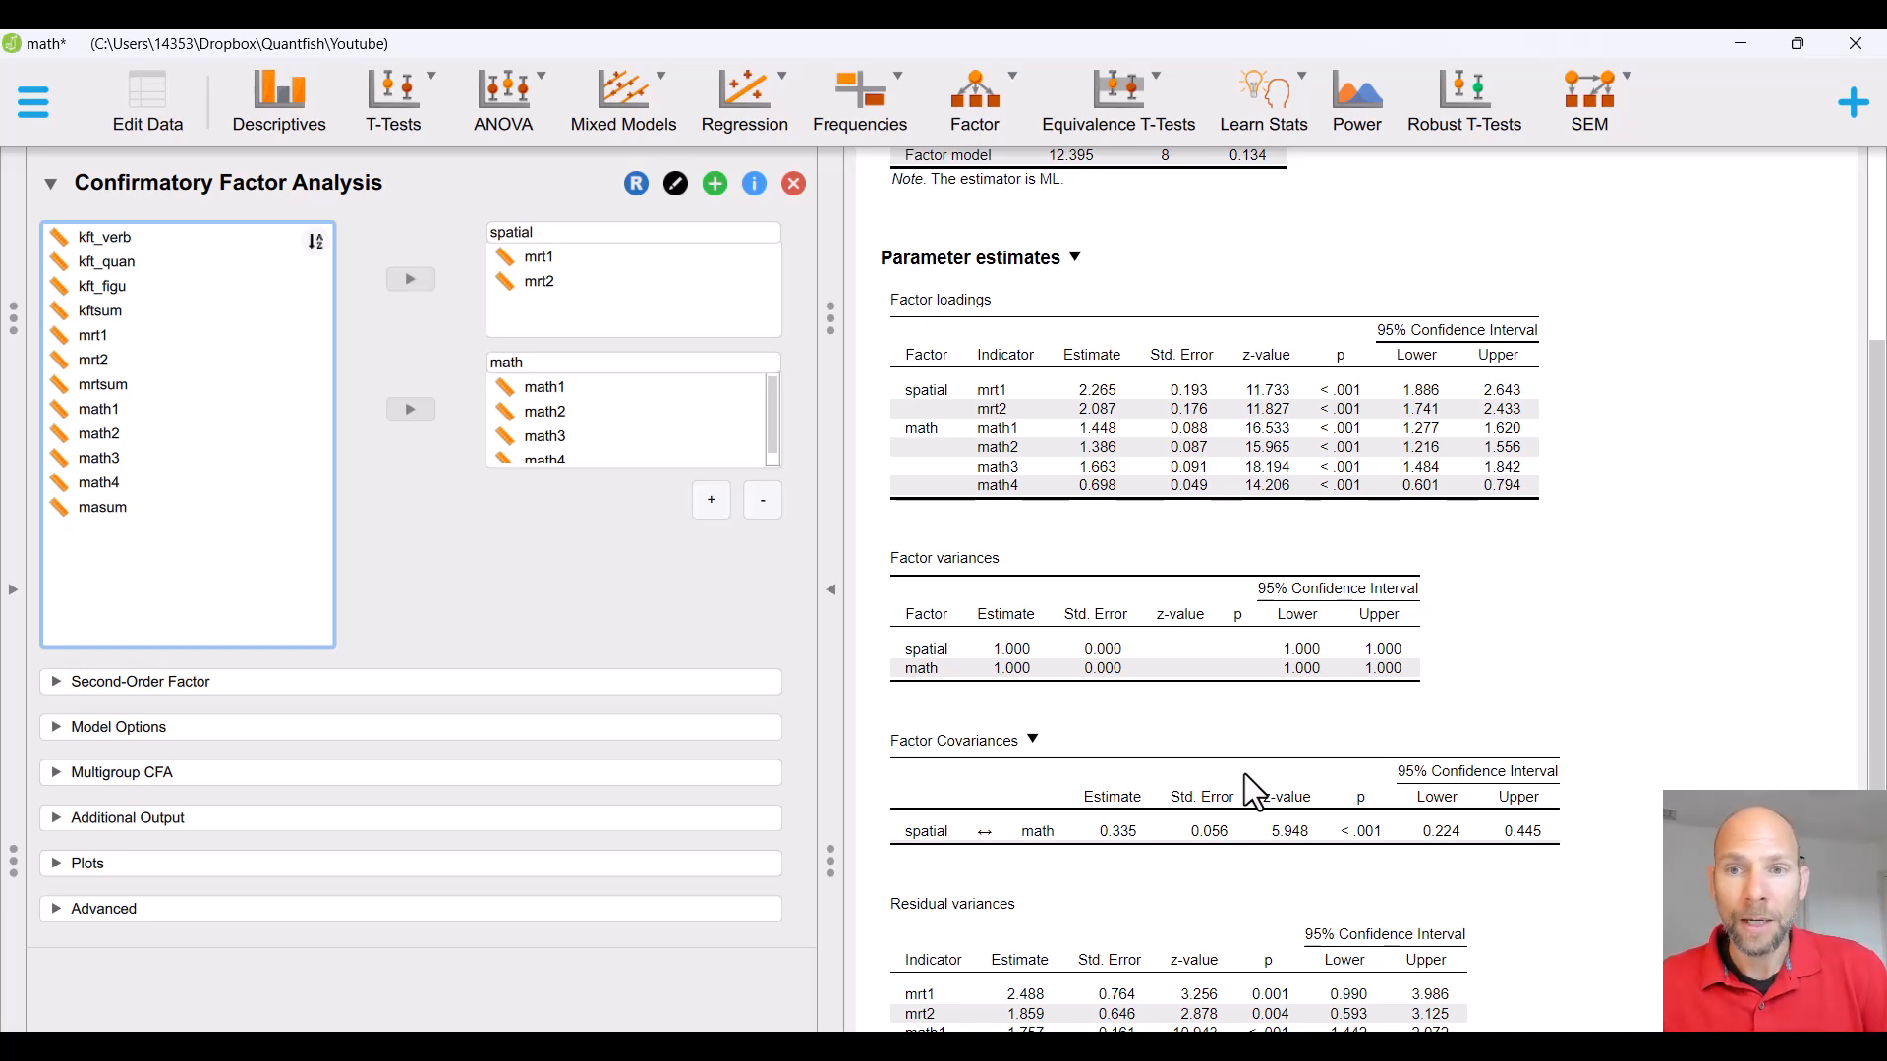
# Review the second-order factor settings, the model identification and residual covariance options, and the multigroup invariance testing choices
pyautogui.click(192, 684)
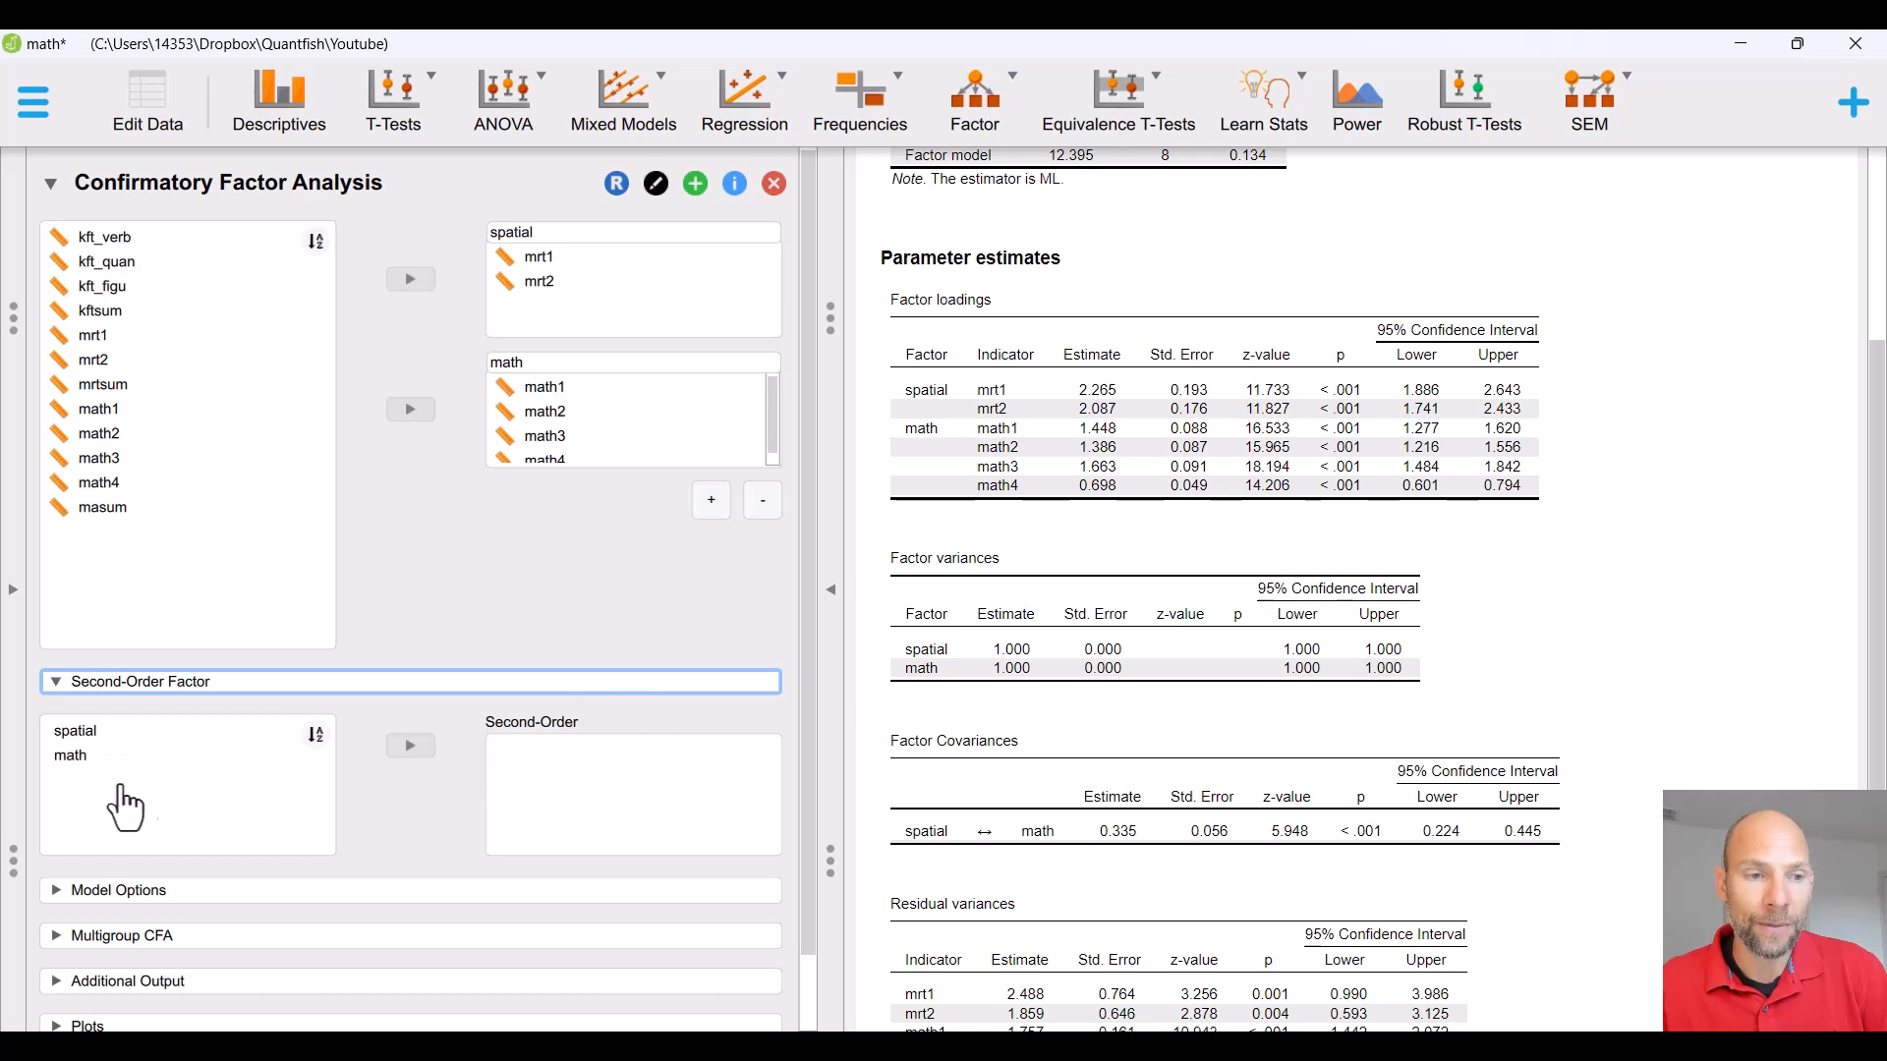
pyautogui.scroll(-1, 157, 766)
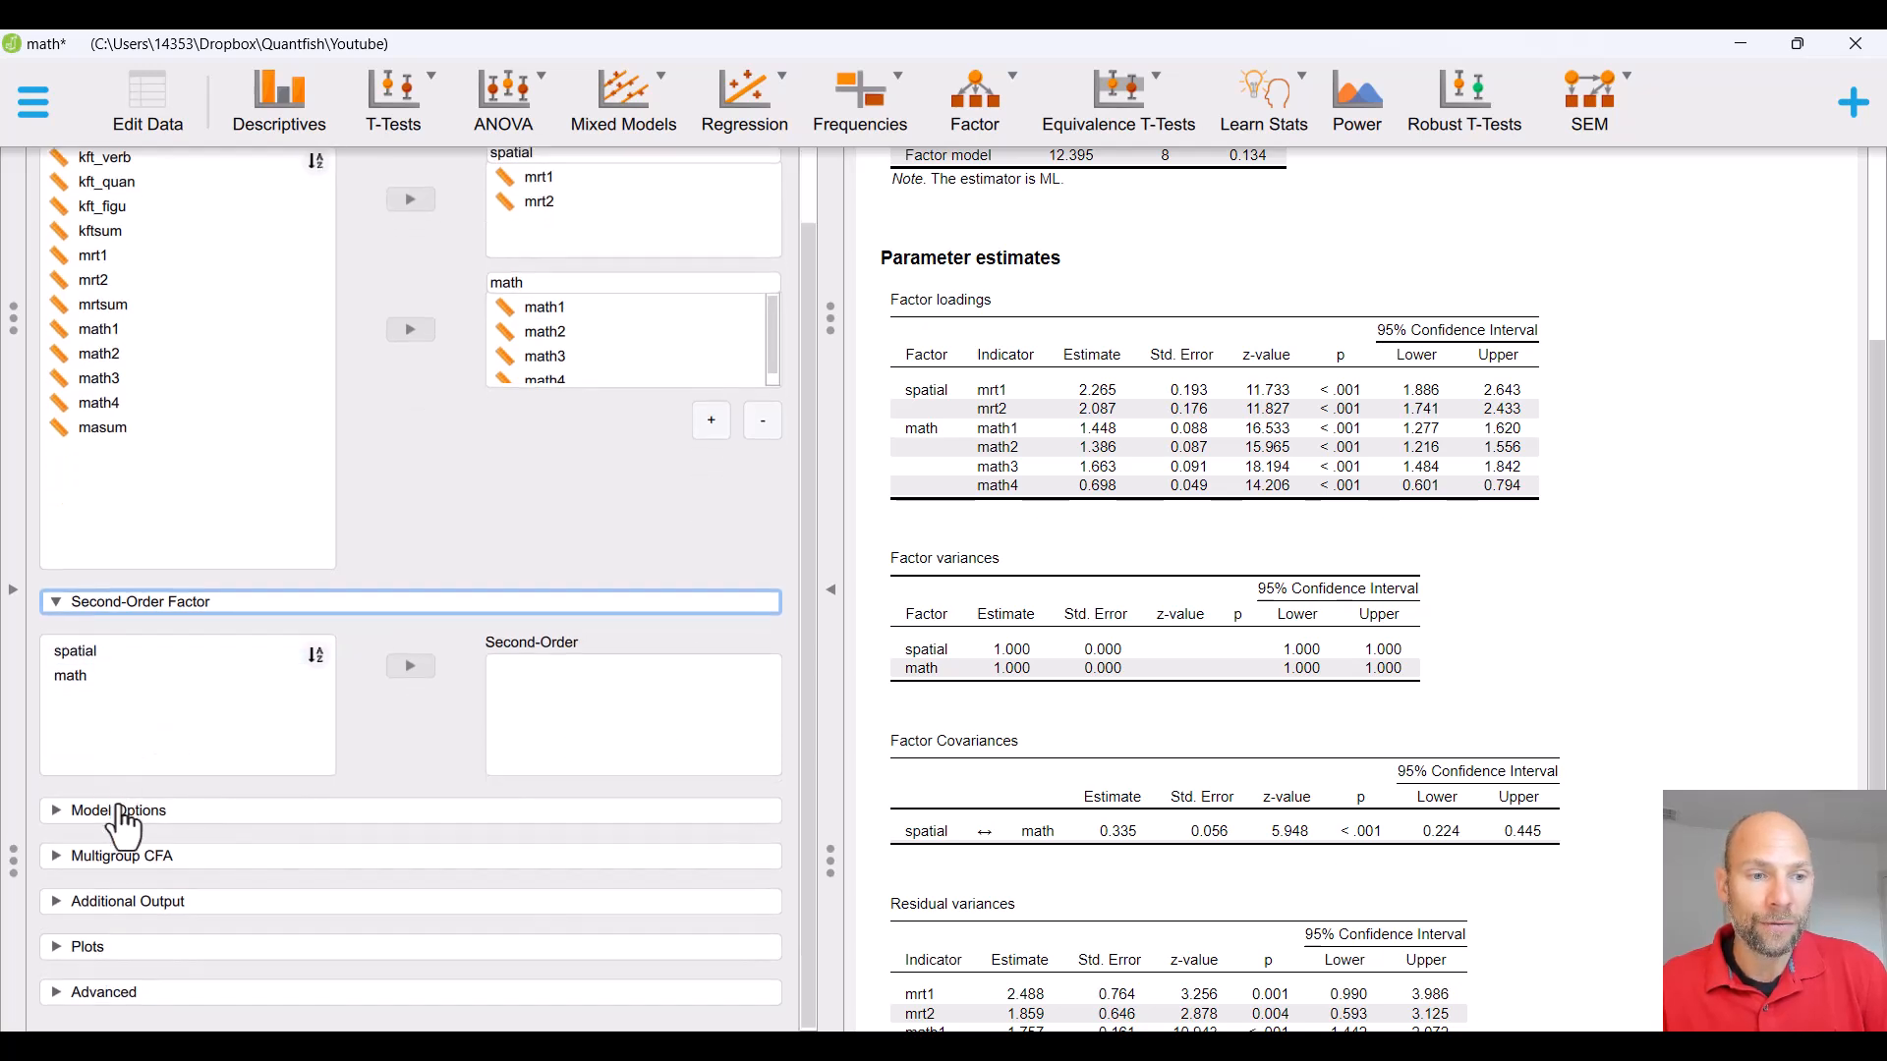
pyautogui.click(123, 810)
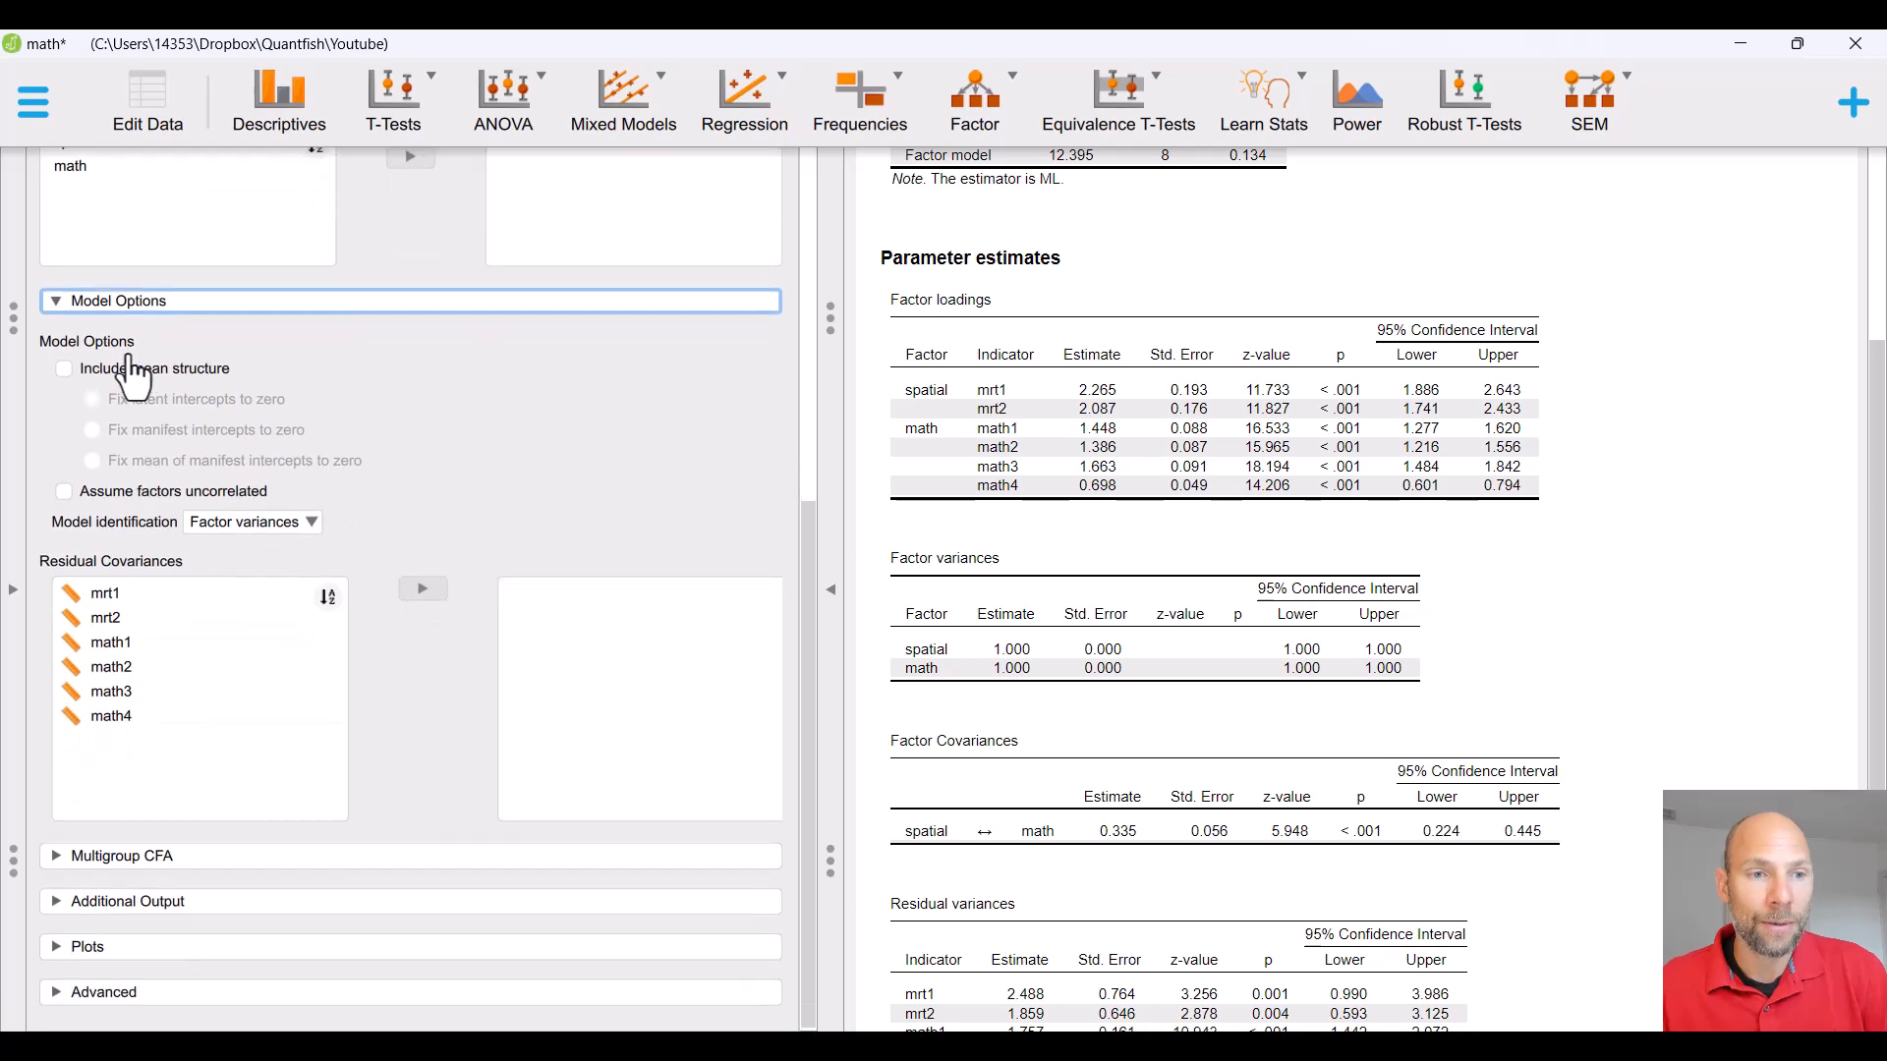
pyautogui.click(312, 523)
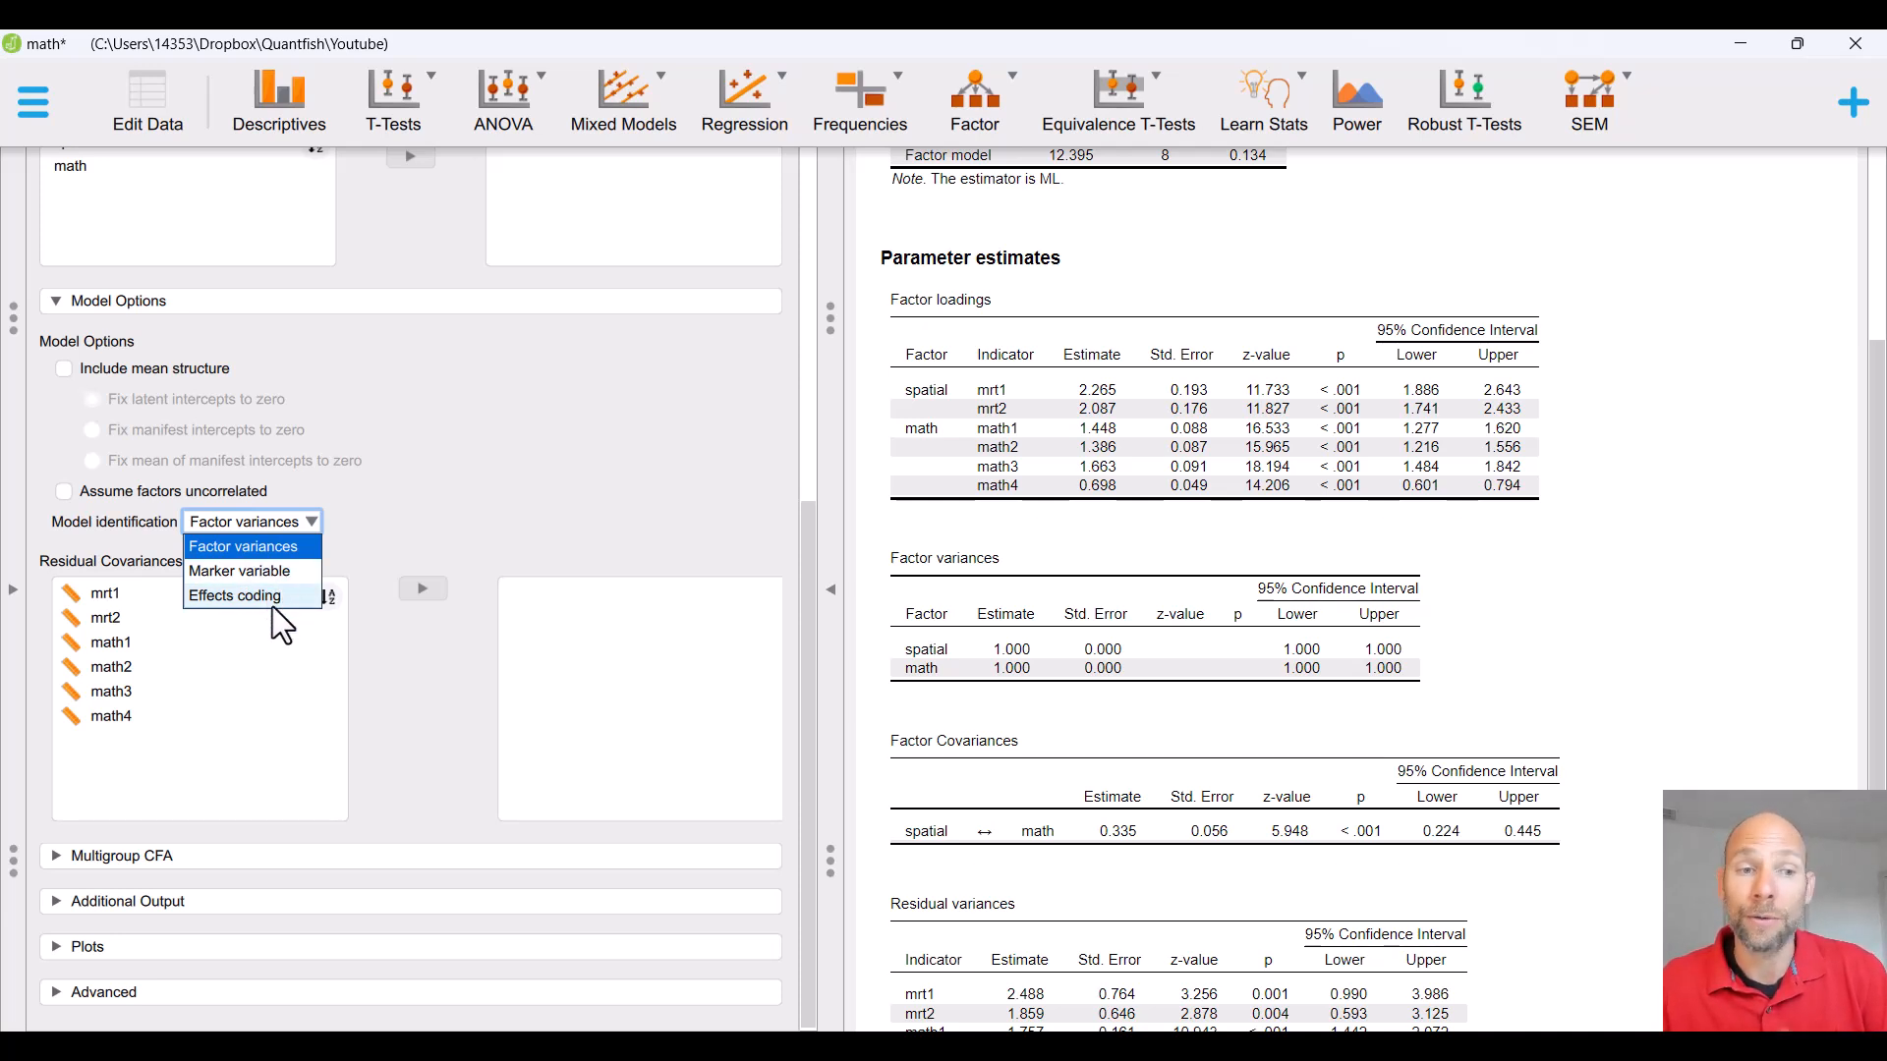
pyautogui.click(418, 539)
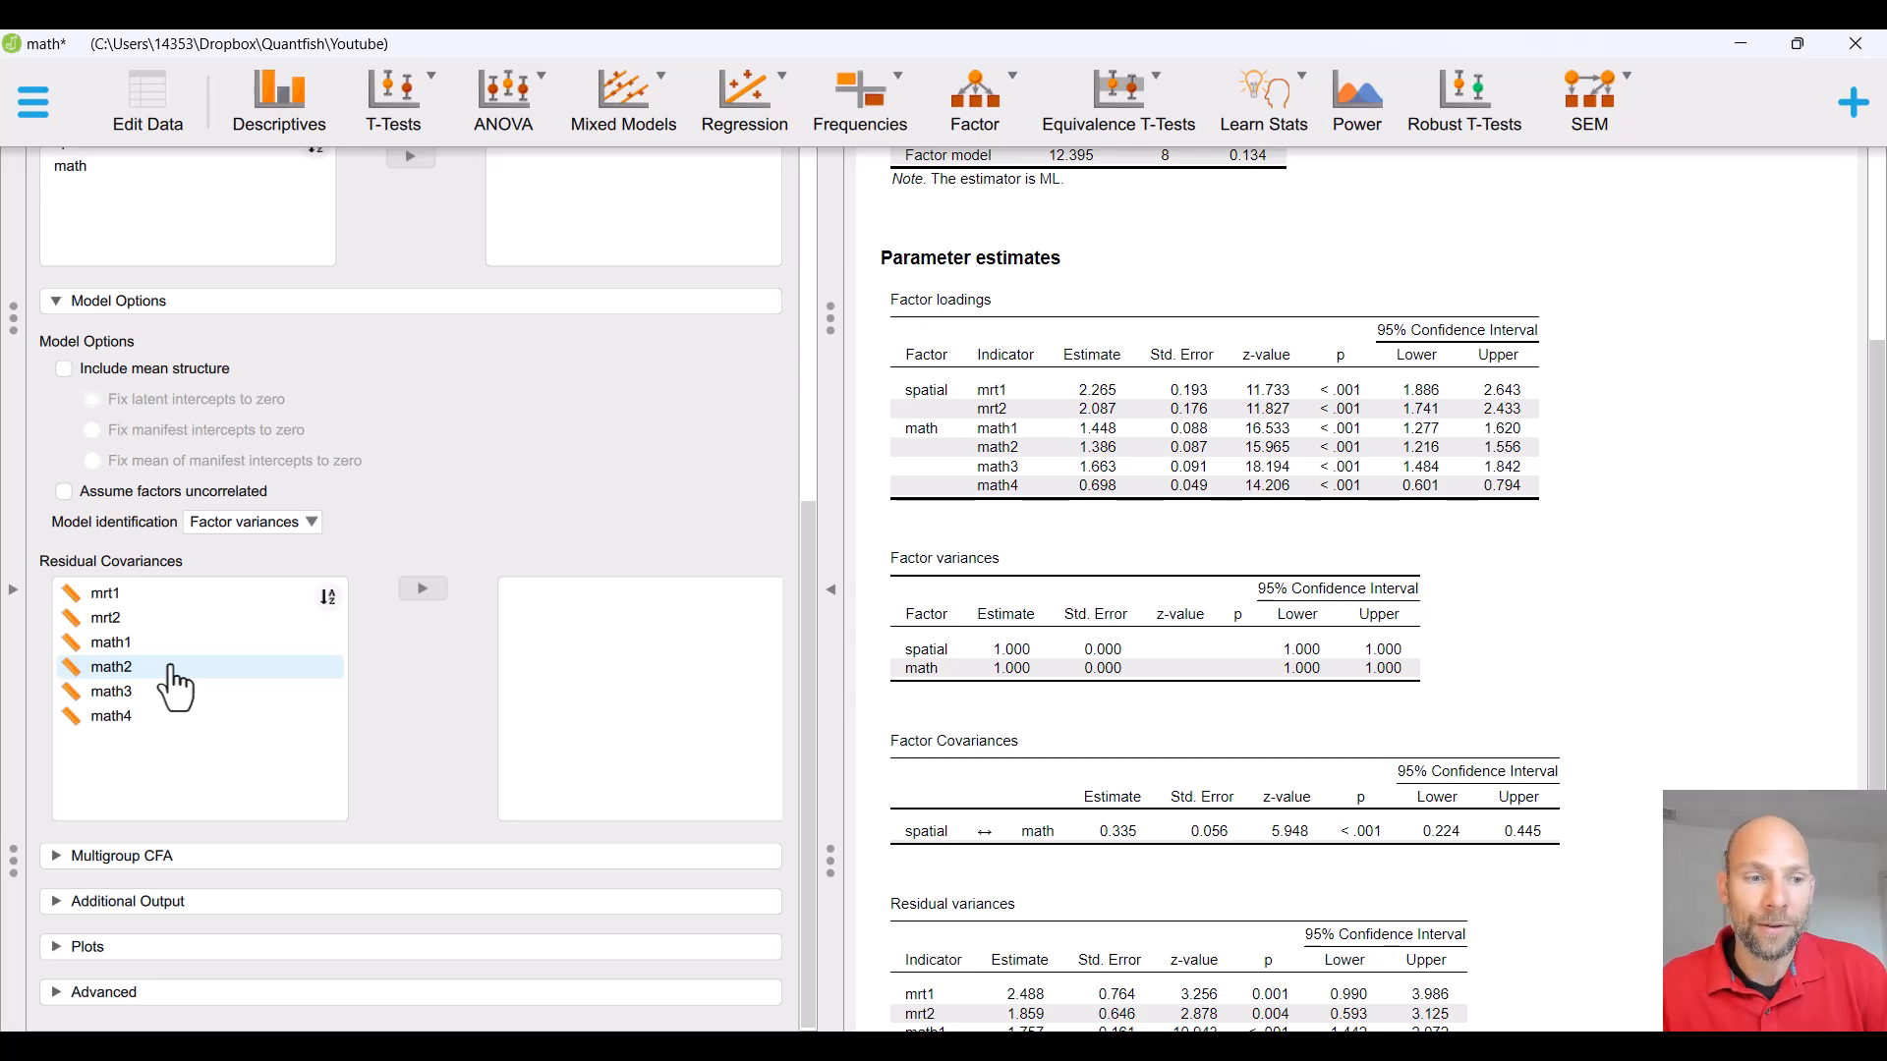
pyautogui.click(157, 870)
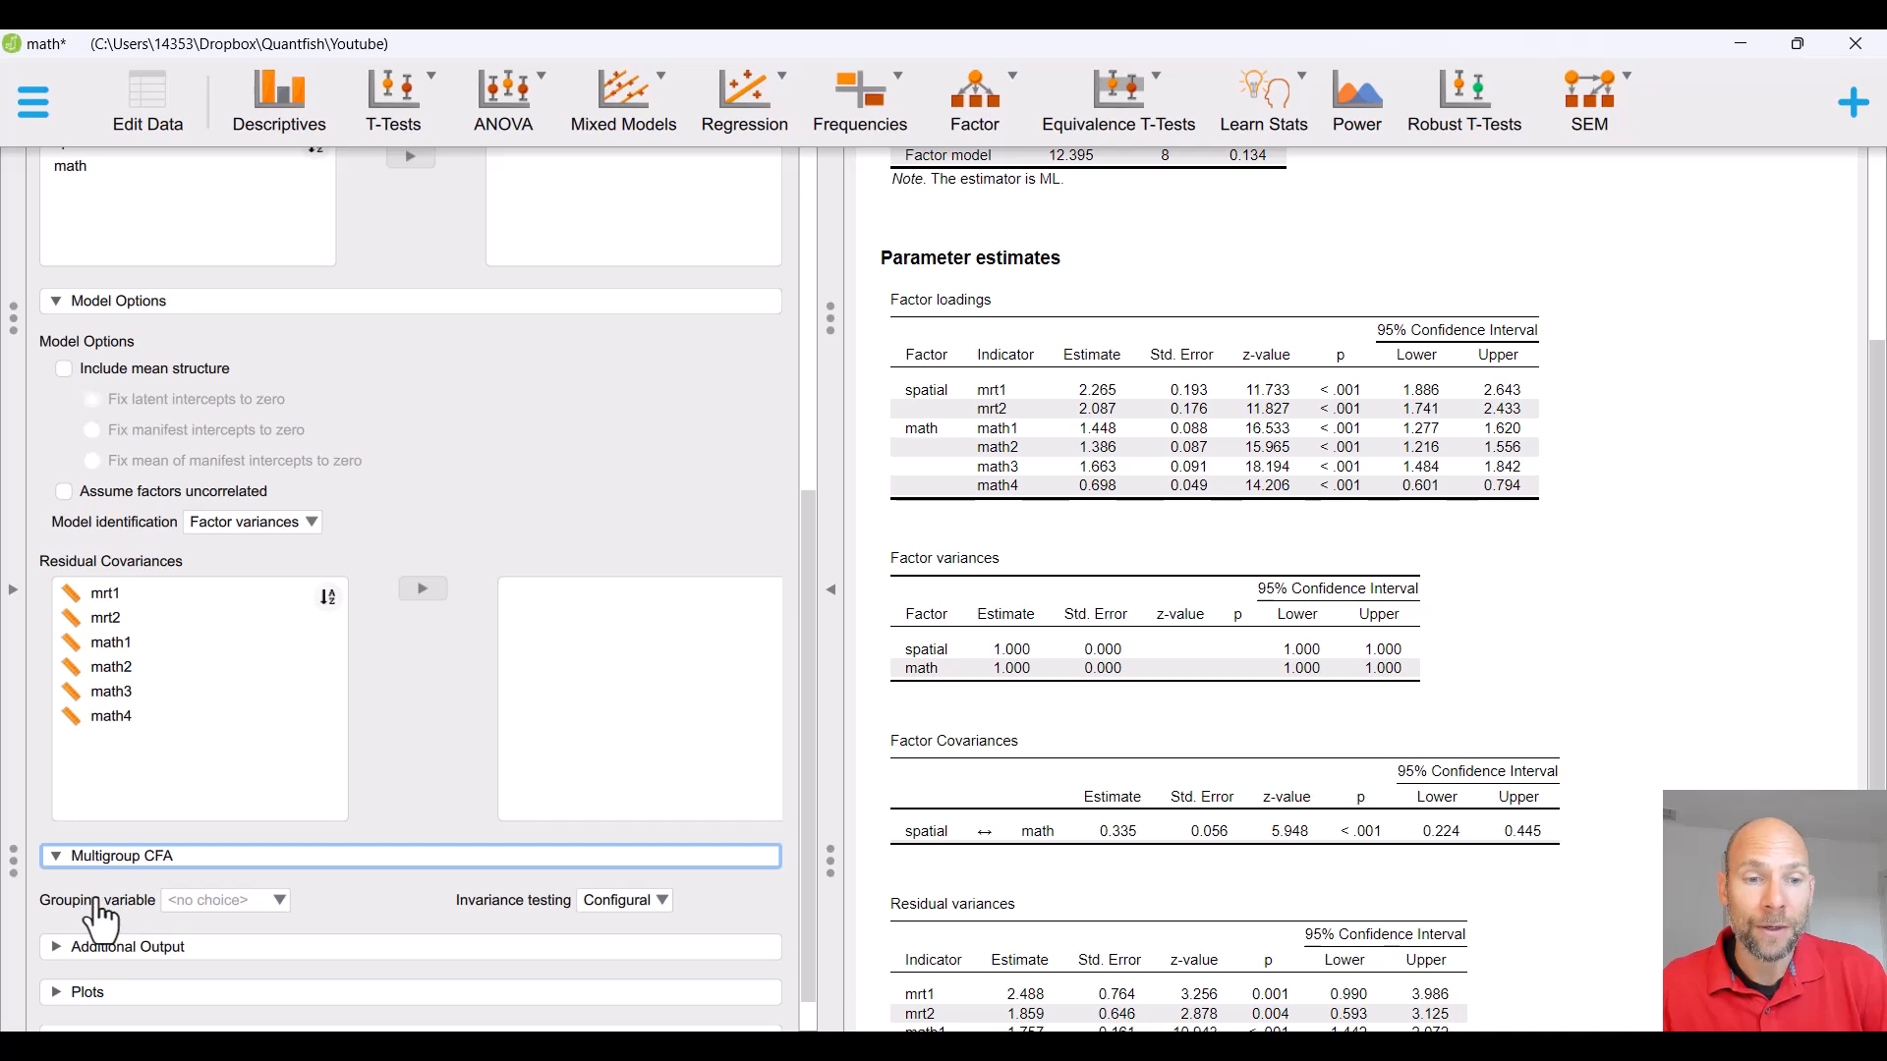
pyautogui.click(655, 904)
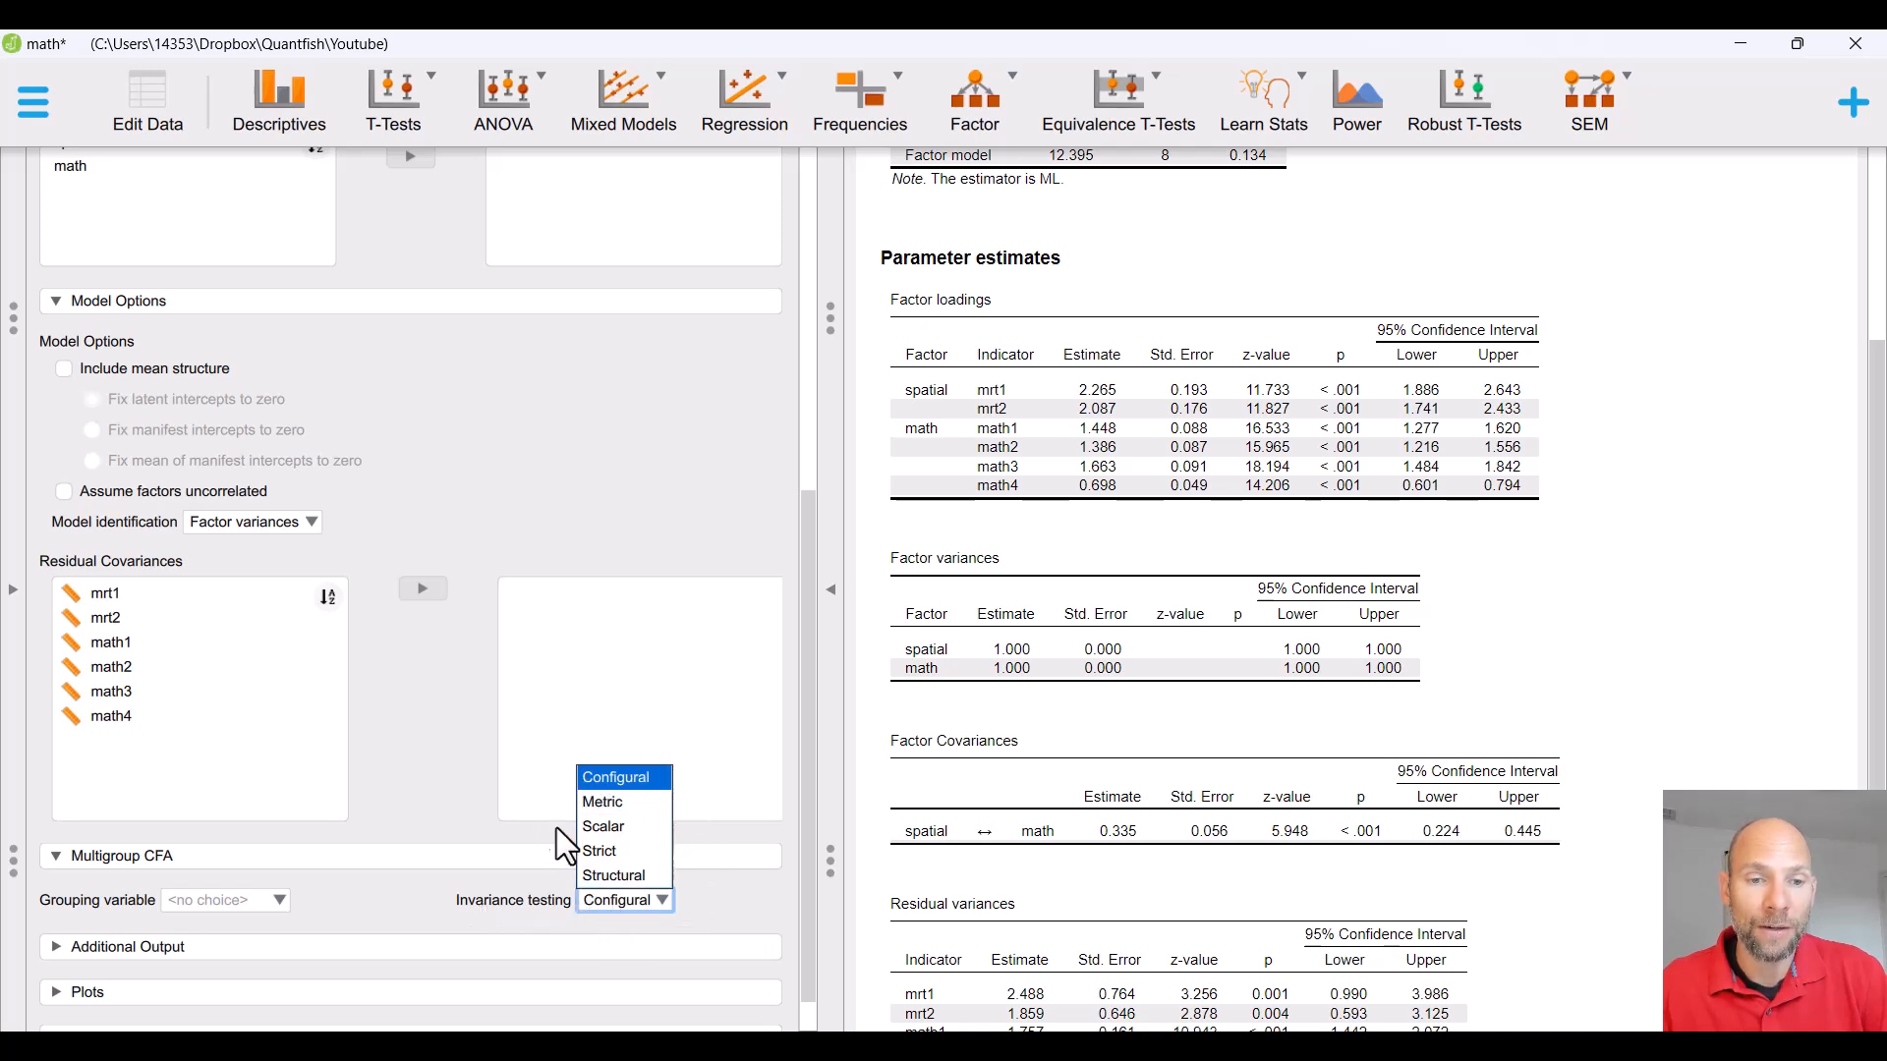
# Include the lavaan syntax in the additional output and view the model syntax in the results
pyautogui.click(181, 948)
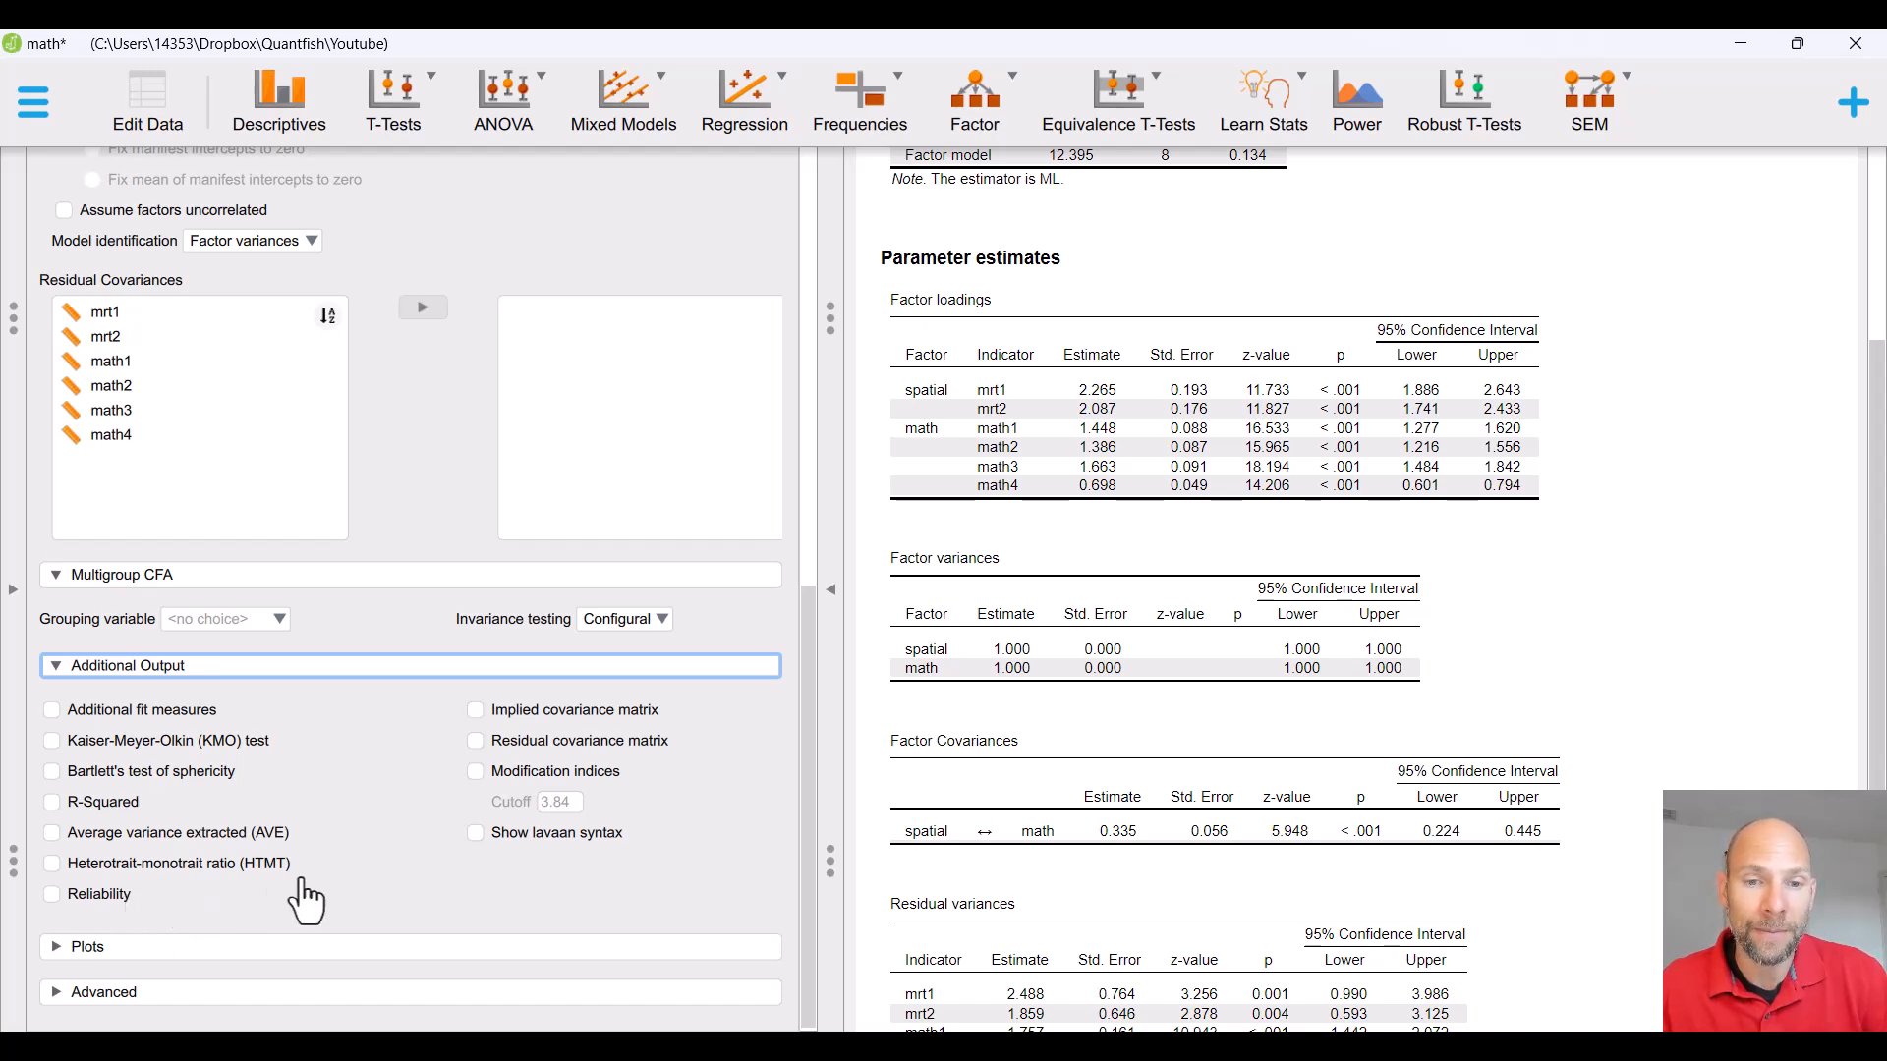
pyautogui.click(476, 836)
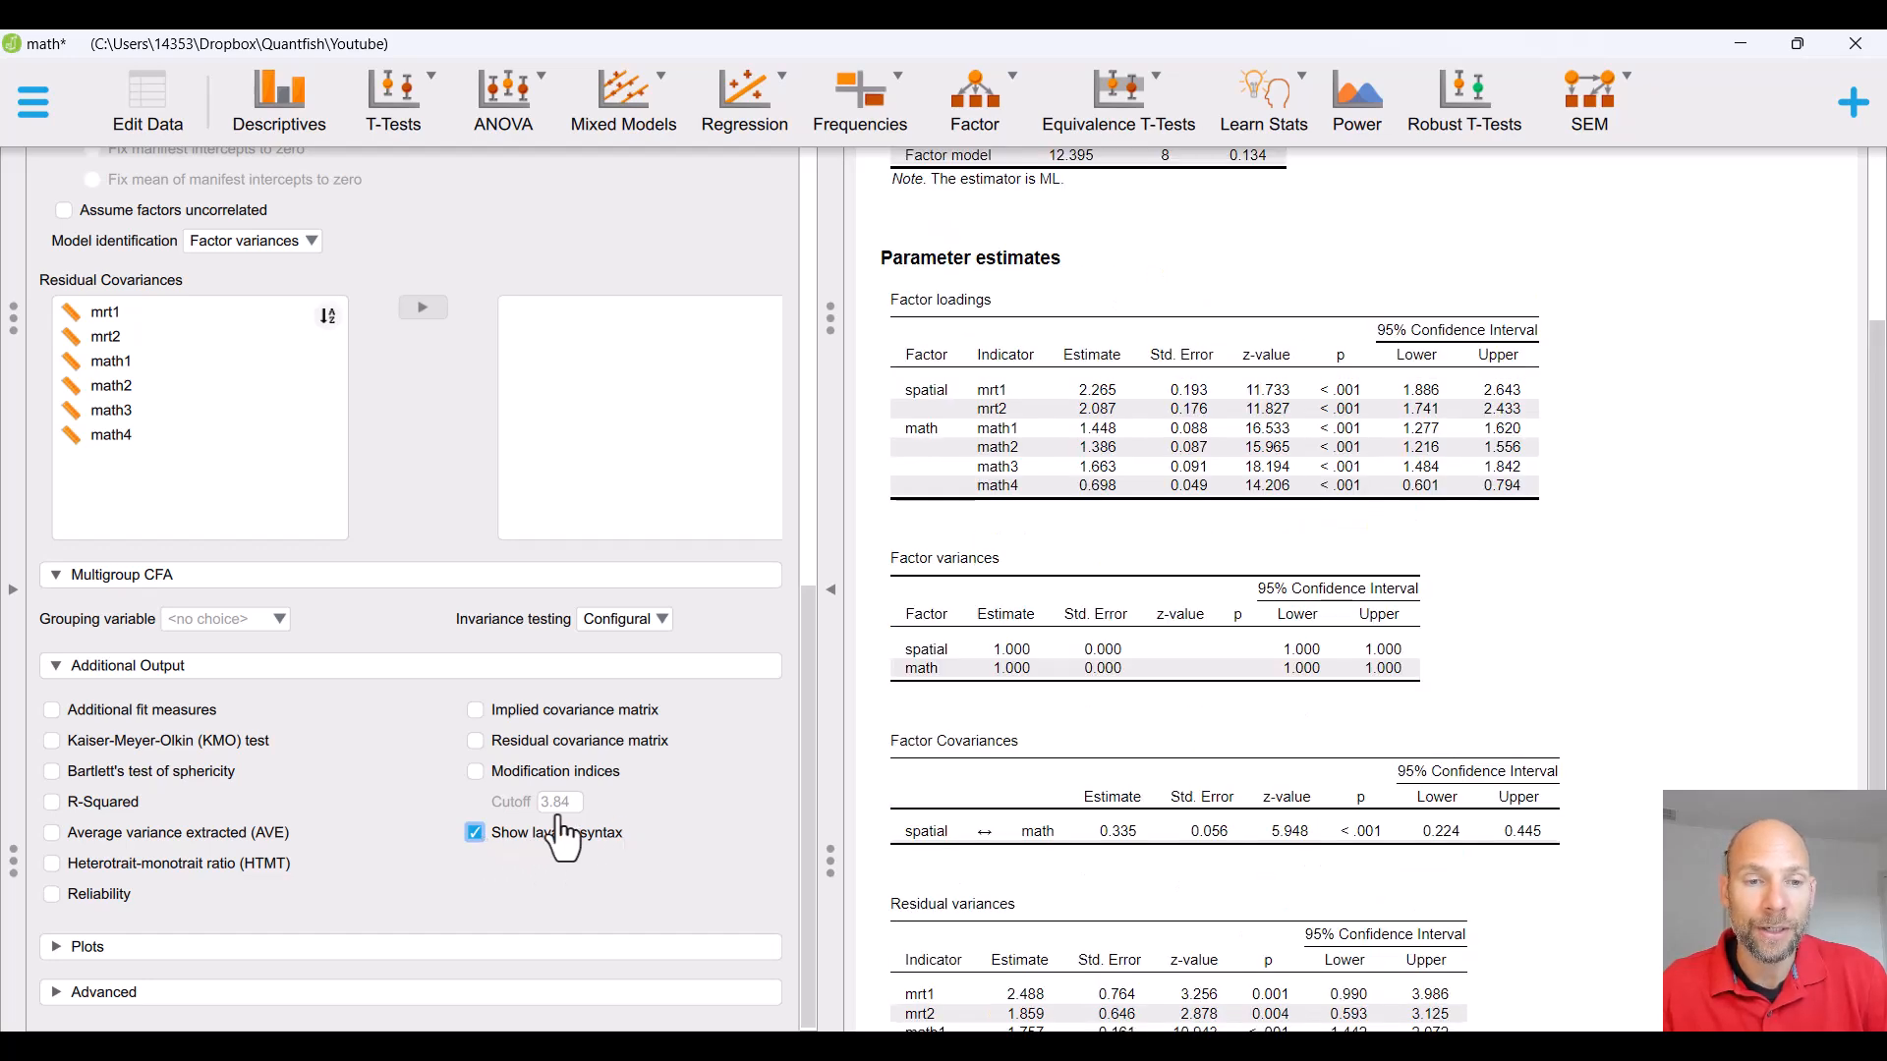
pyautogui.scroll(-3, 1052, 845)
pyautogui.scroll(-1, 1051, 746)
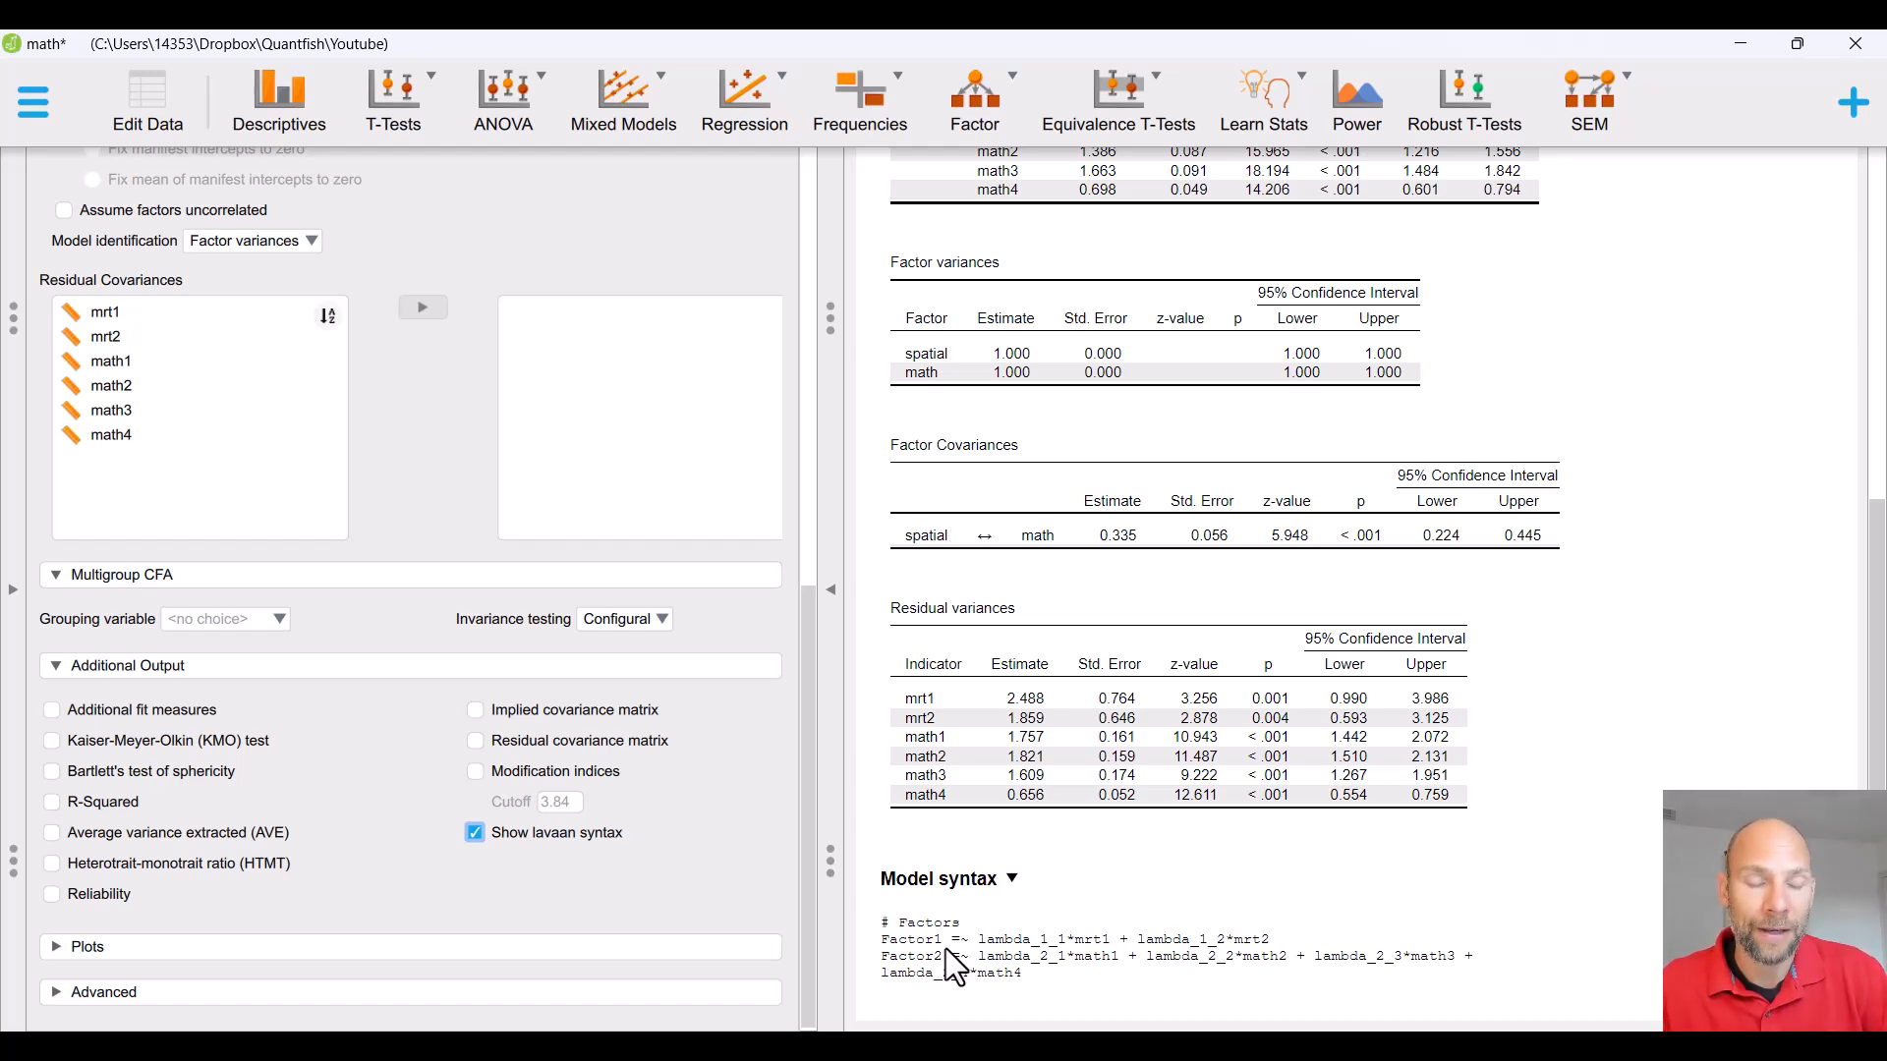
# Add a model plot to the results that shows standardized parameter estimates
pyautogui.click(90, 948)
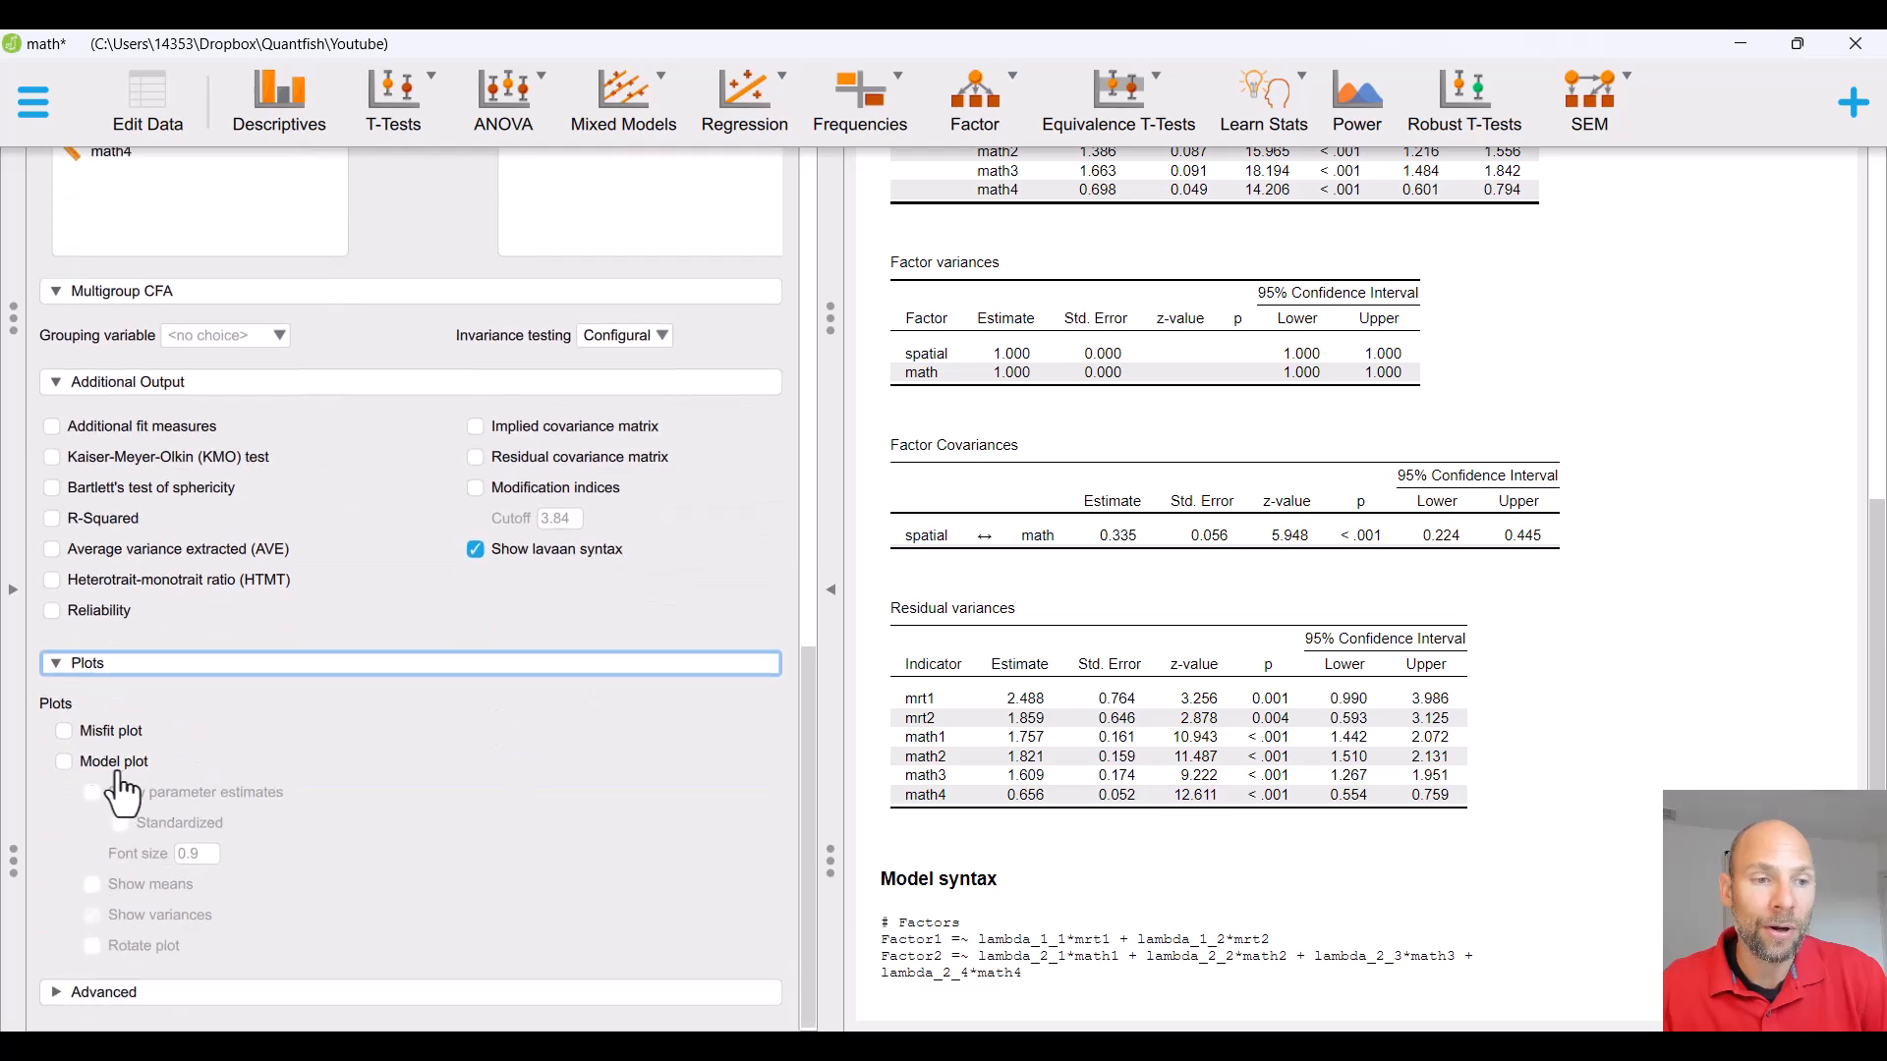
pyautogui.click(64, 764)
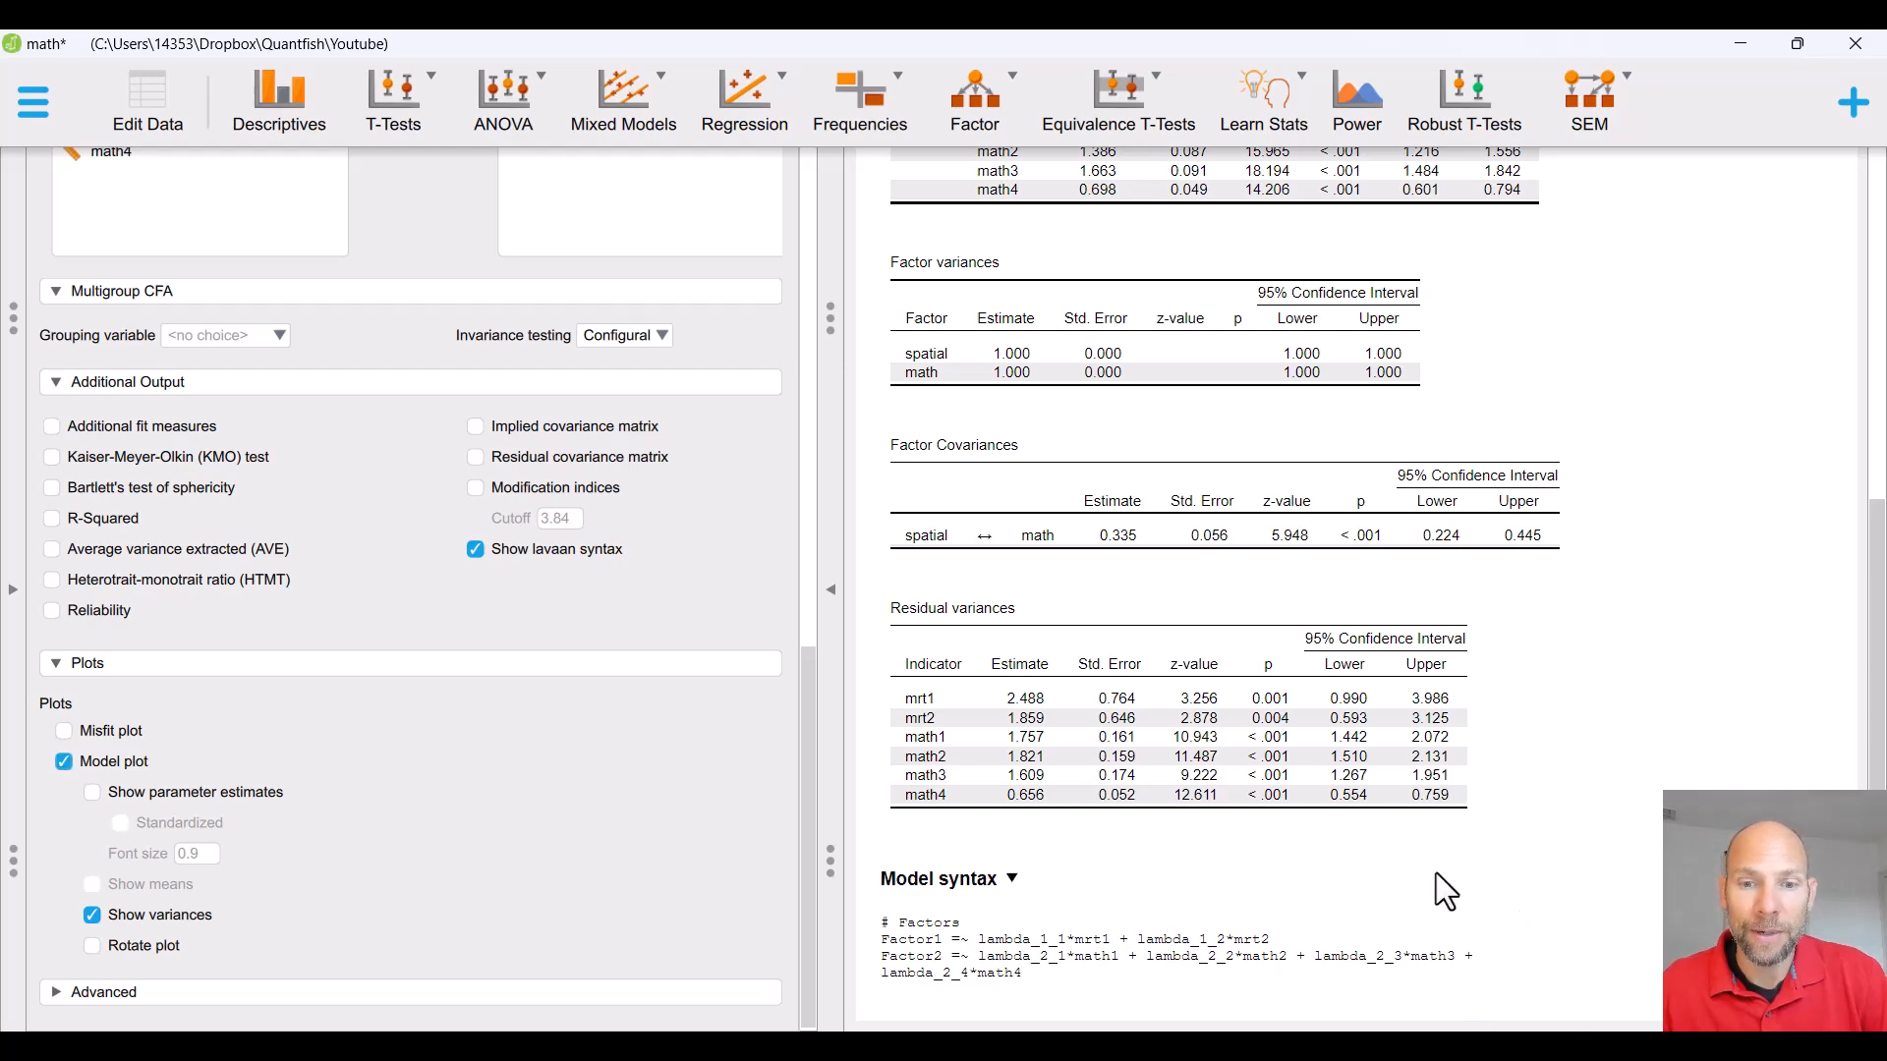
pyautogui.scroll(6, 1436, 871)
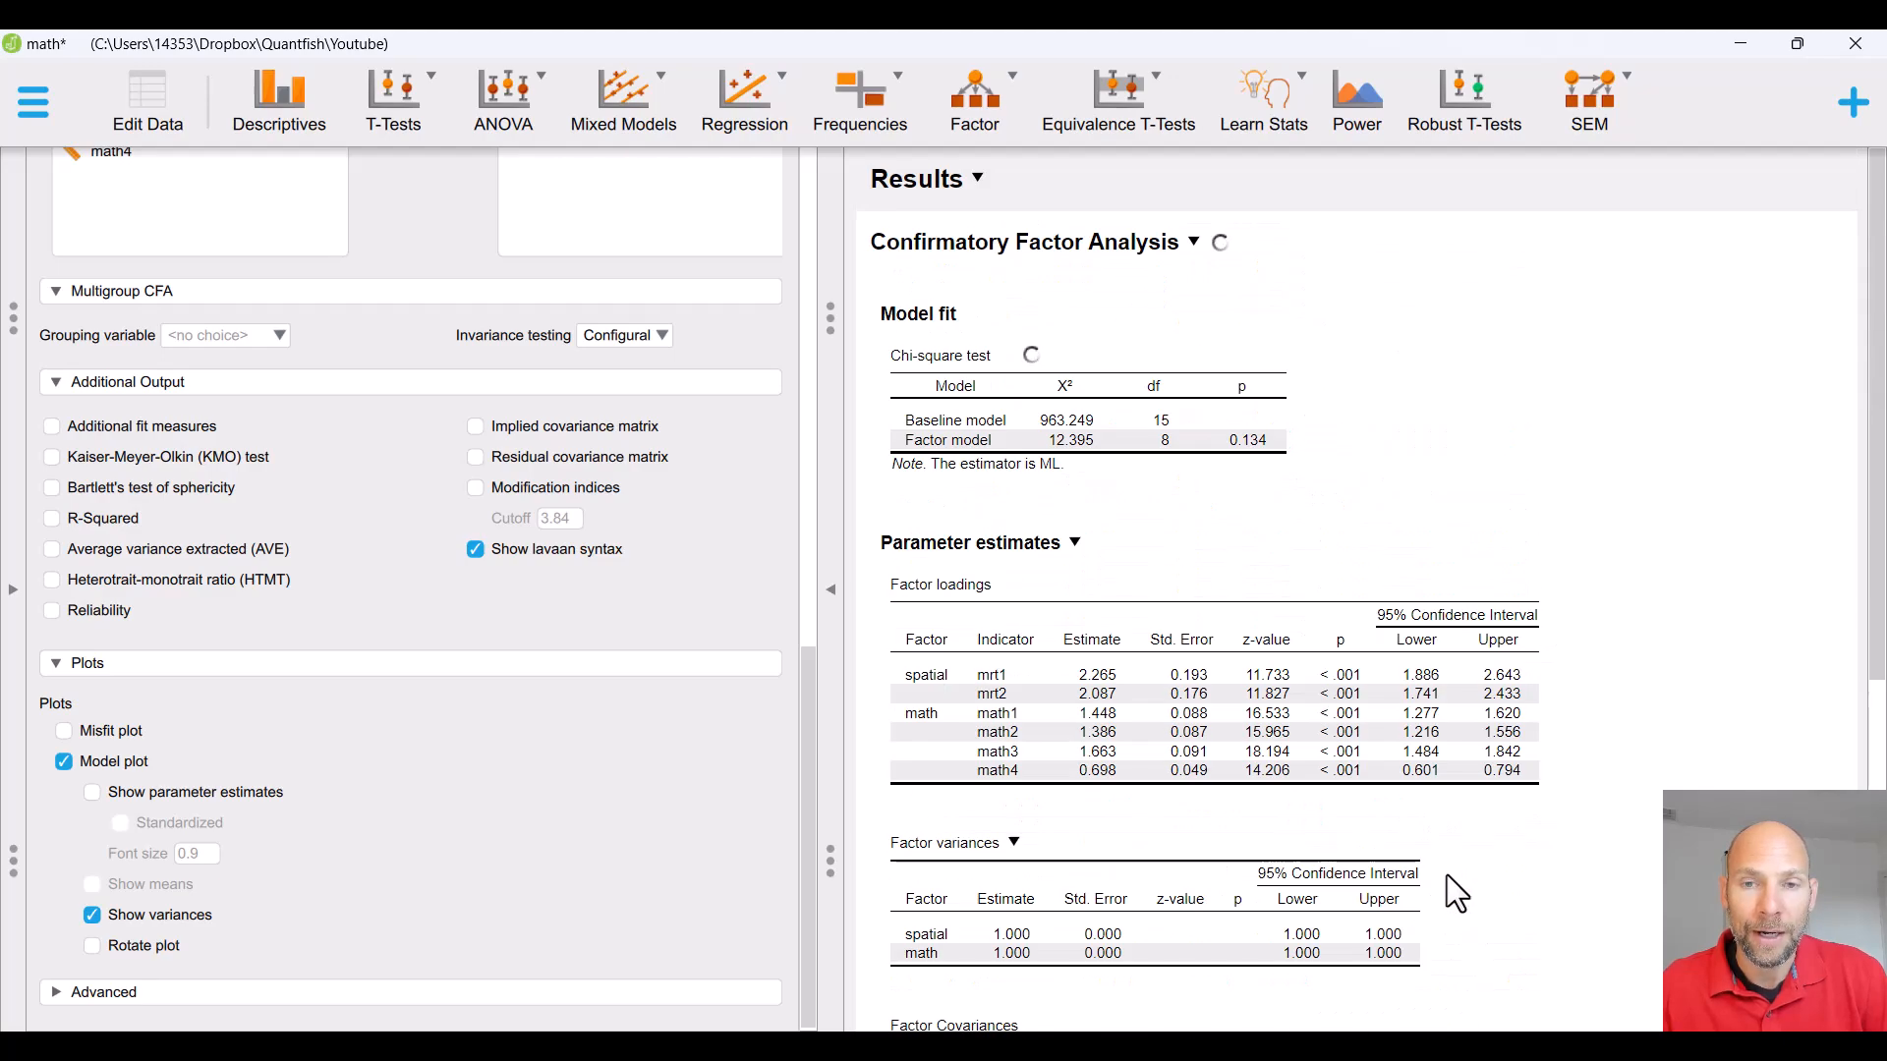
pyautogui.scroll(-5, 1446, 875)
pyautogui.scroll(6, 1451, 881)
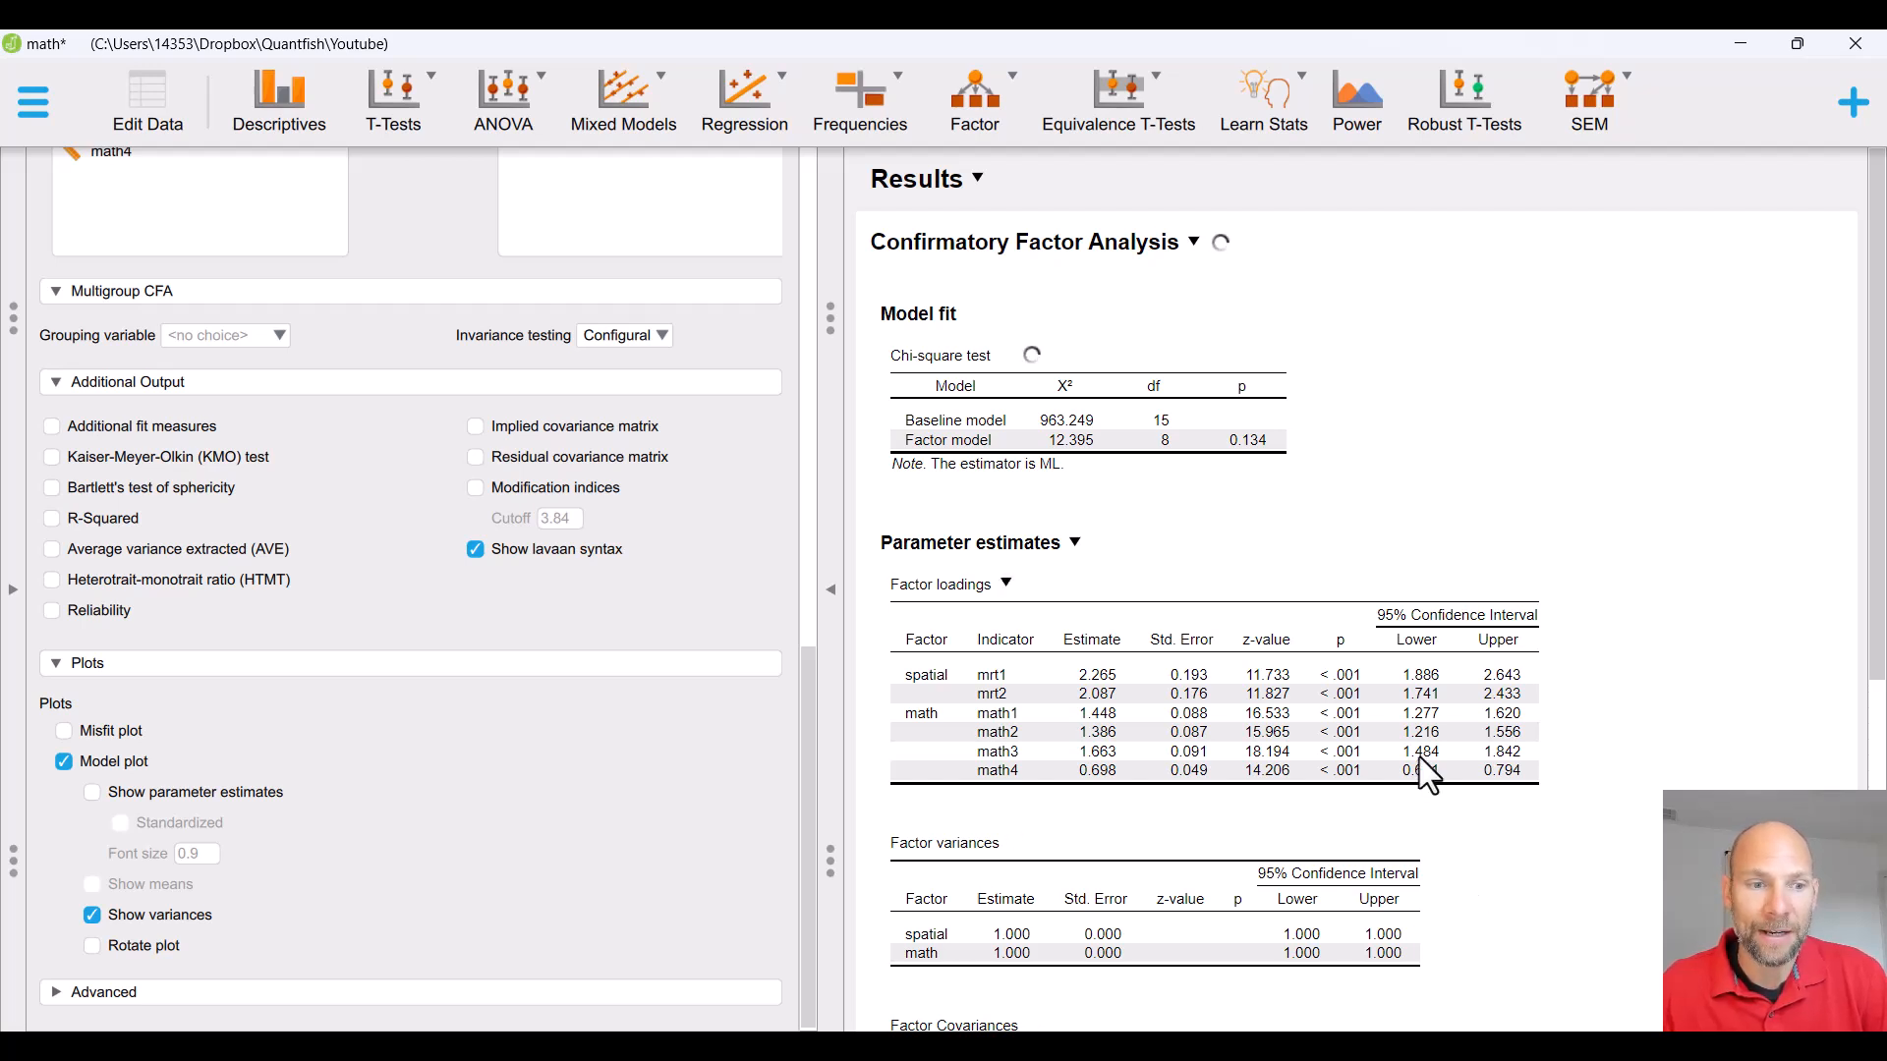
pyautogui.scroll(-5, 1434, 766)
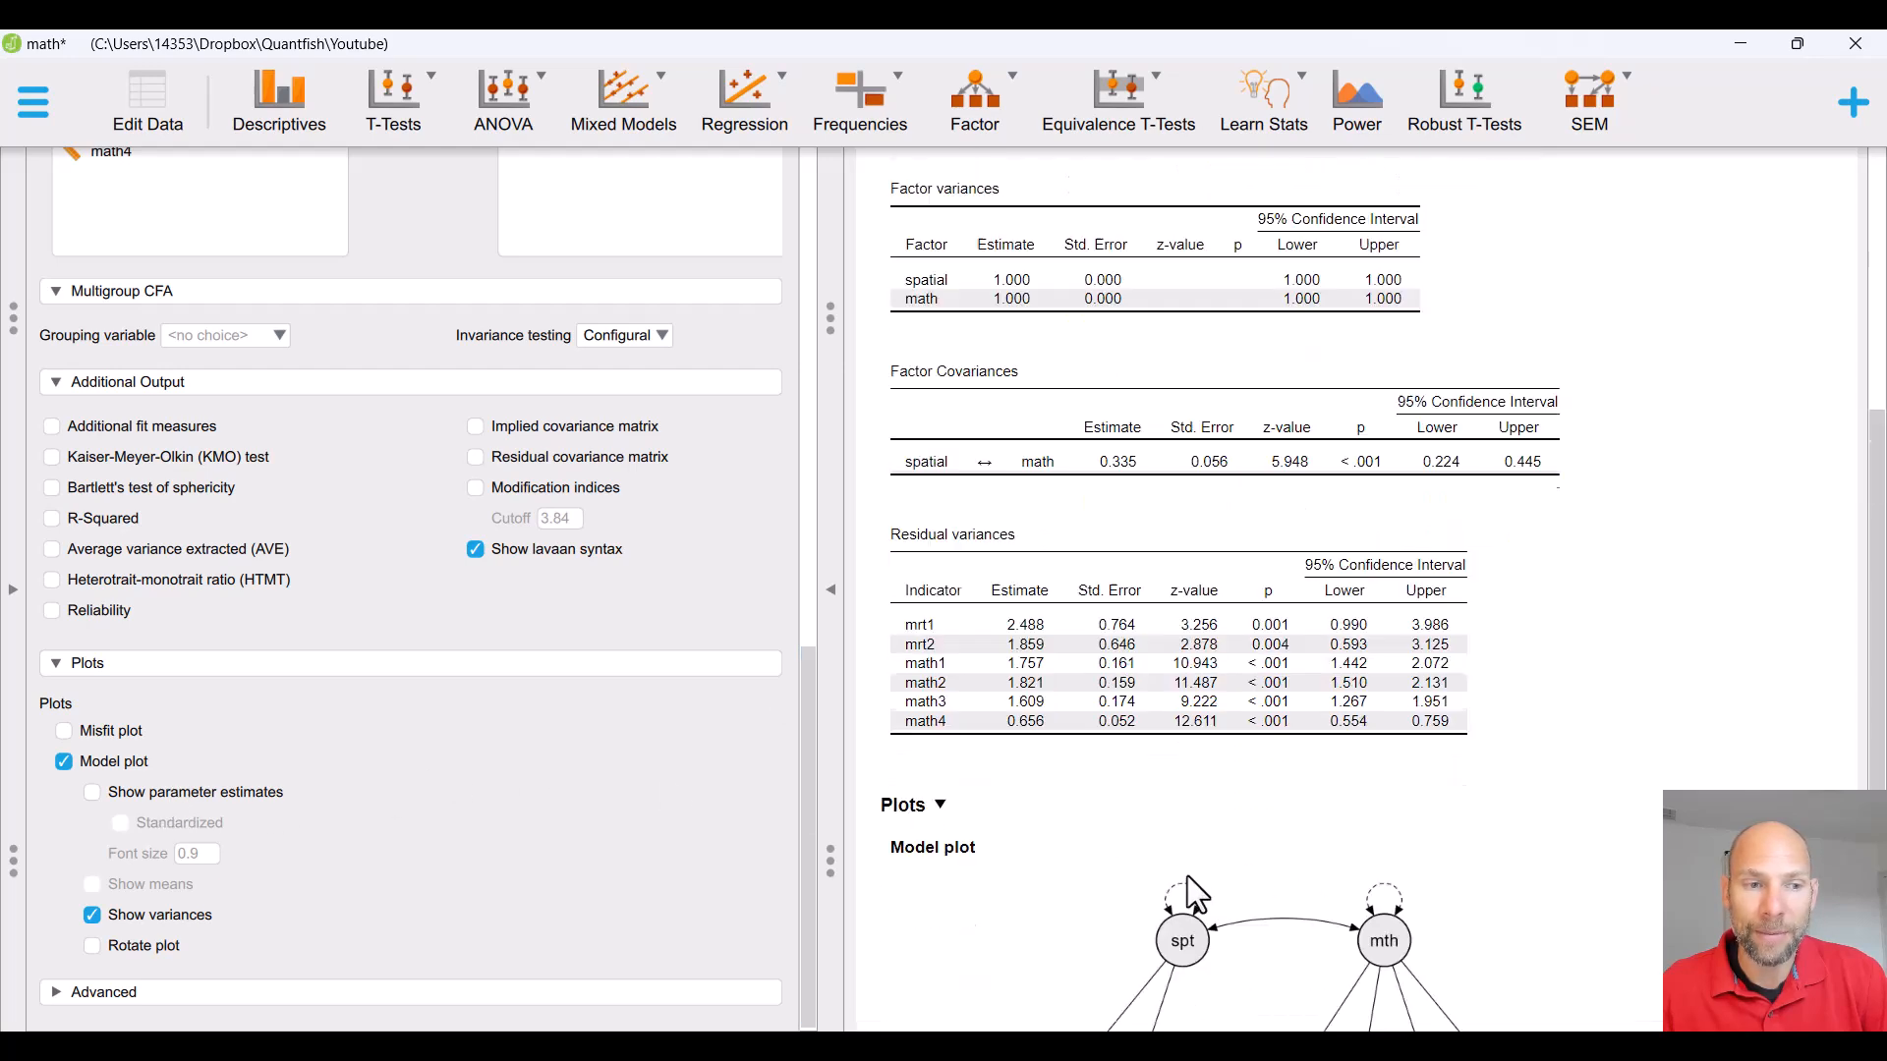
pyautogui.click(128, 798)
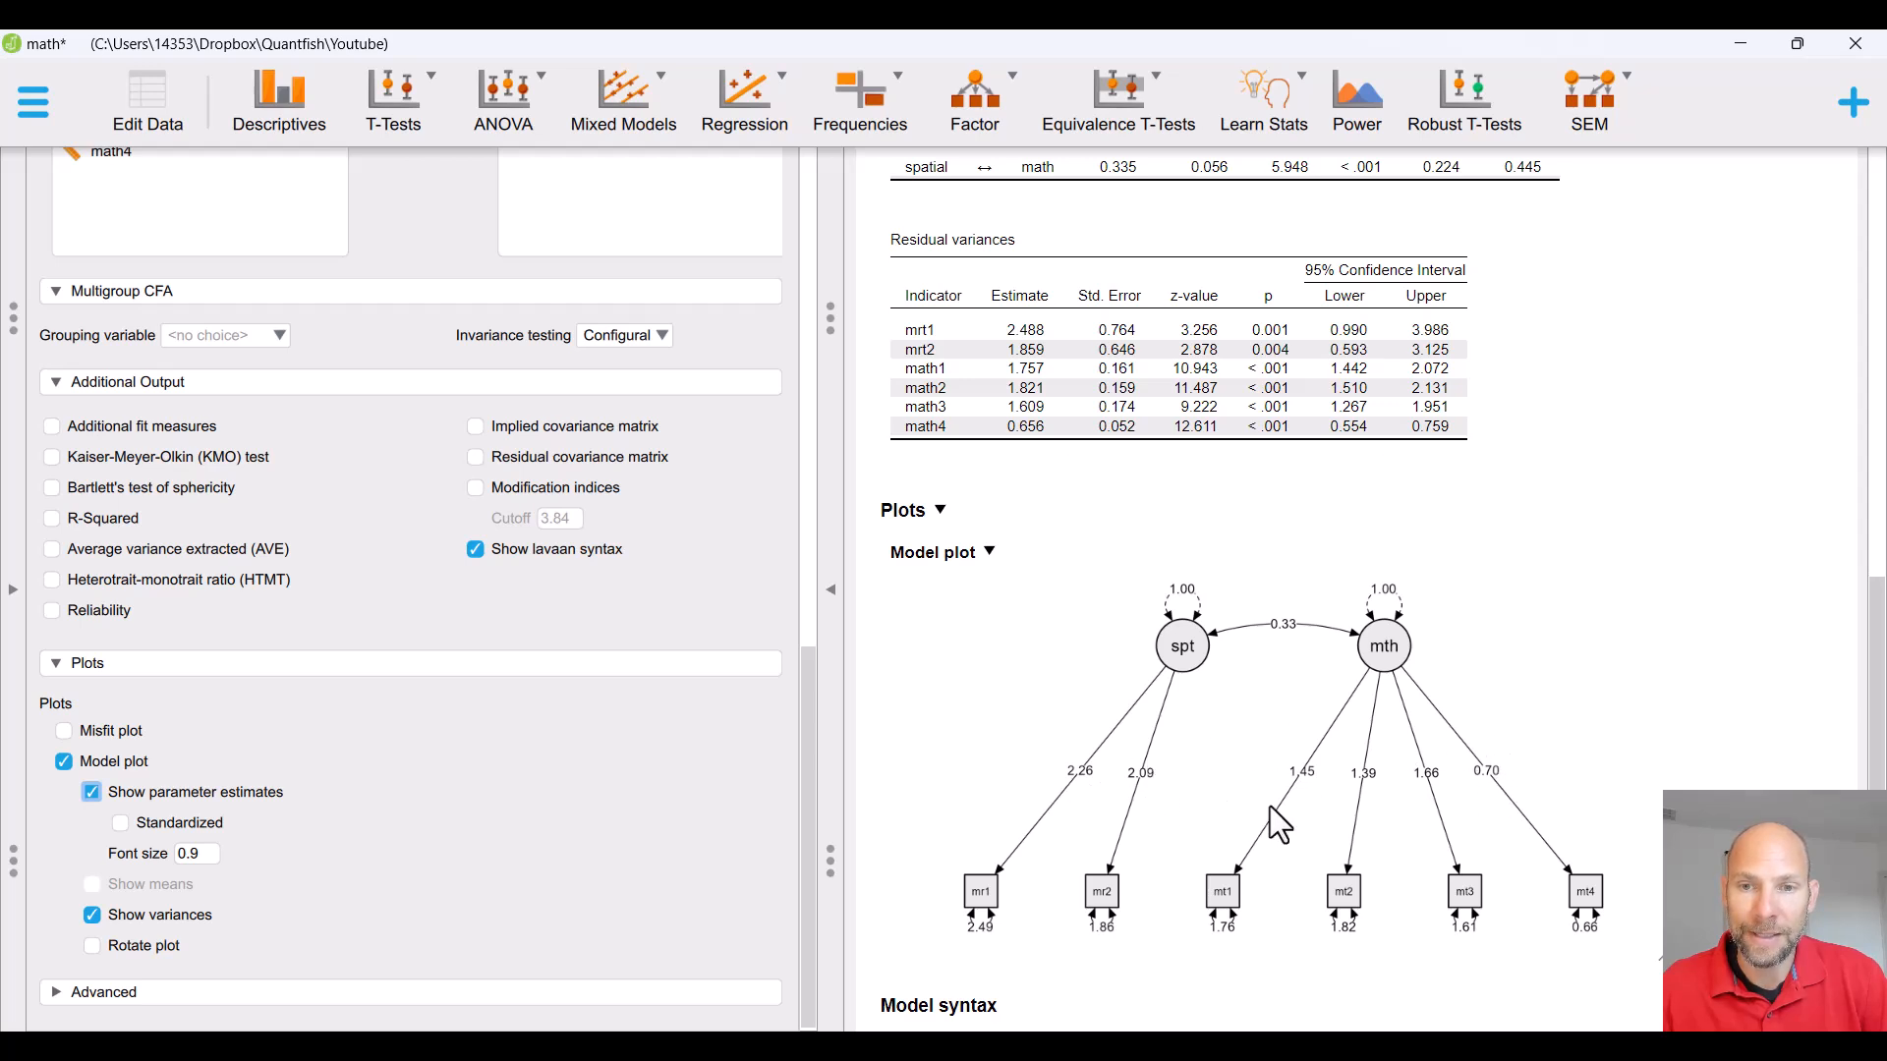
pyautogui.click(120, 823)
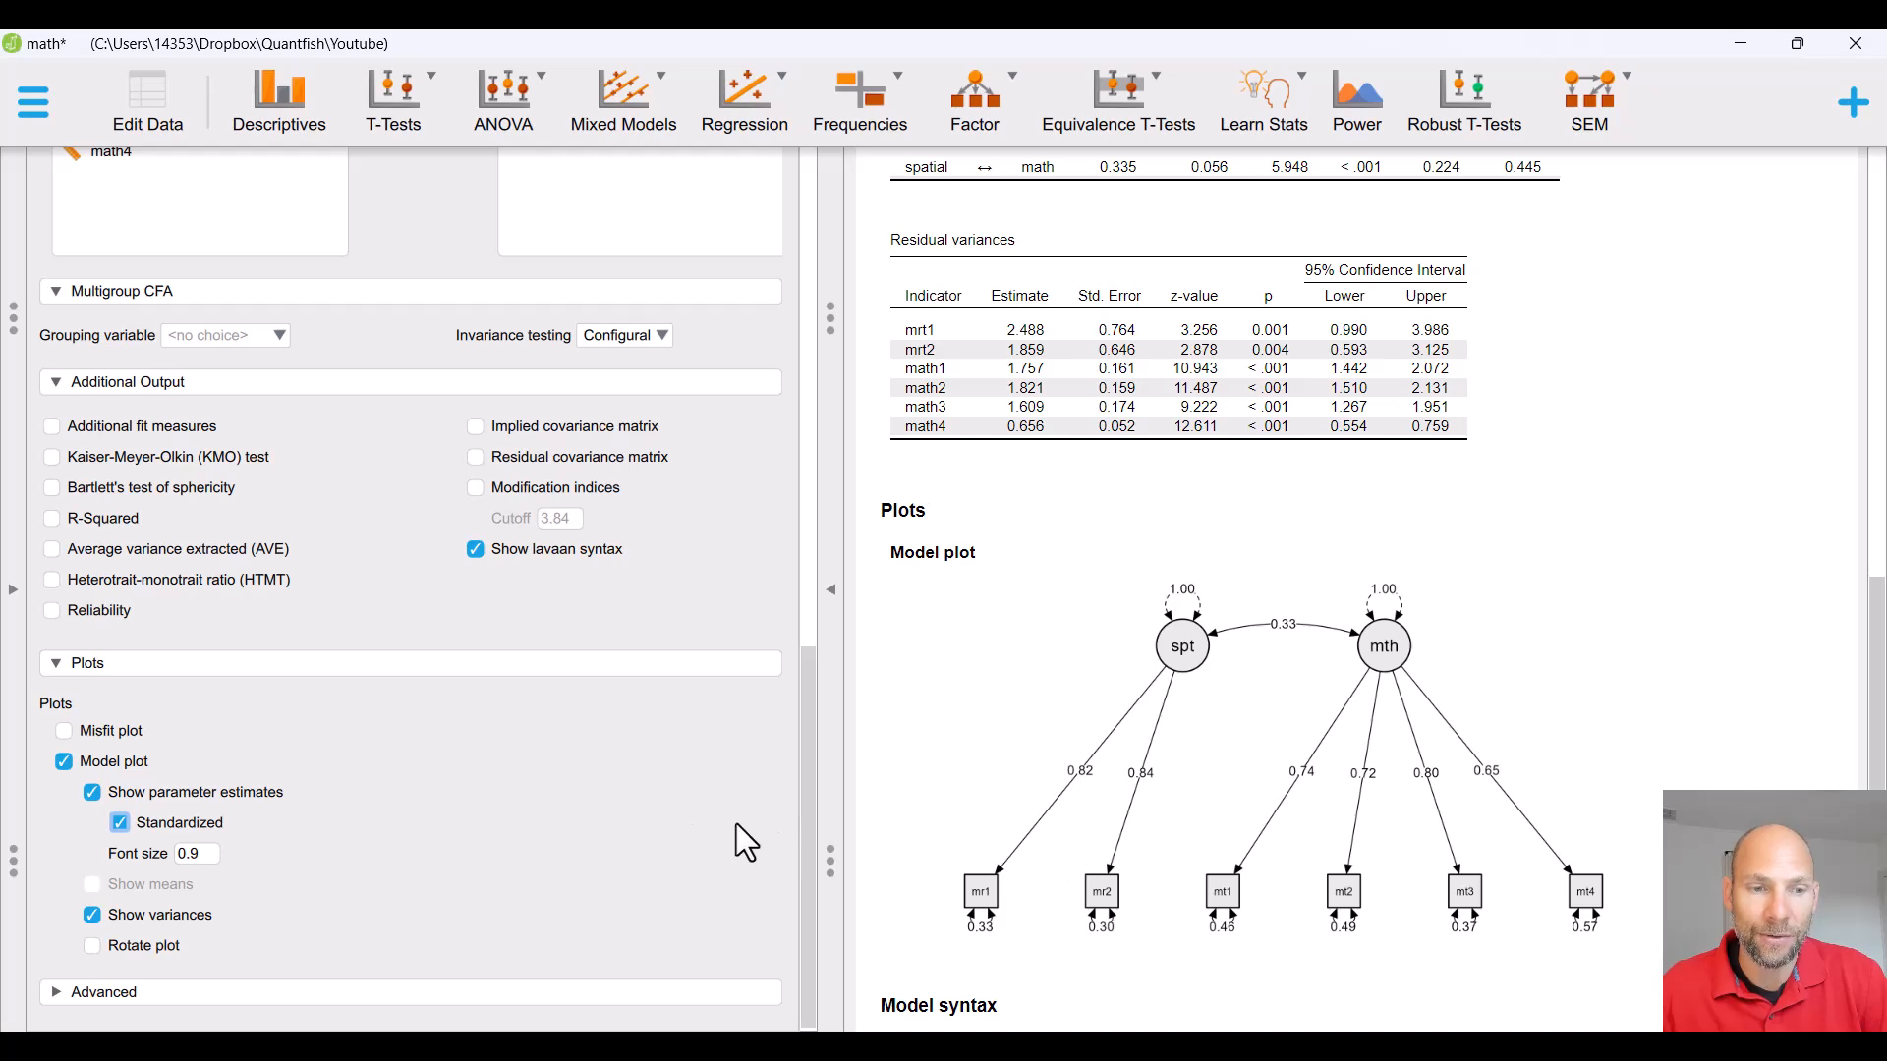
# Set the confirmatory factor analysis standardization to All and review the standardized estimates in the parameter tables
pyautogui.click(104, 995)
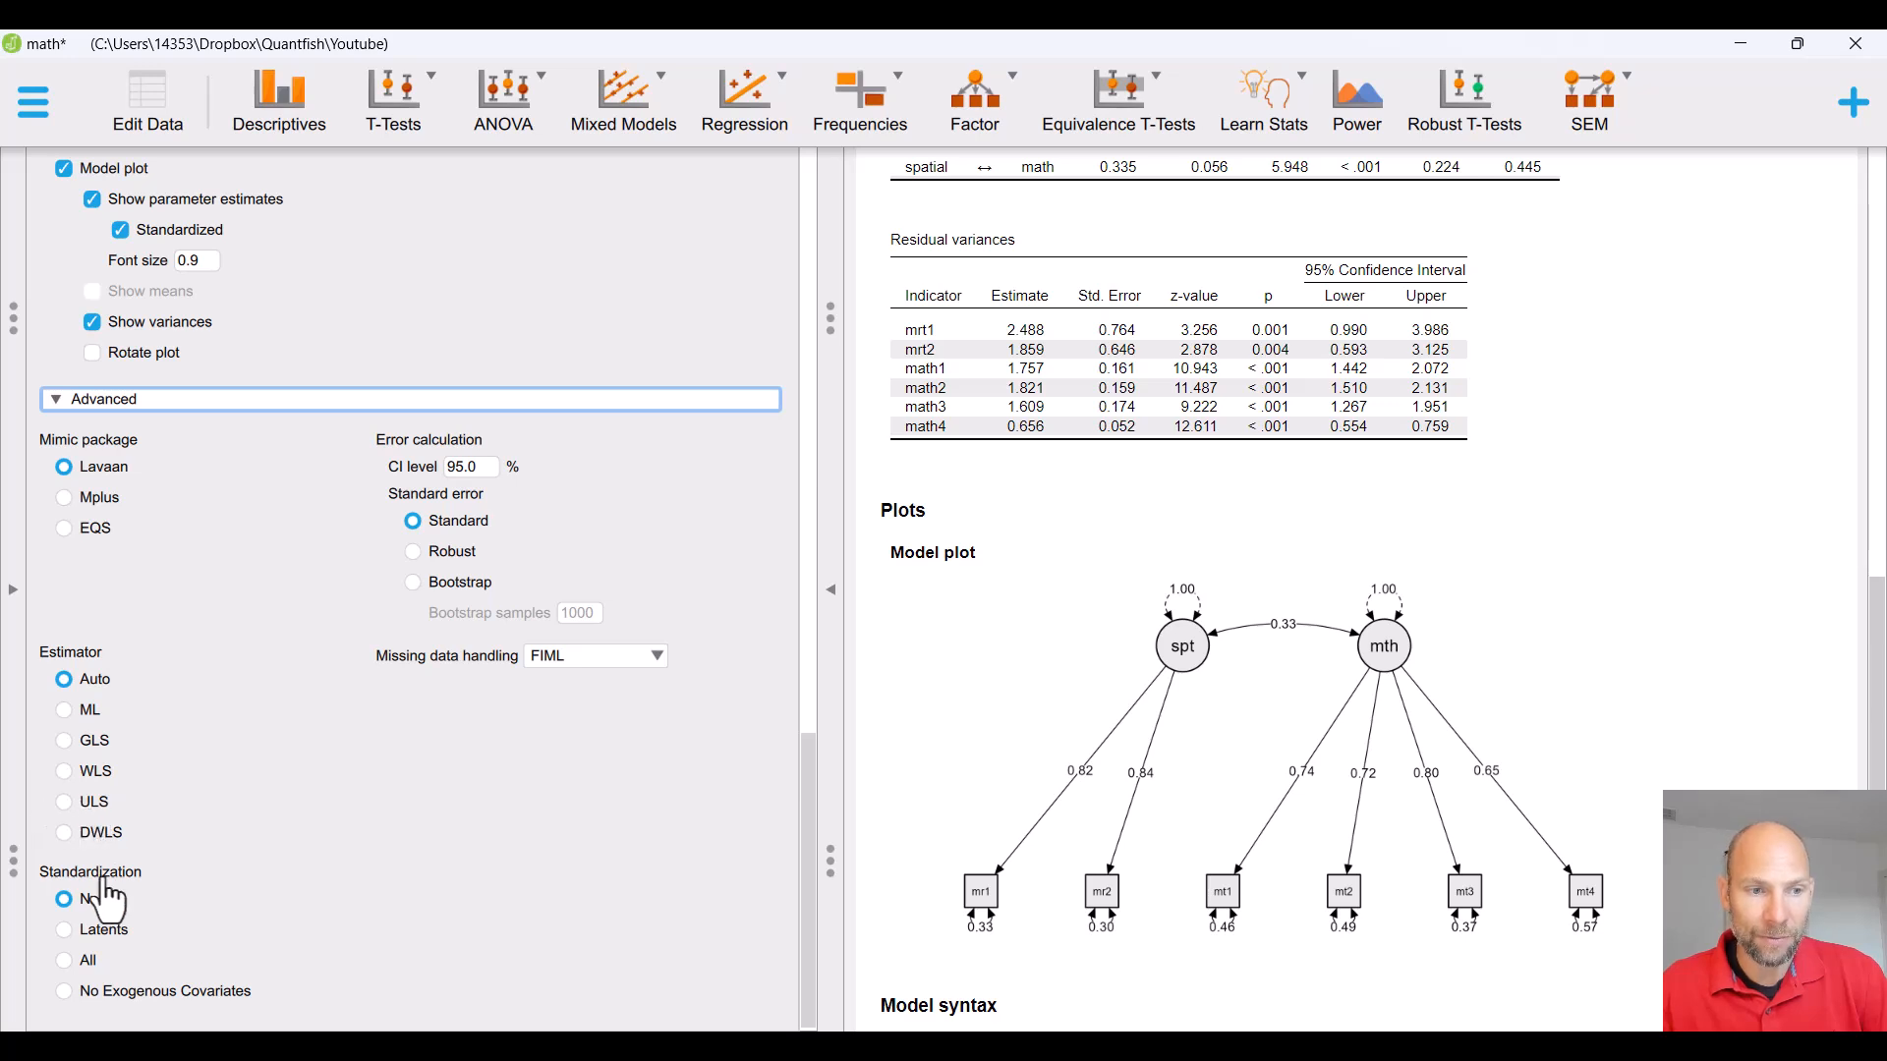
pyautogui.click(65, 962)
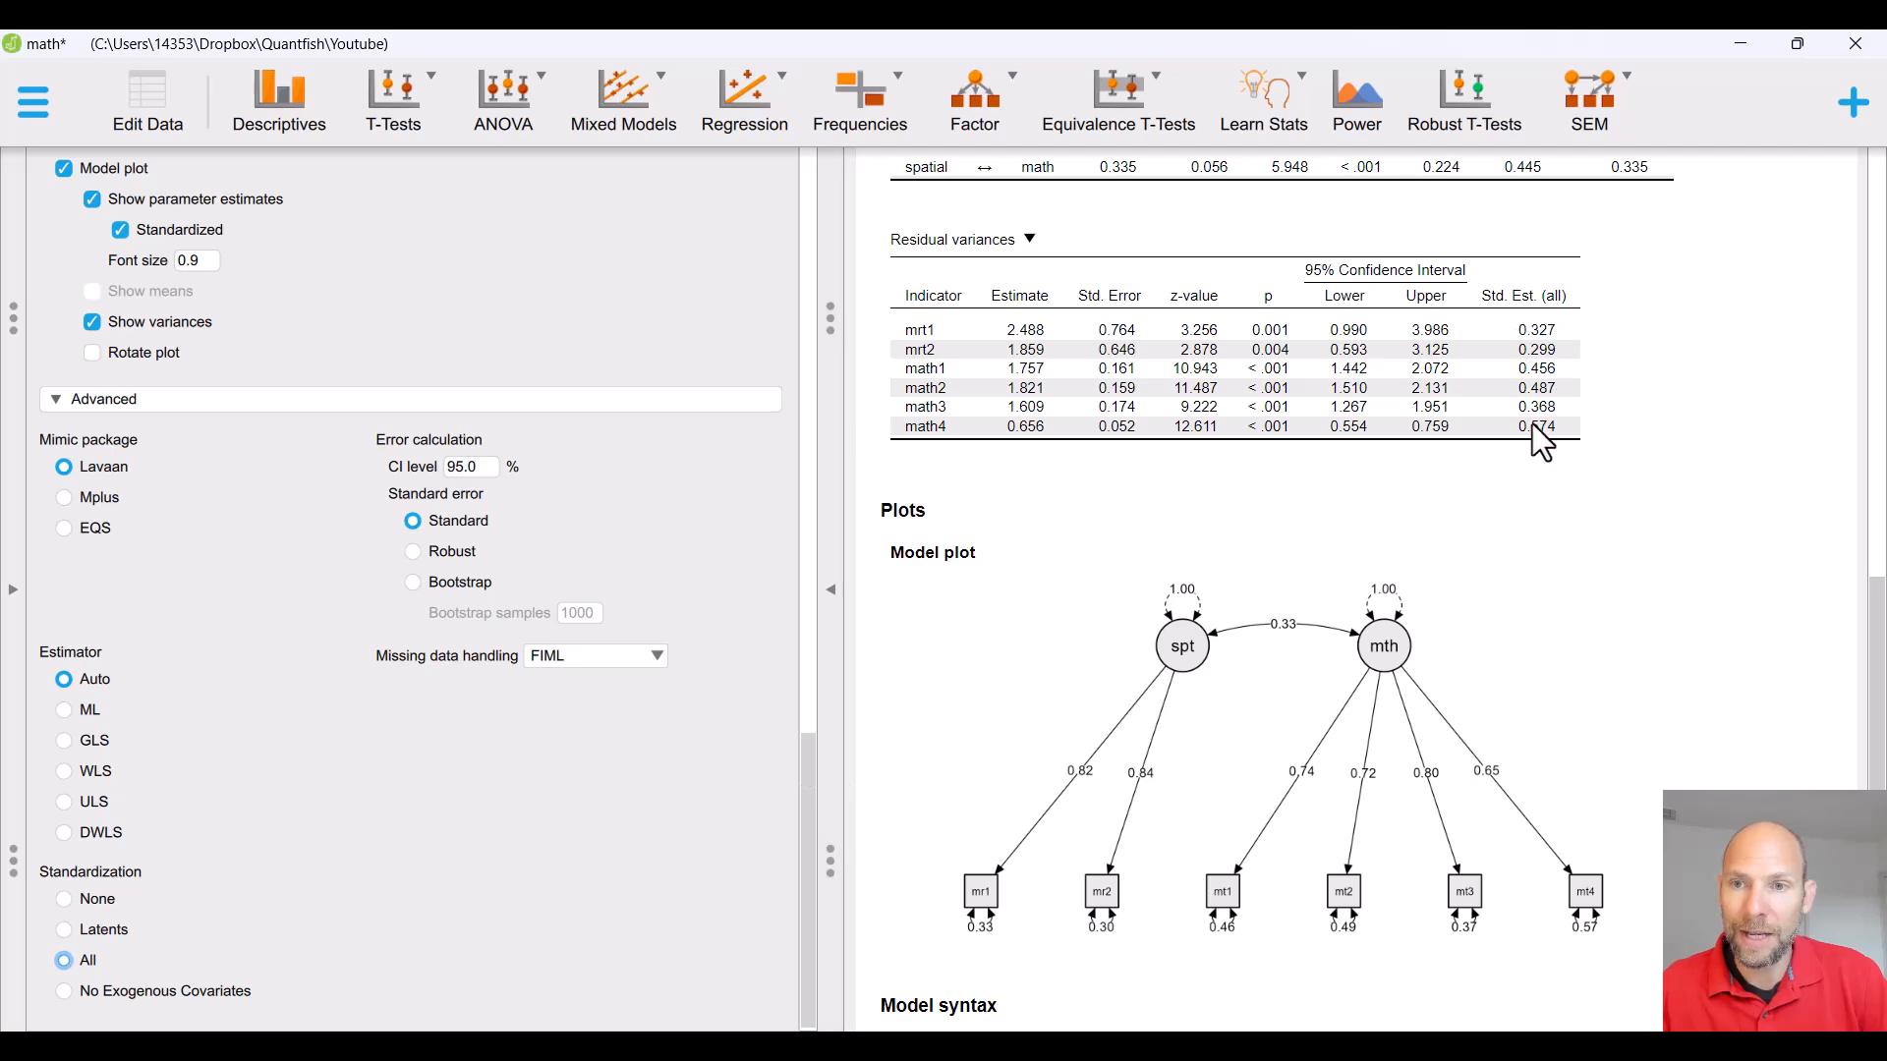
pyautogui.scroll(2, 1498, 482)
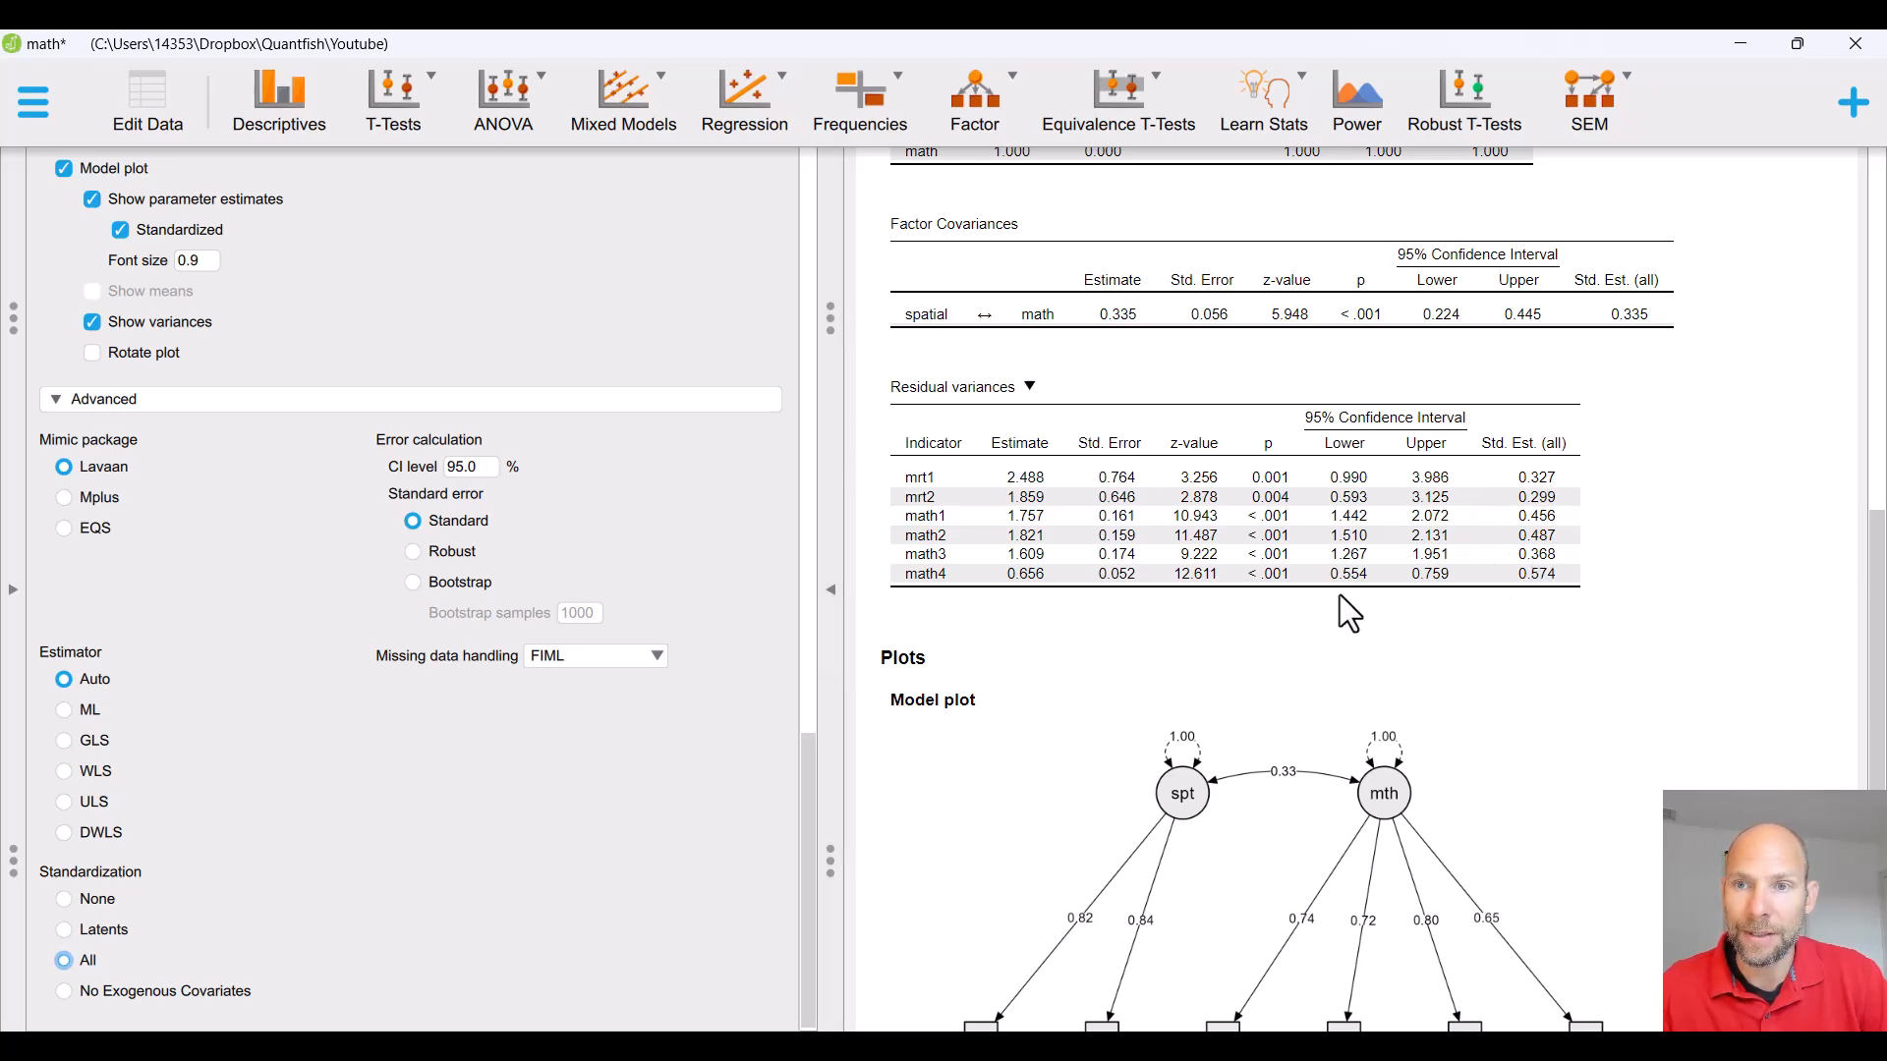
pyautogui.scroll(2, 1340, 594)
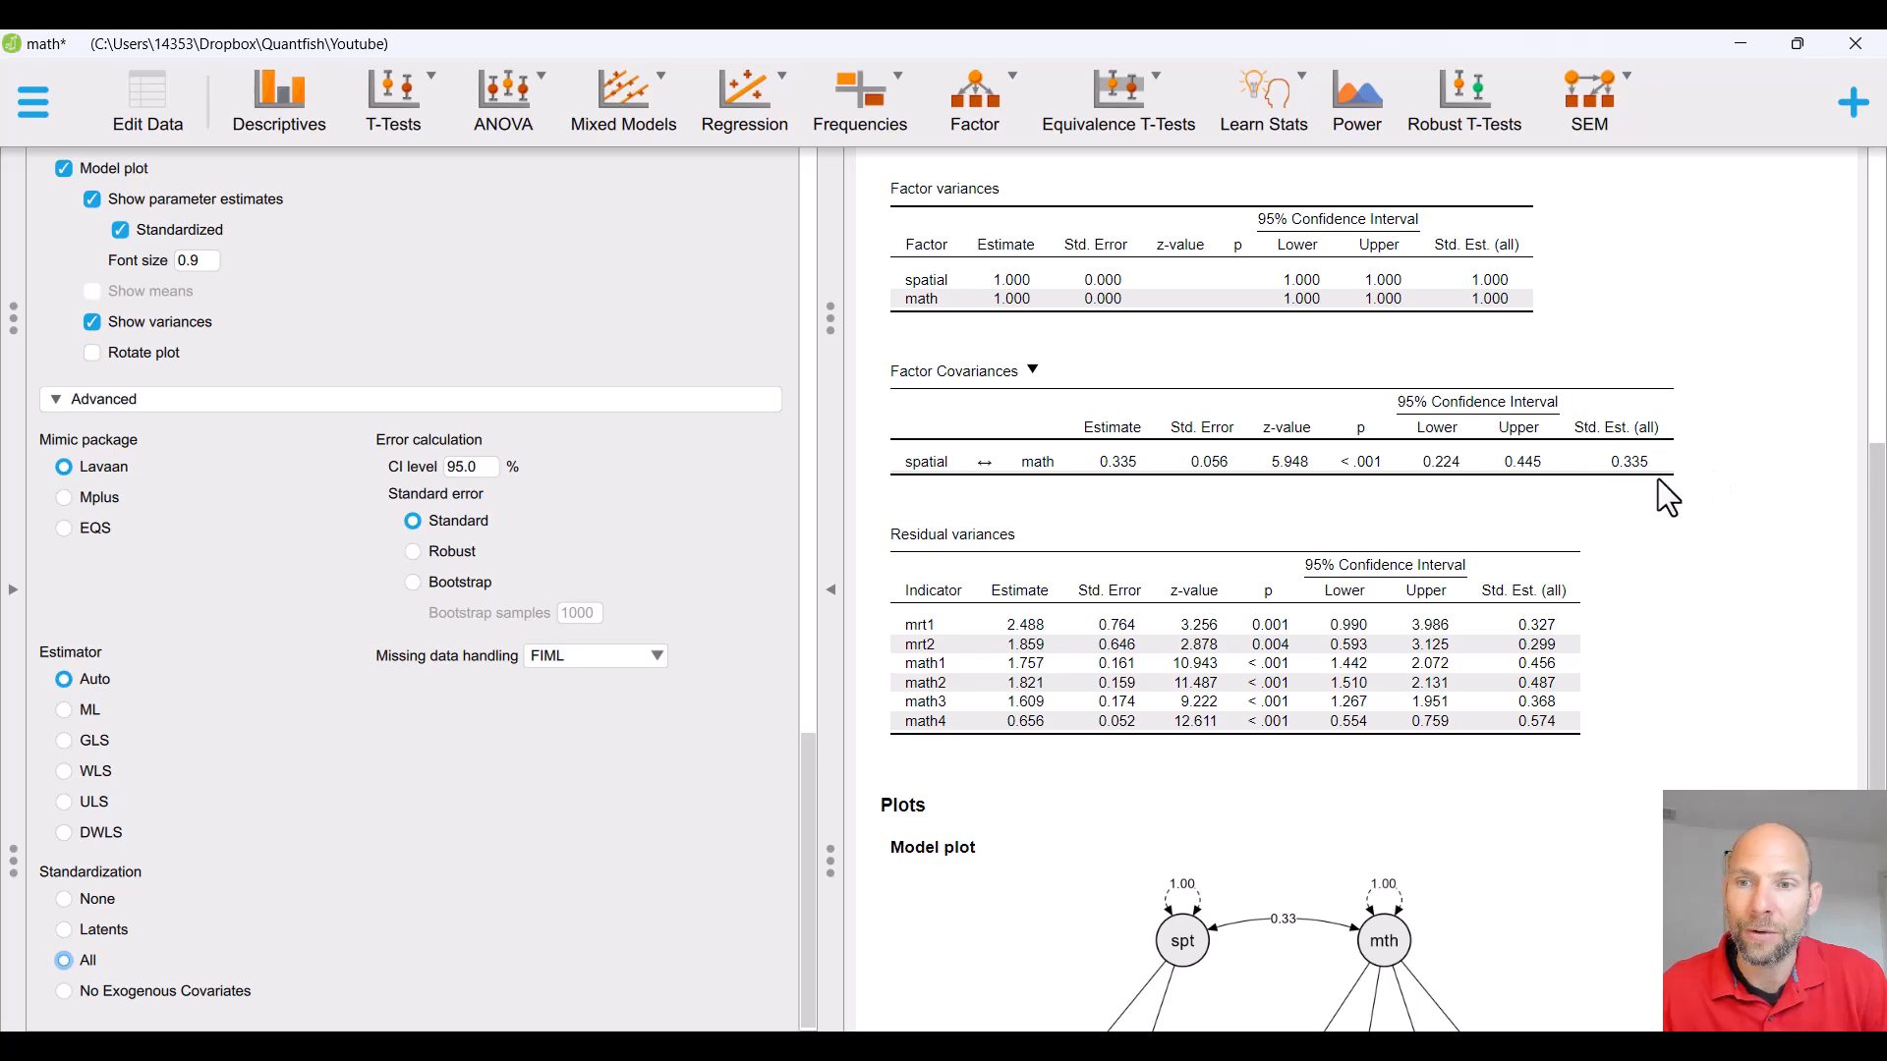
pyautogui.scroll(3, 1530, 485)
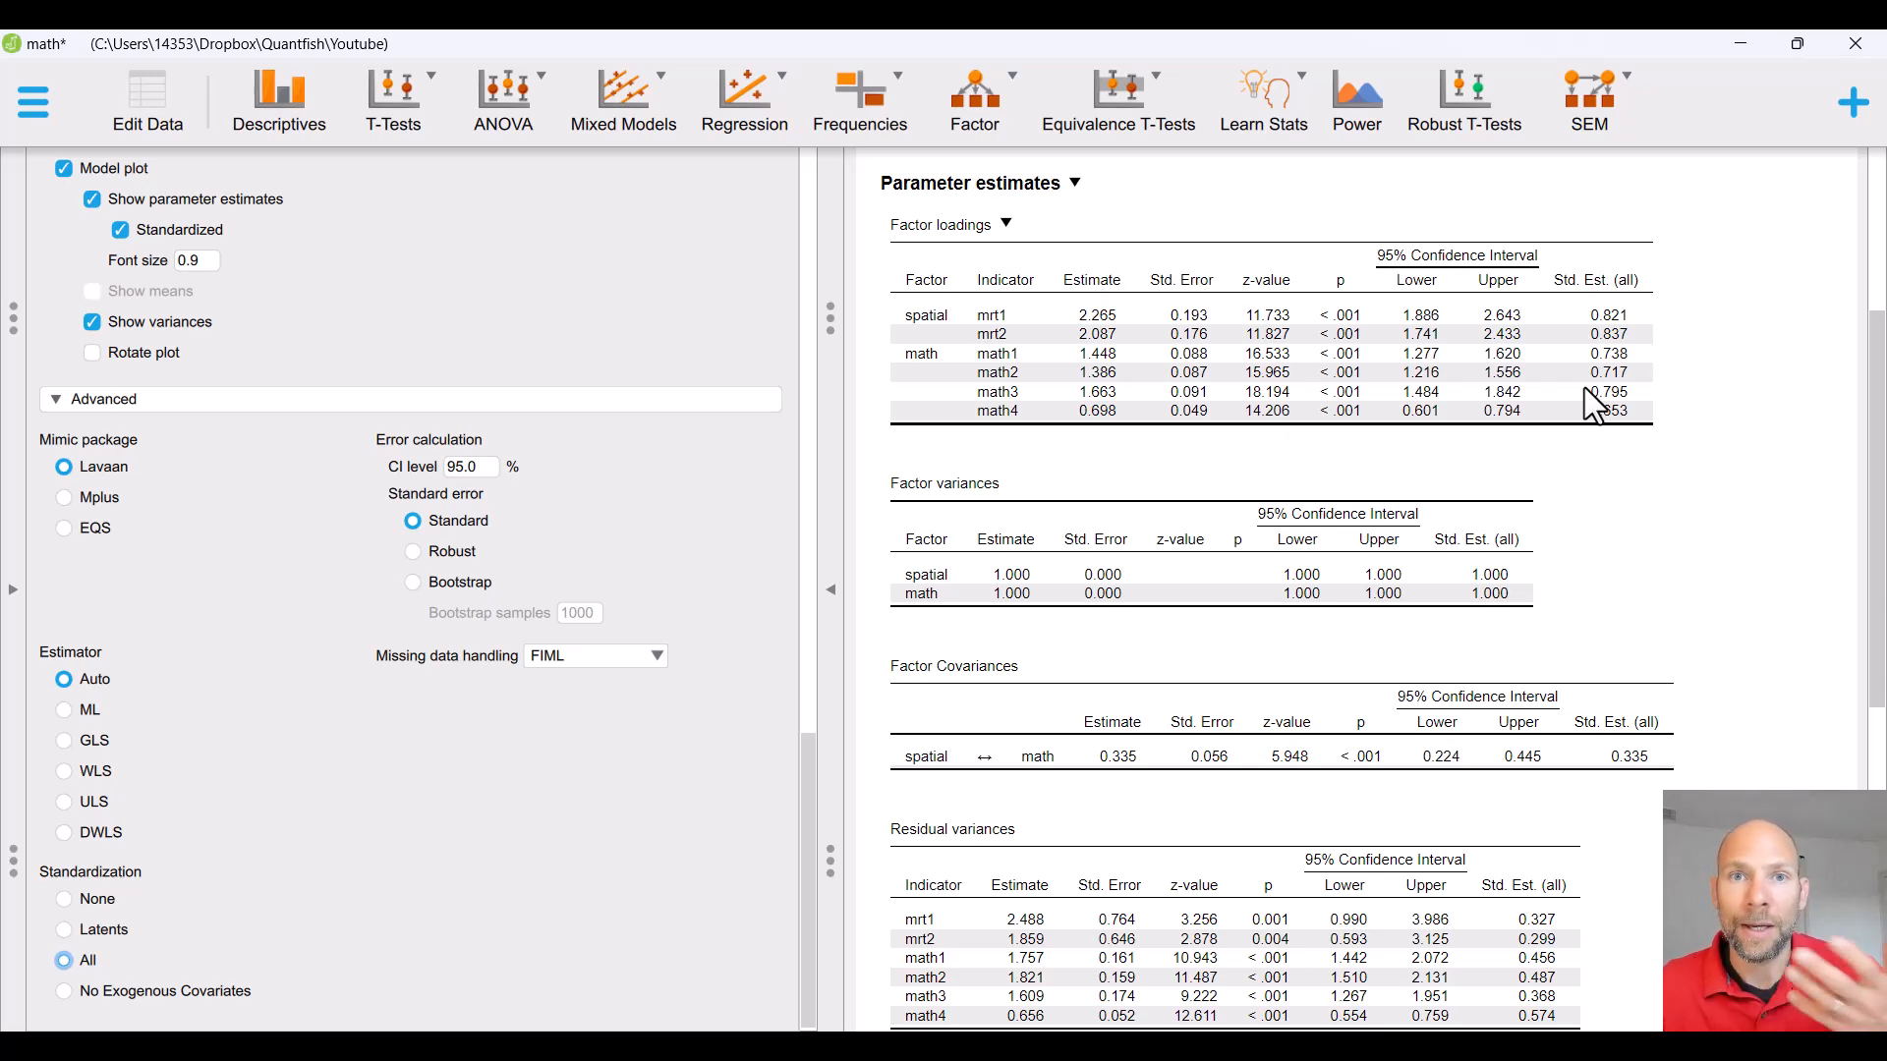
pyautogui.click(1008, 225)
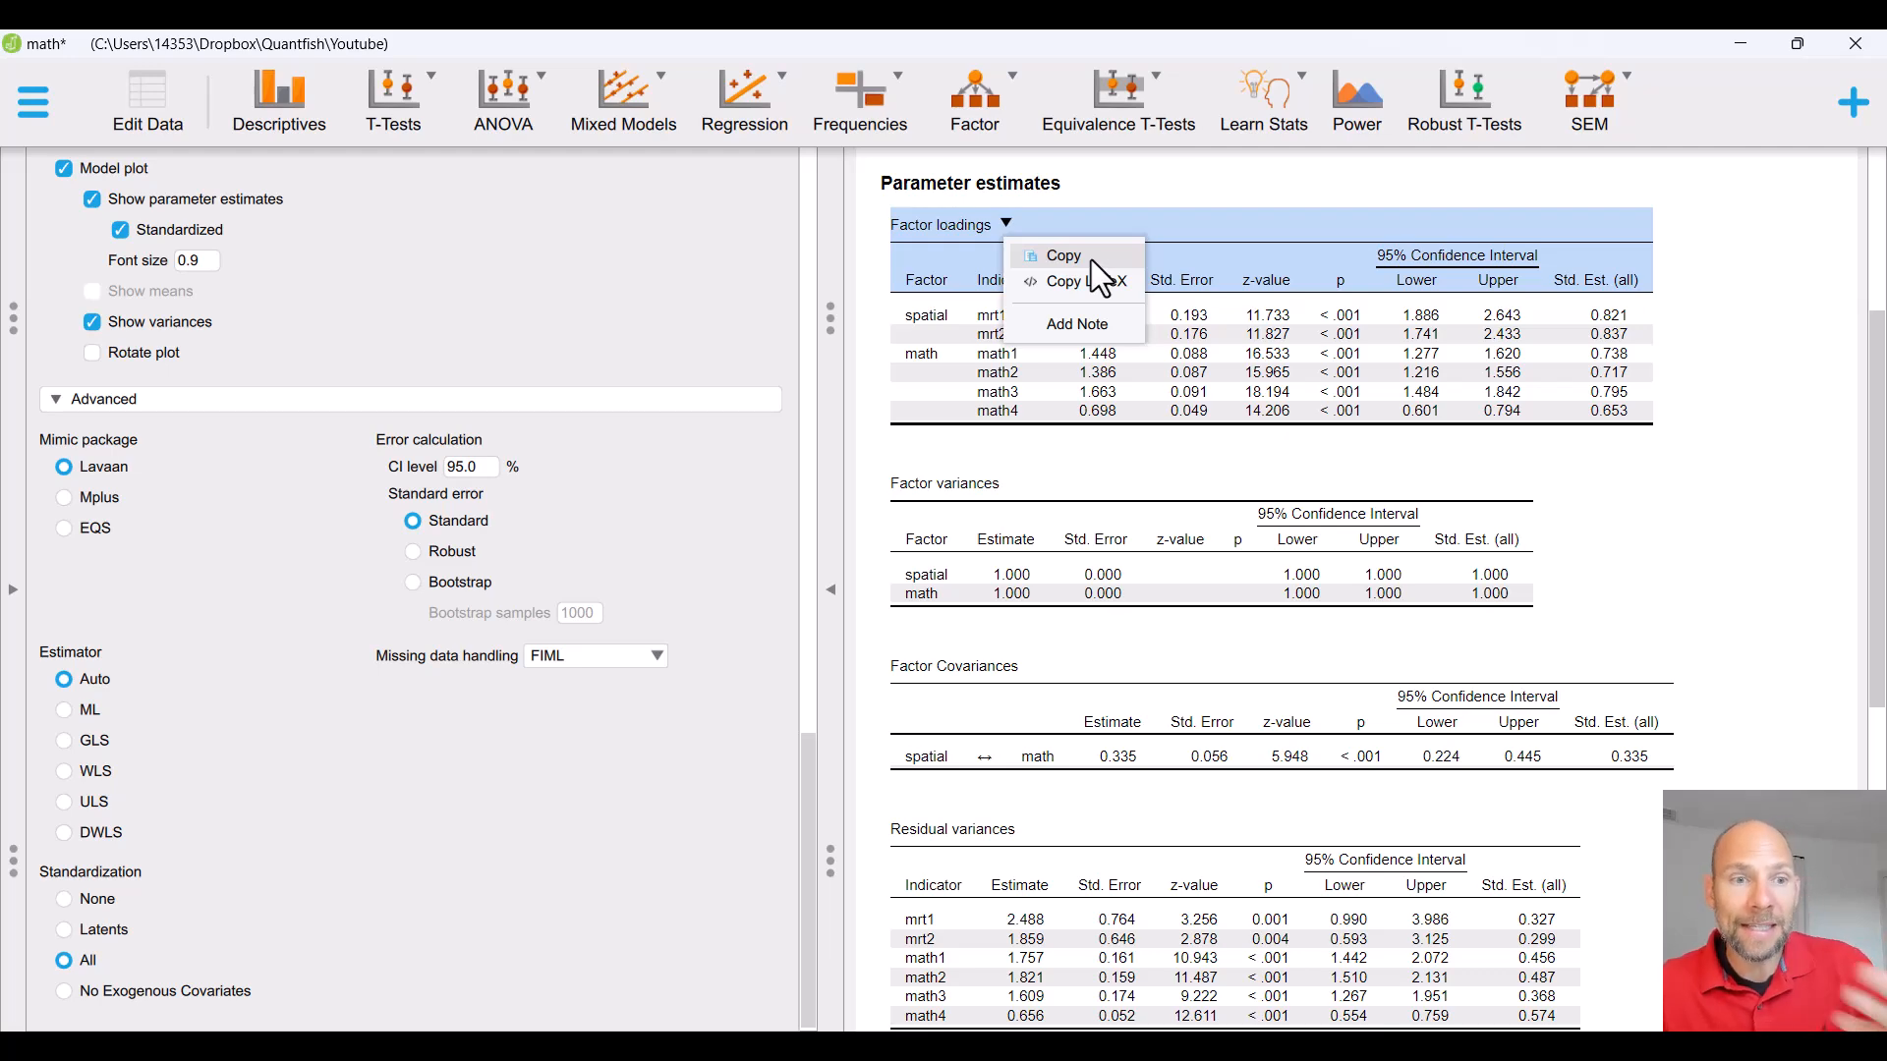
# Add a Latent Growth analysis, collapse the confirmatory factor analysis and show the Latent Growth settings
pyautogui.moveTo(804, 771); pyautogui.dragTo(796, 158)
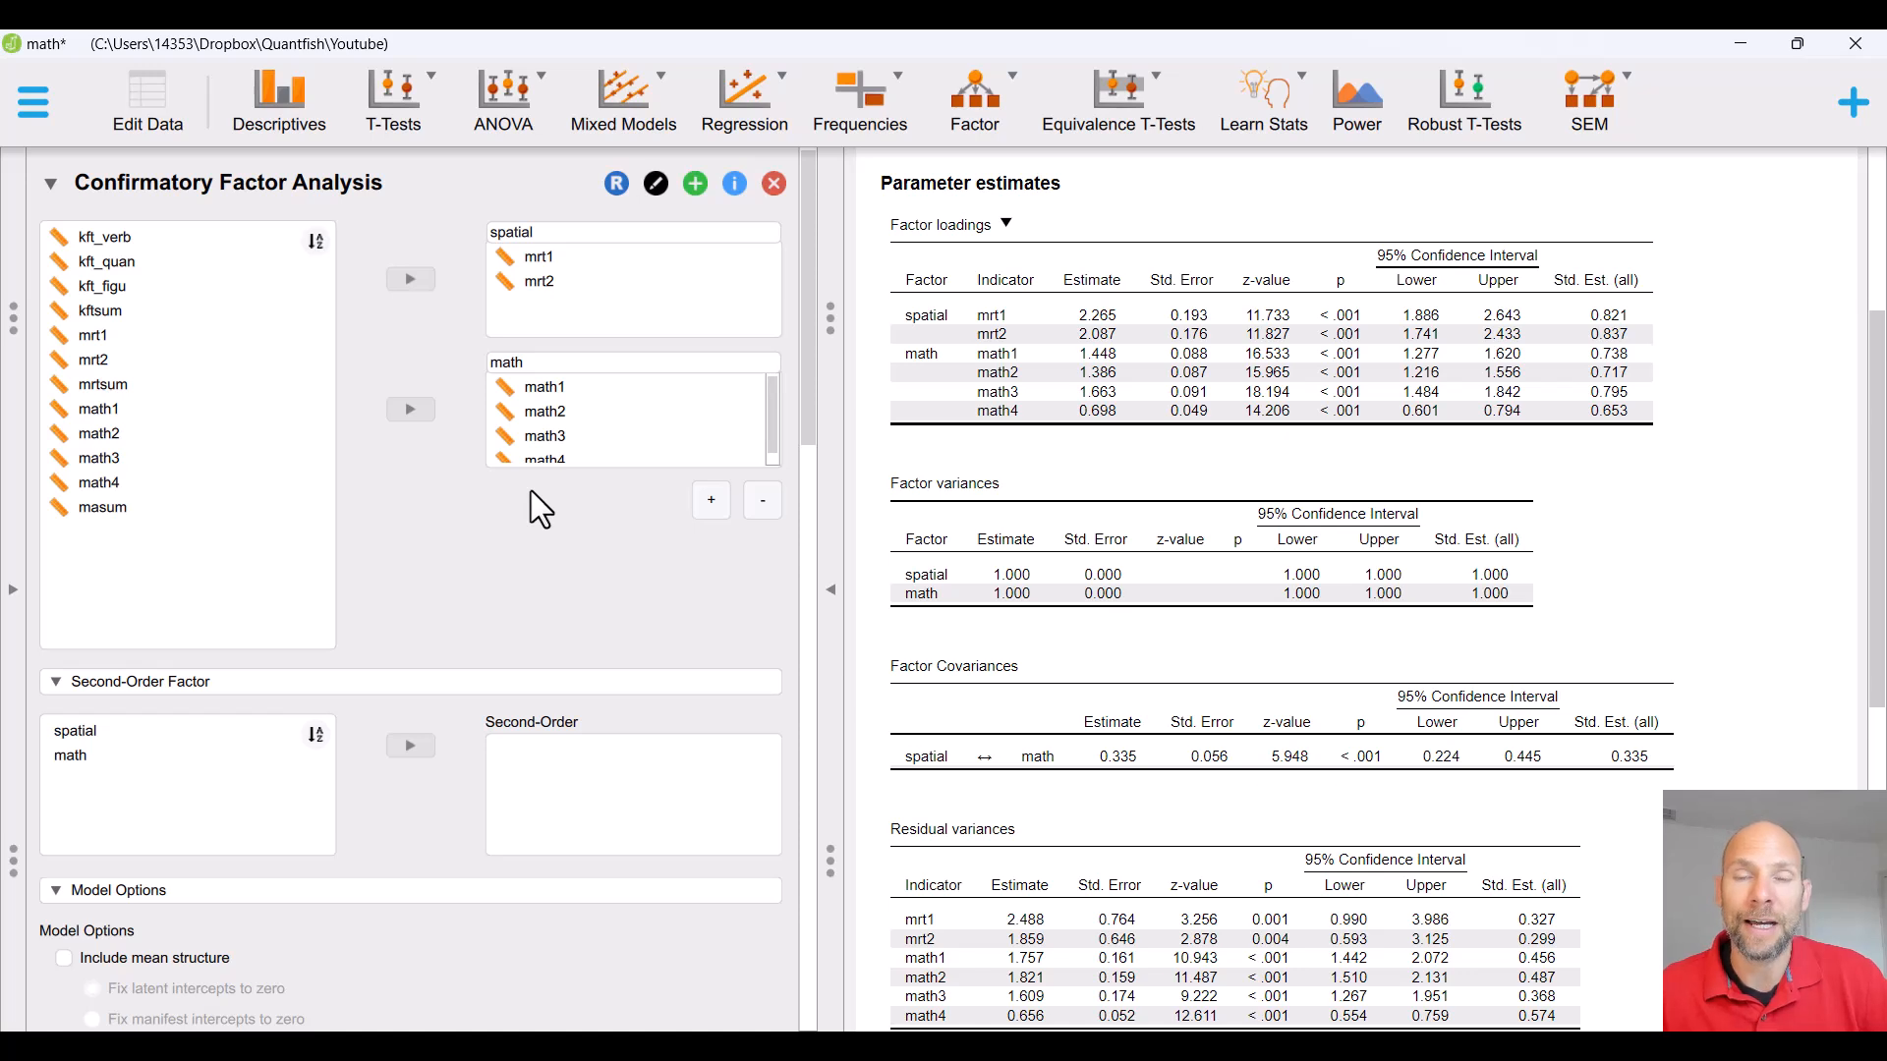
pyautogui.click(1636, 99)
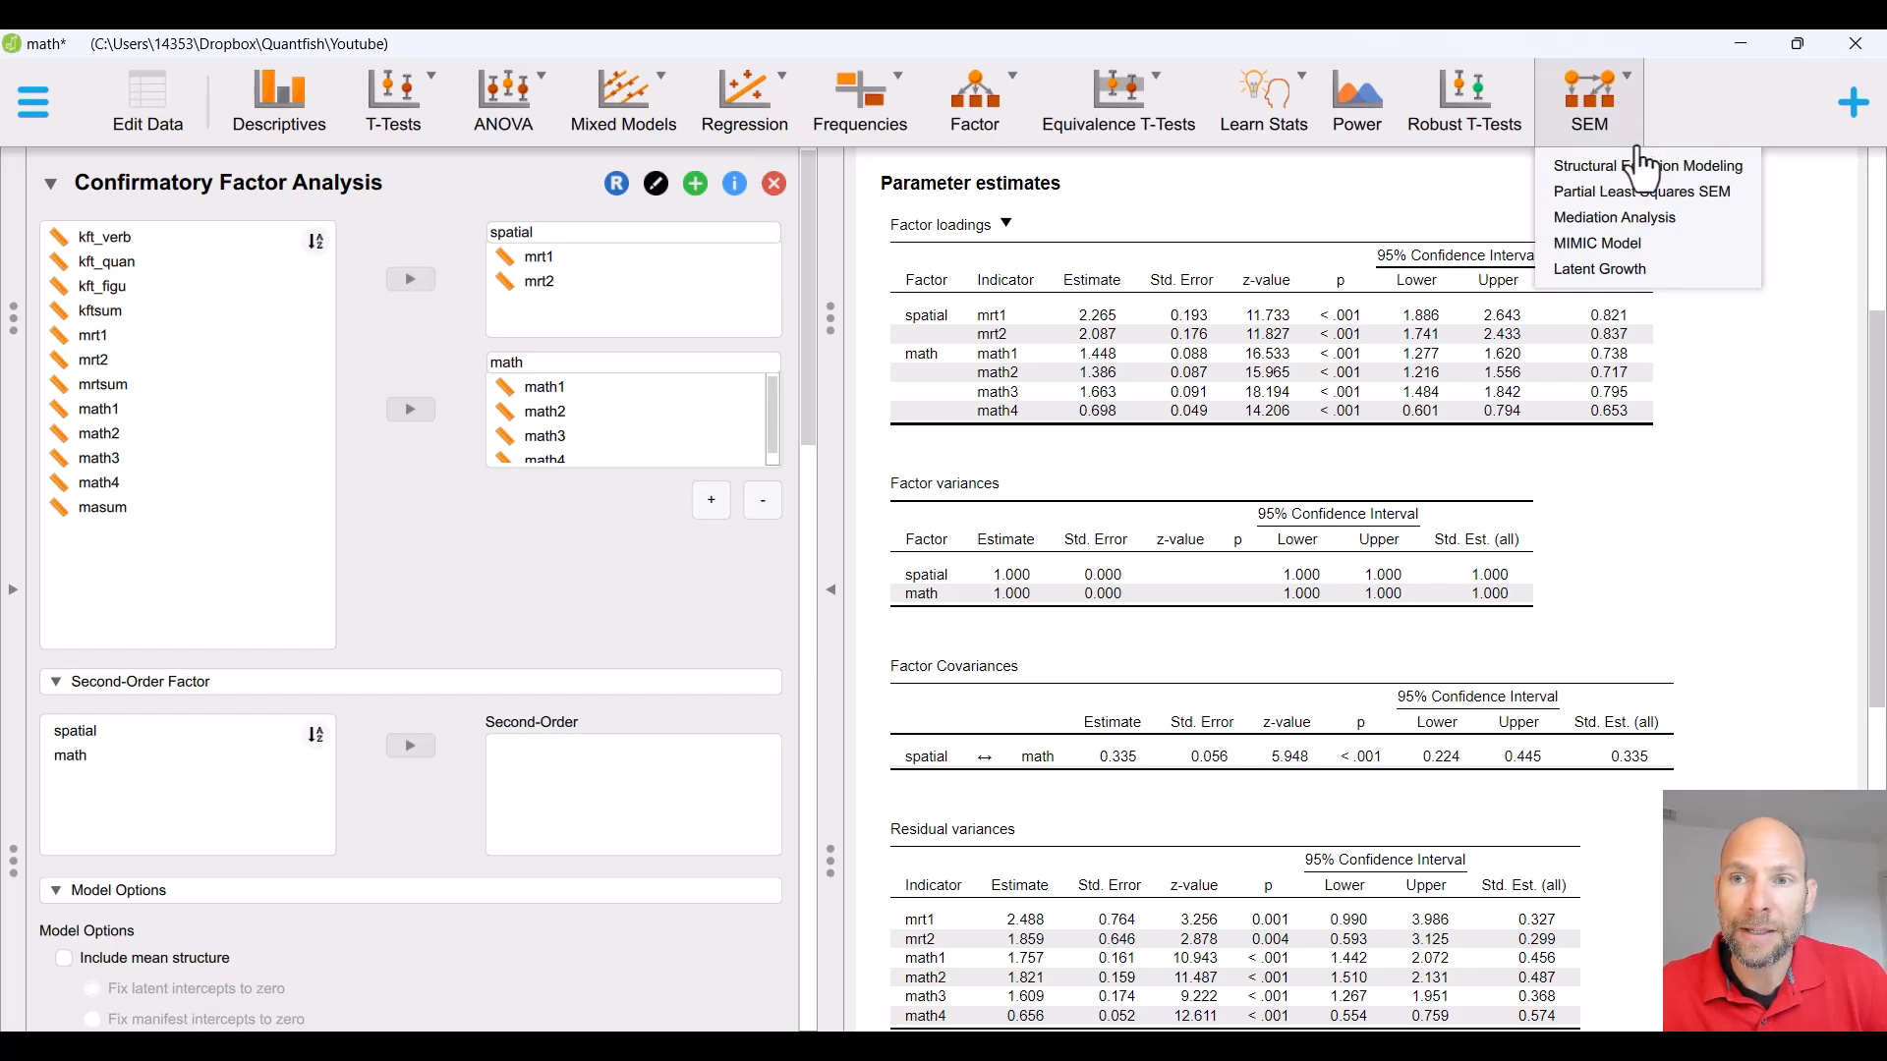
pyautogui.click(1663, 271)
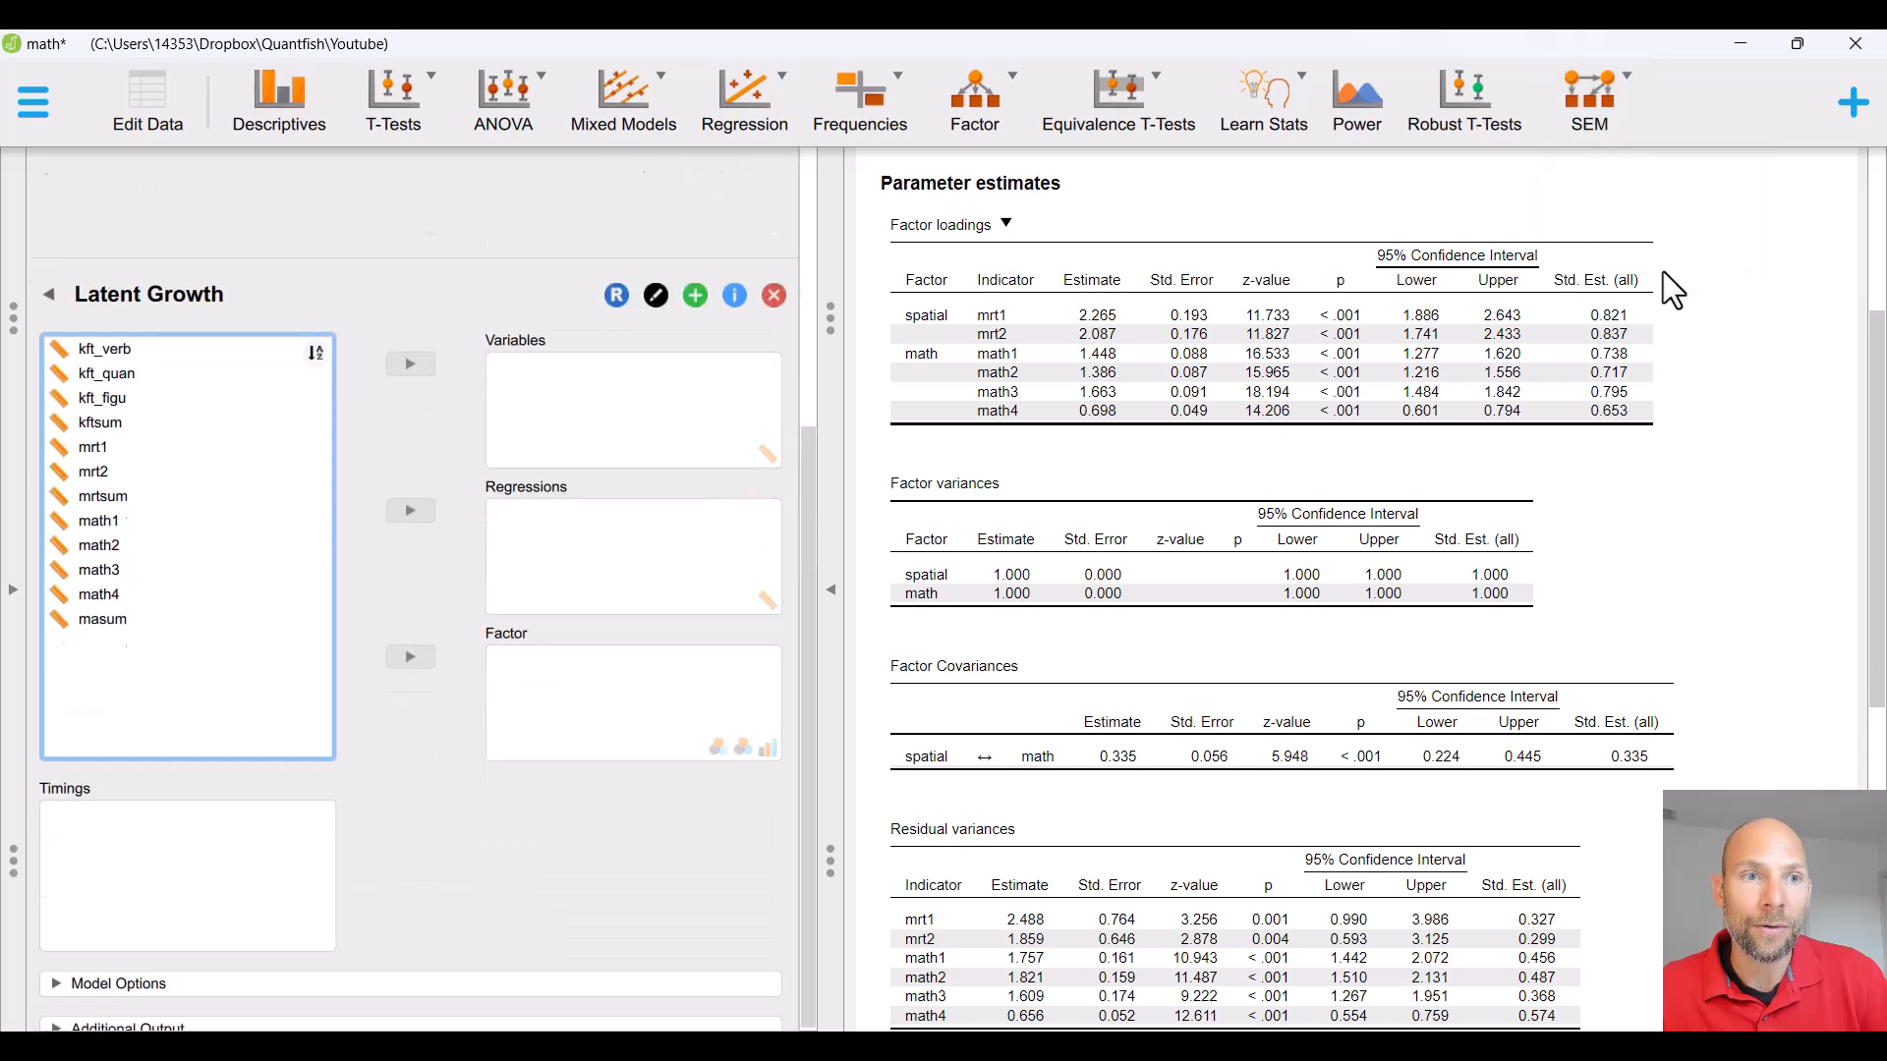
pyautogui.scroll(1, 521, 432)
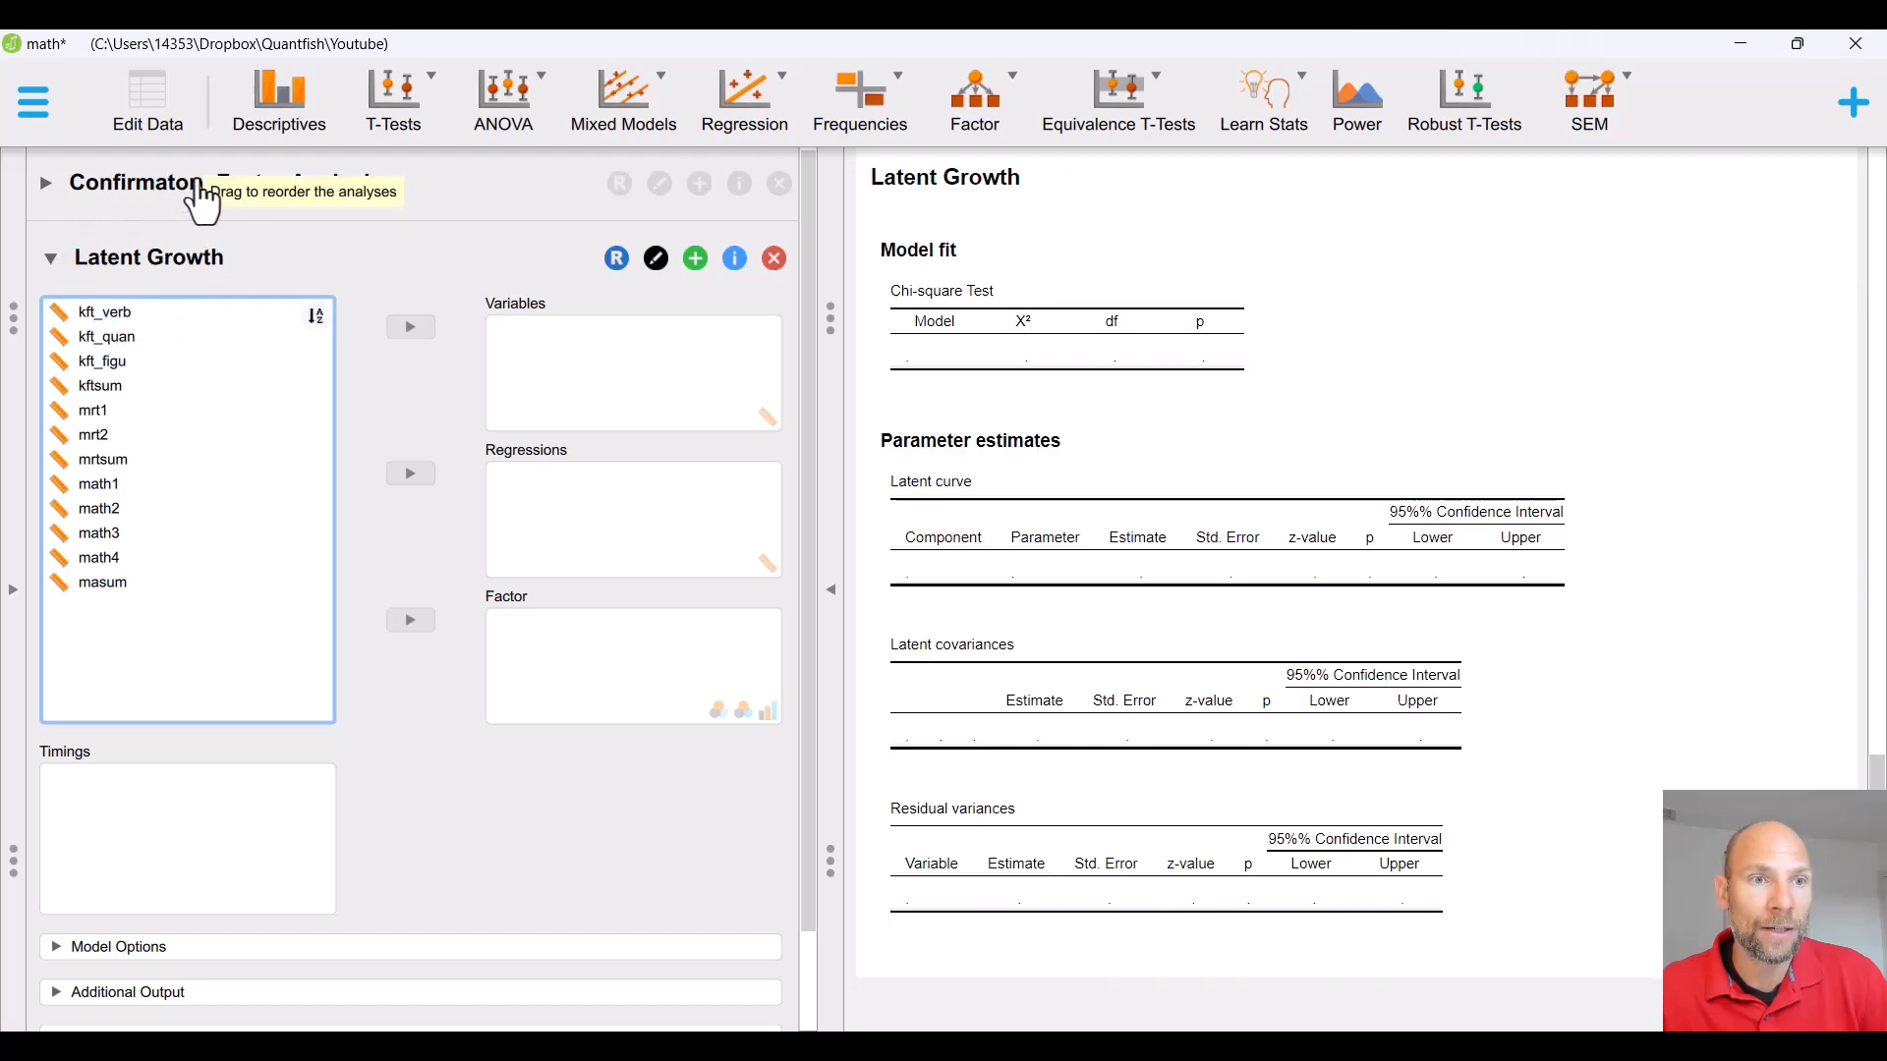
pyautogui.click(167, 187)
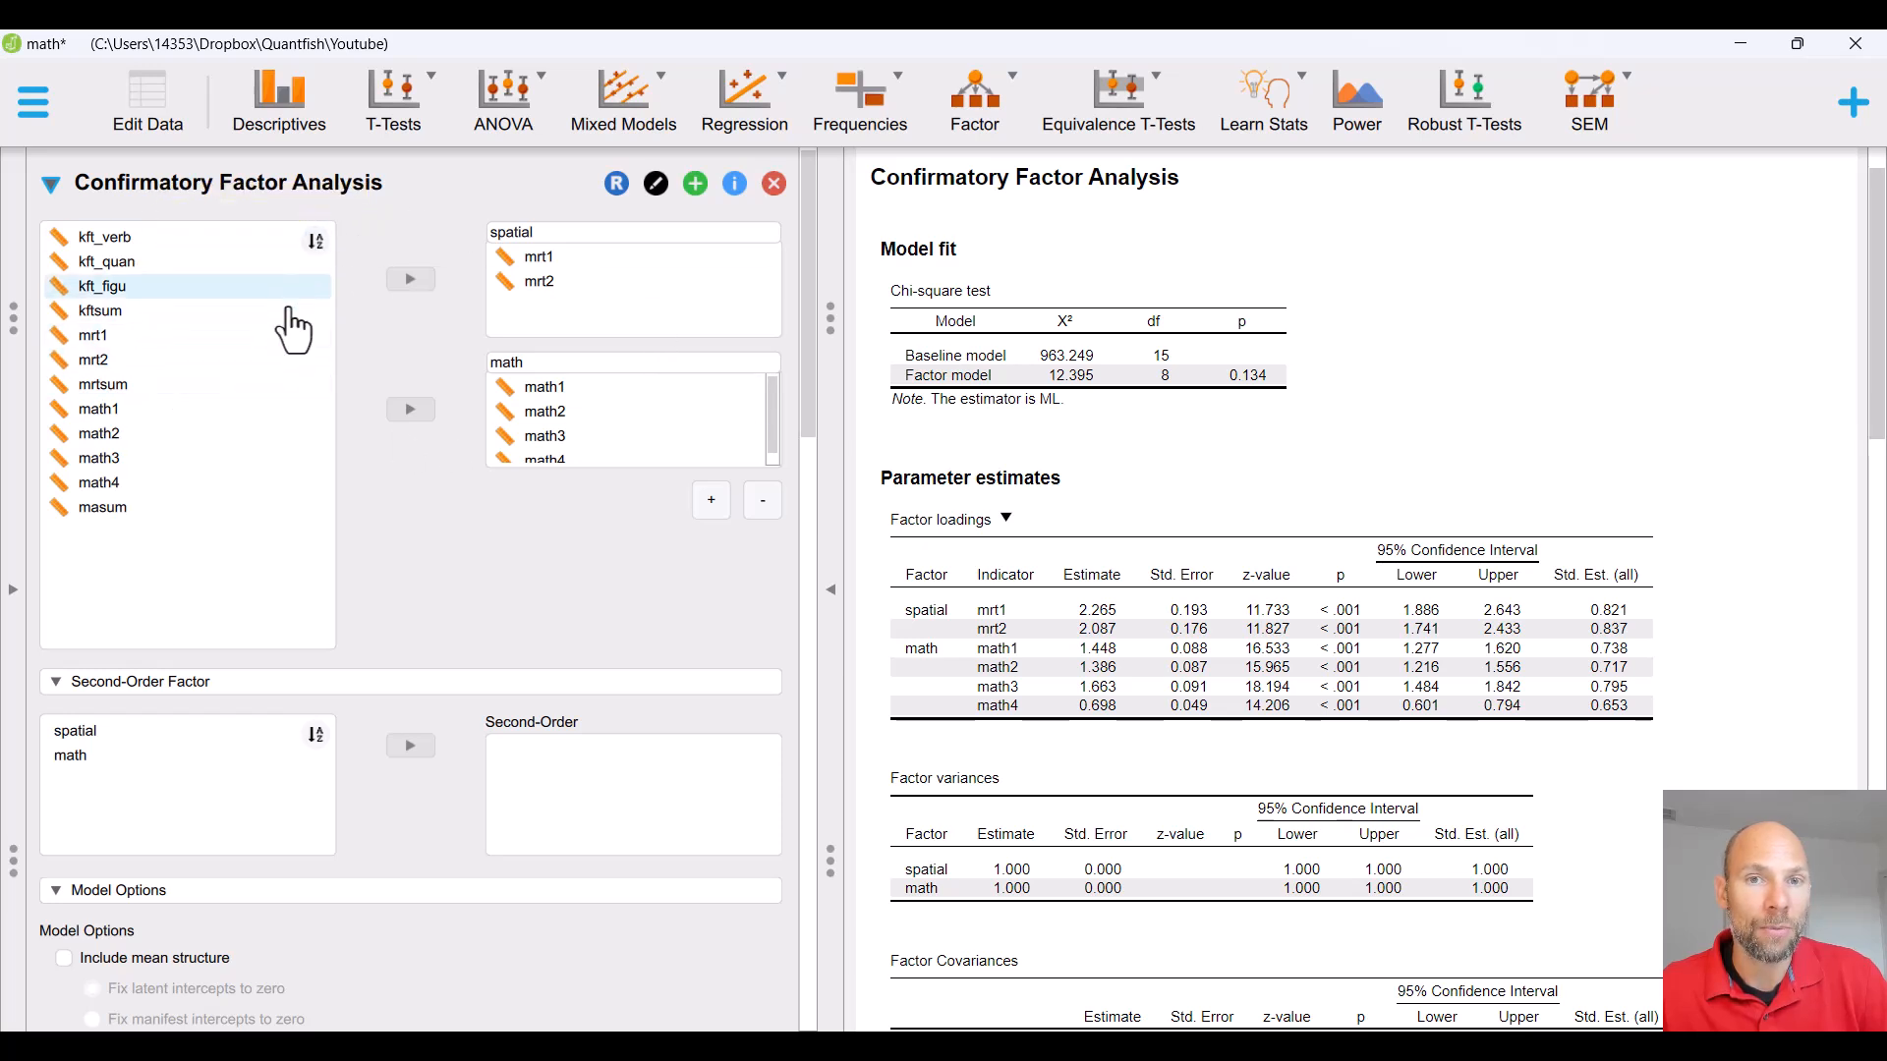
pyautogui.click(51, 188)
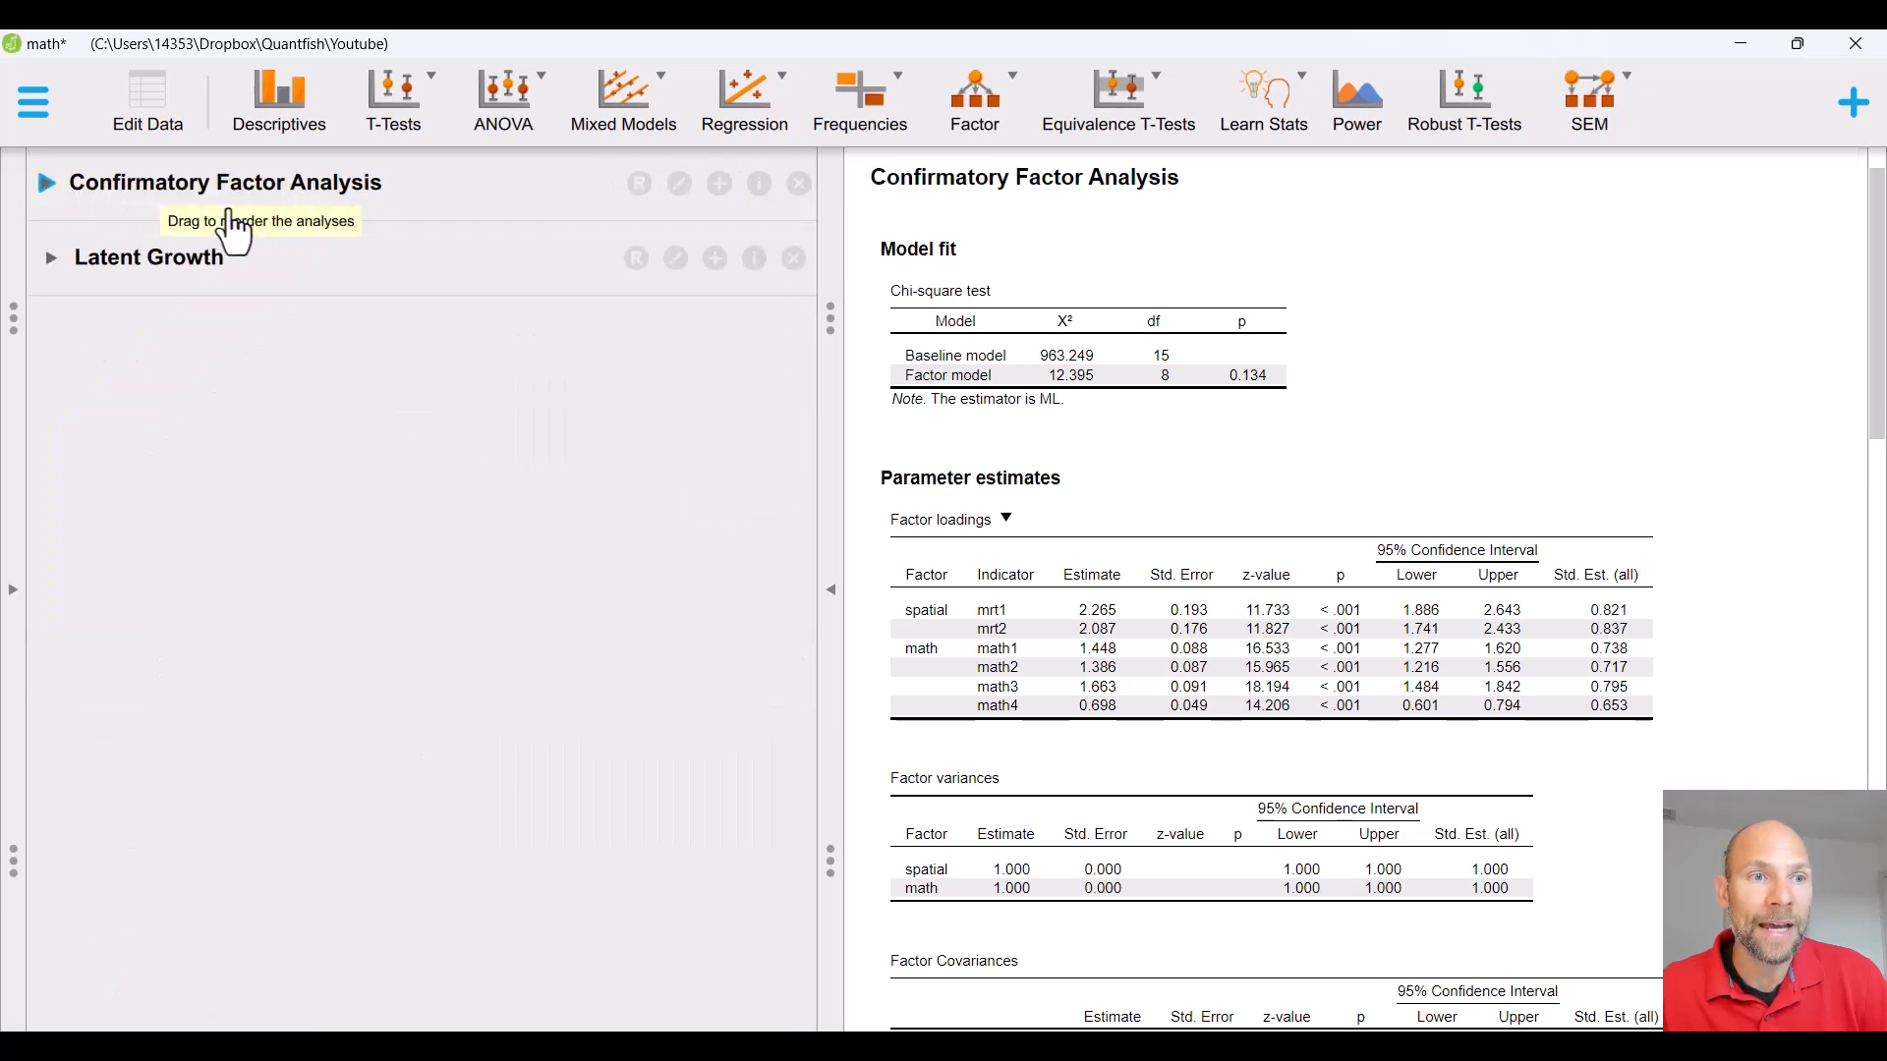
pyautogui.click(169, 258)
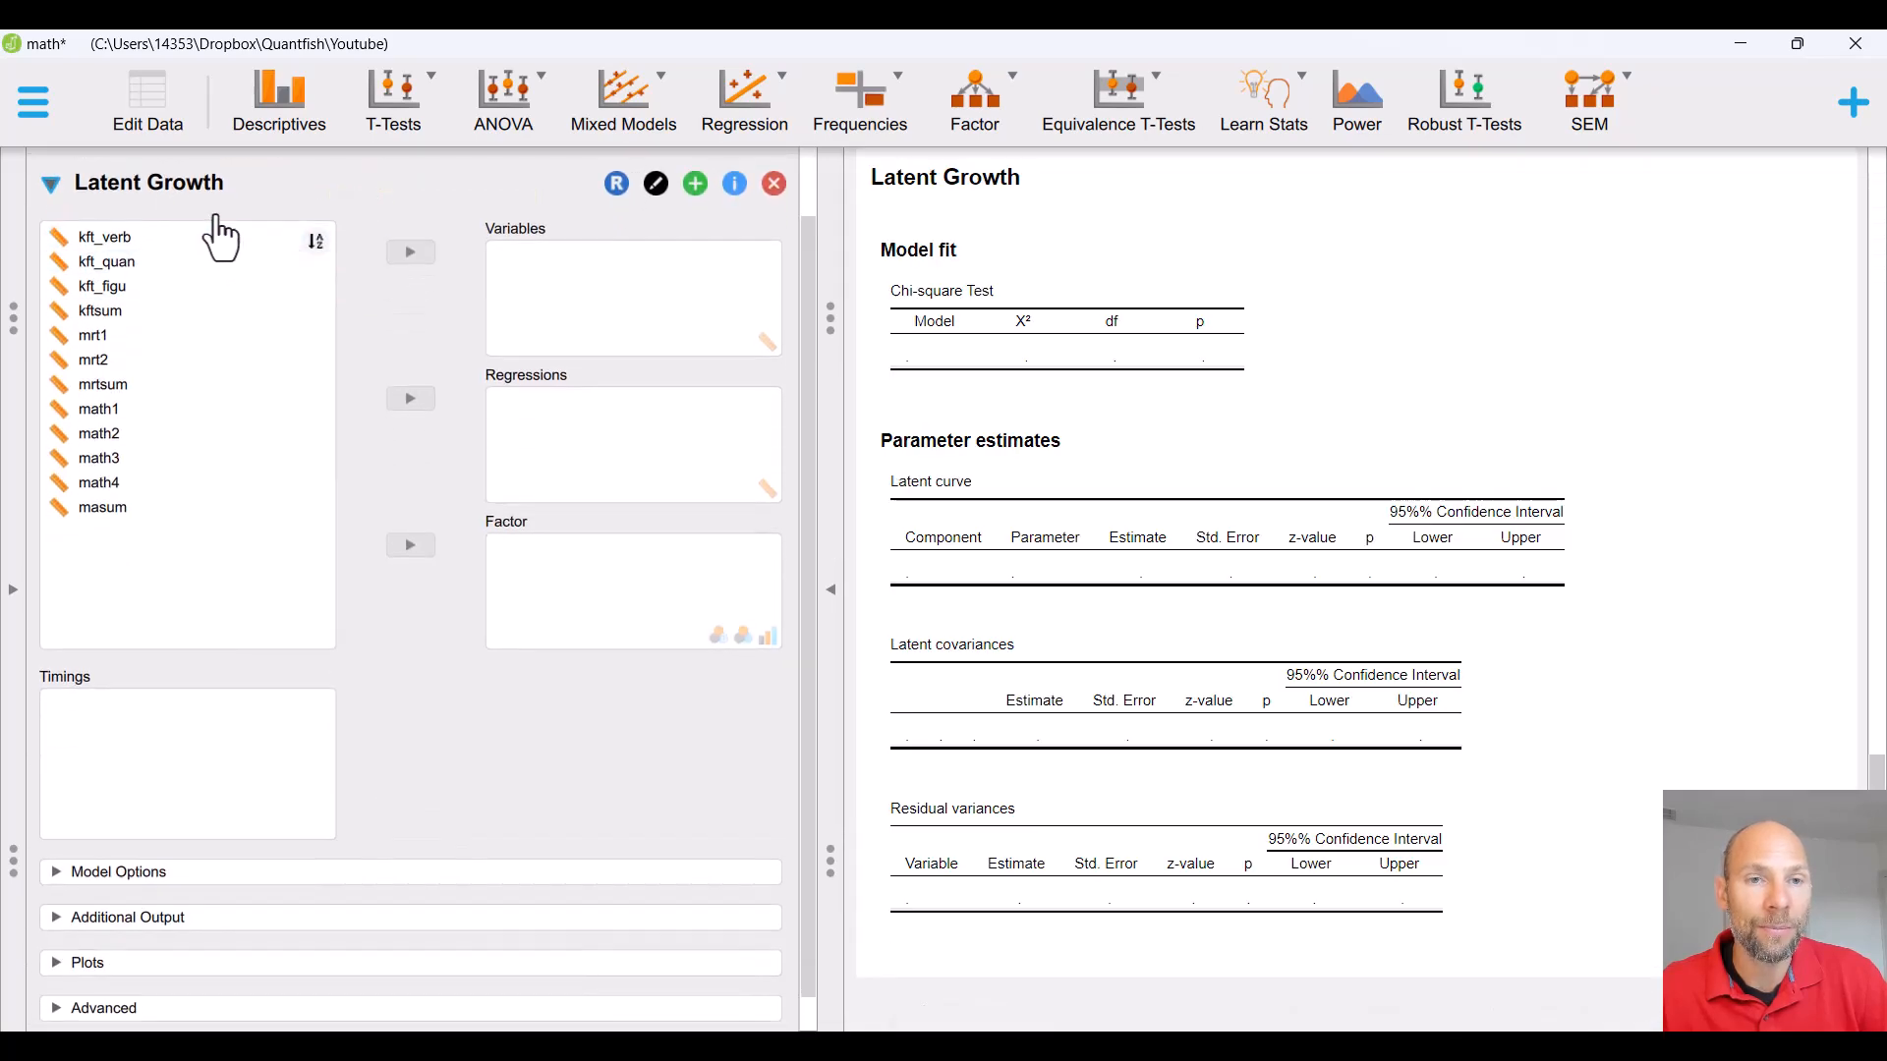
pyautogui.click(120, 413)
pyautogui.moveTo(120, 423); pyautogui.dragTo(127, 491)
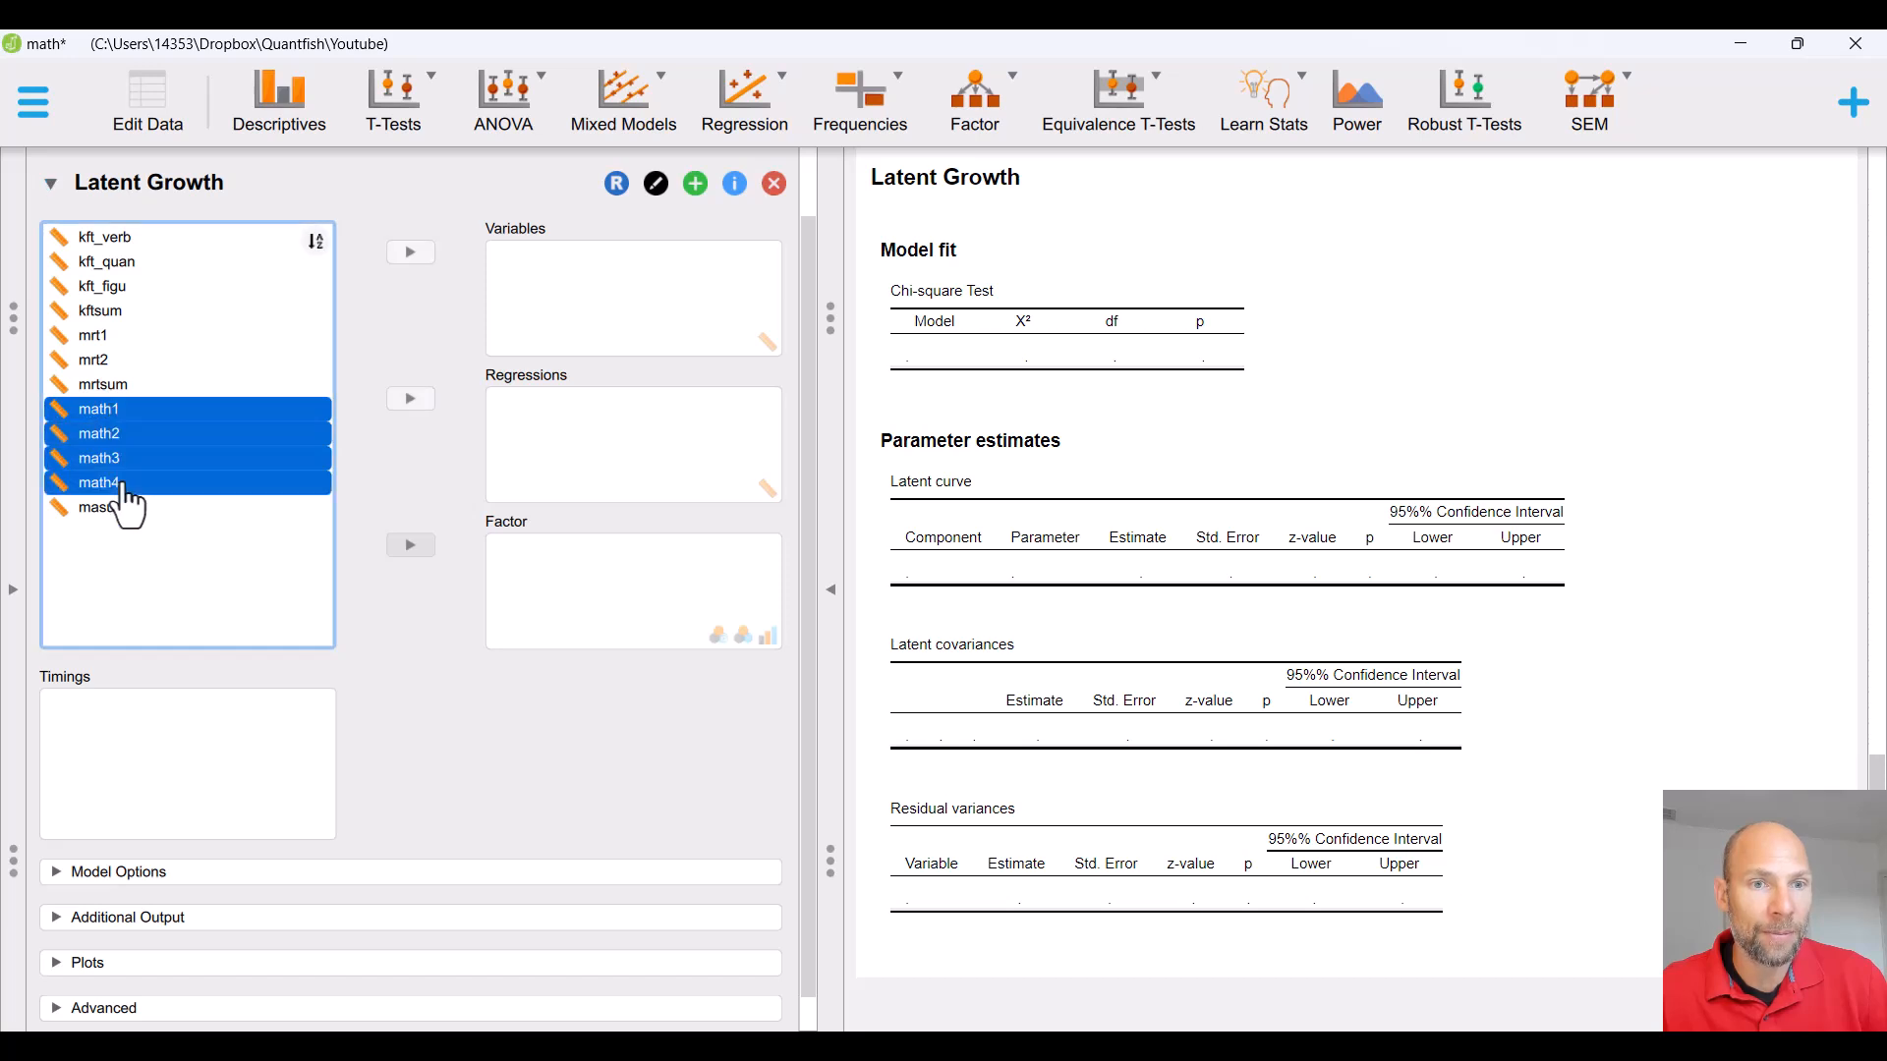
pyautogui.click(410, 399)
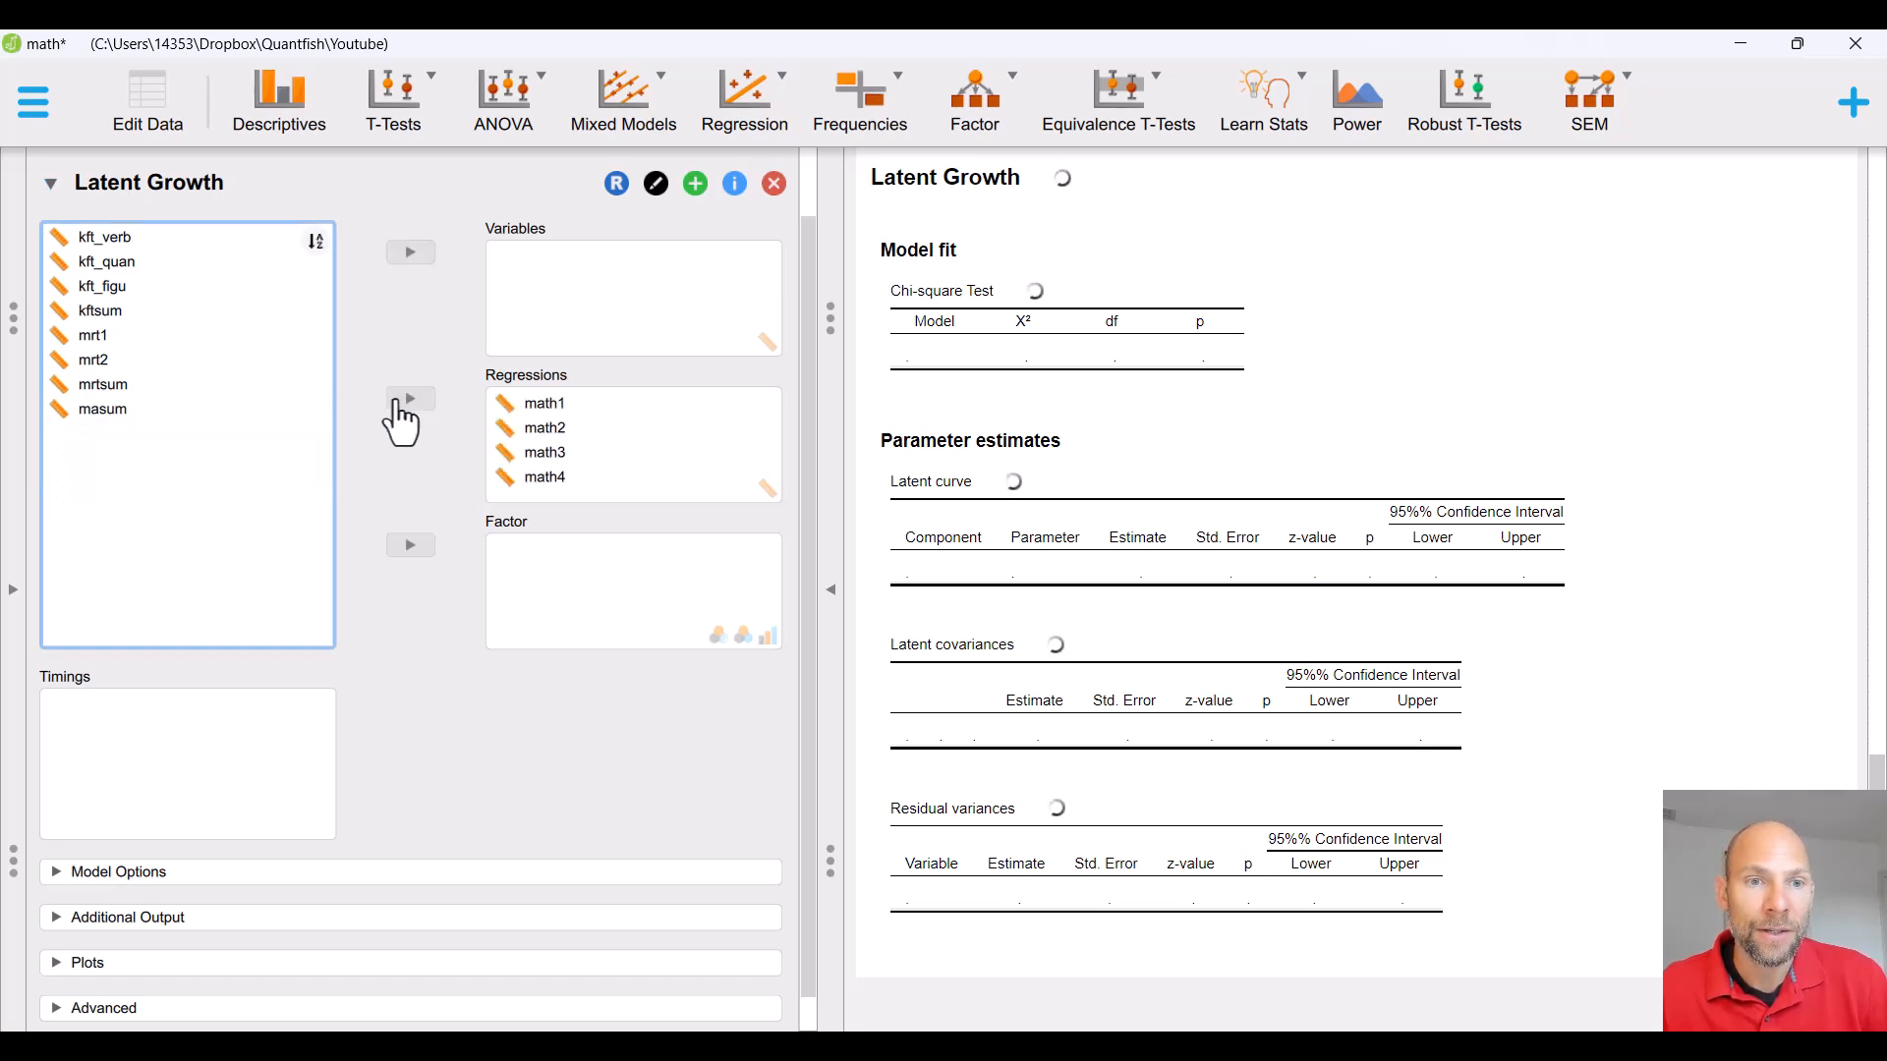
pyautogui.moveTo(522, 411); pyautogui.dragTo(167, 481)
# Assign math1 to math4 as the growth variables and mrtsum as the regression predictor, and review the growth model's estimates
pyautogui.moveTo(135, 417); pyautogui.dragTo(128, 496)
pyautogui.click(411, 252)
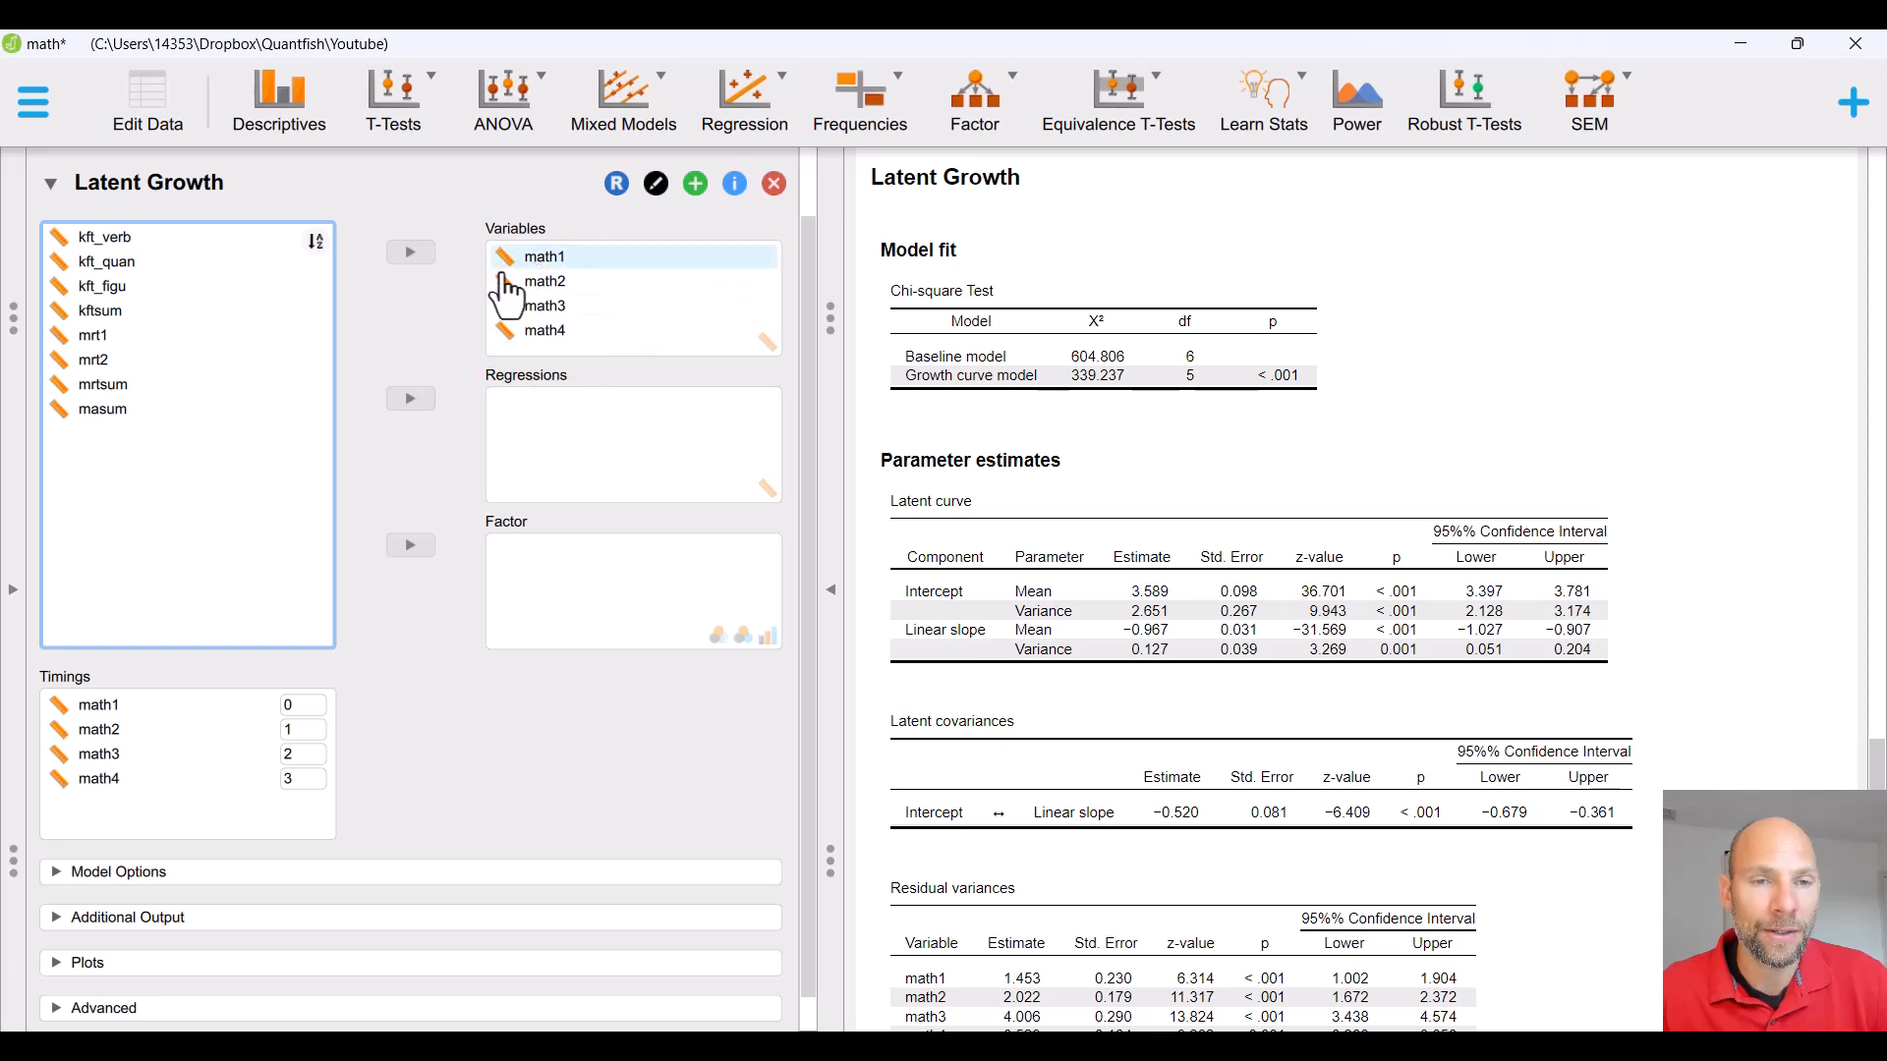
pyautogui.click(95, 386)
pyautogui.click(411, 400)
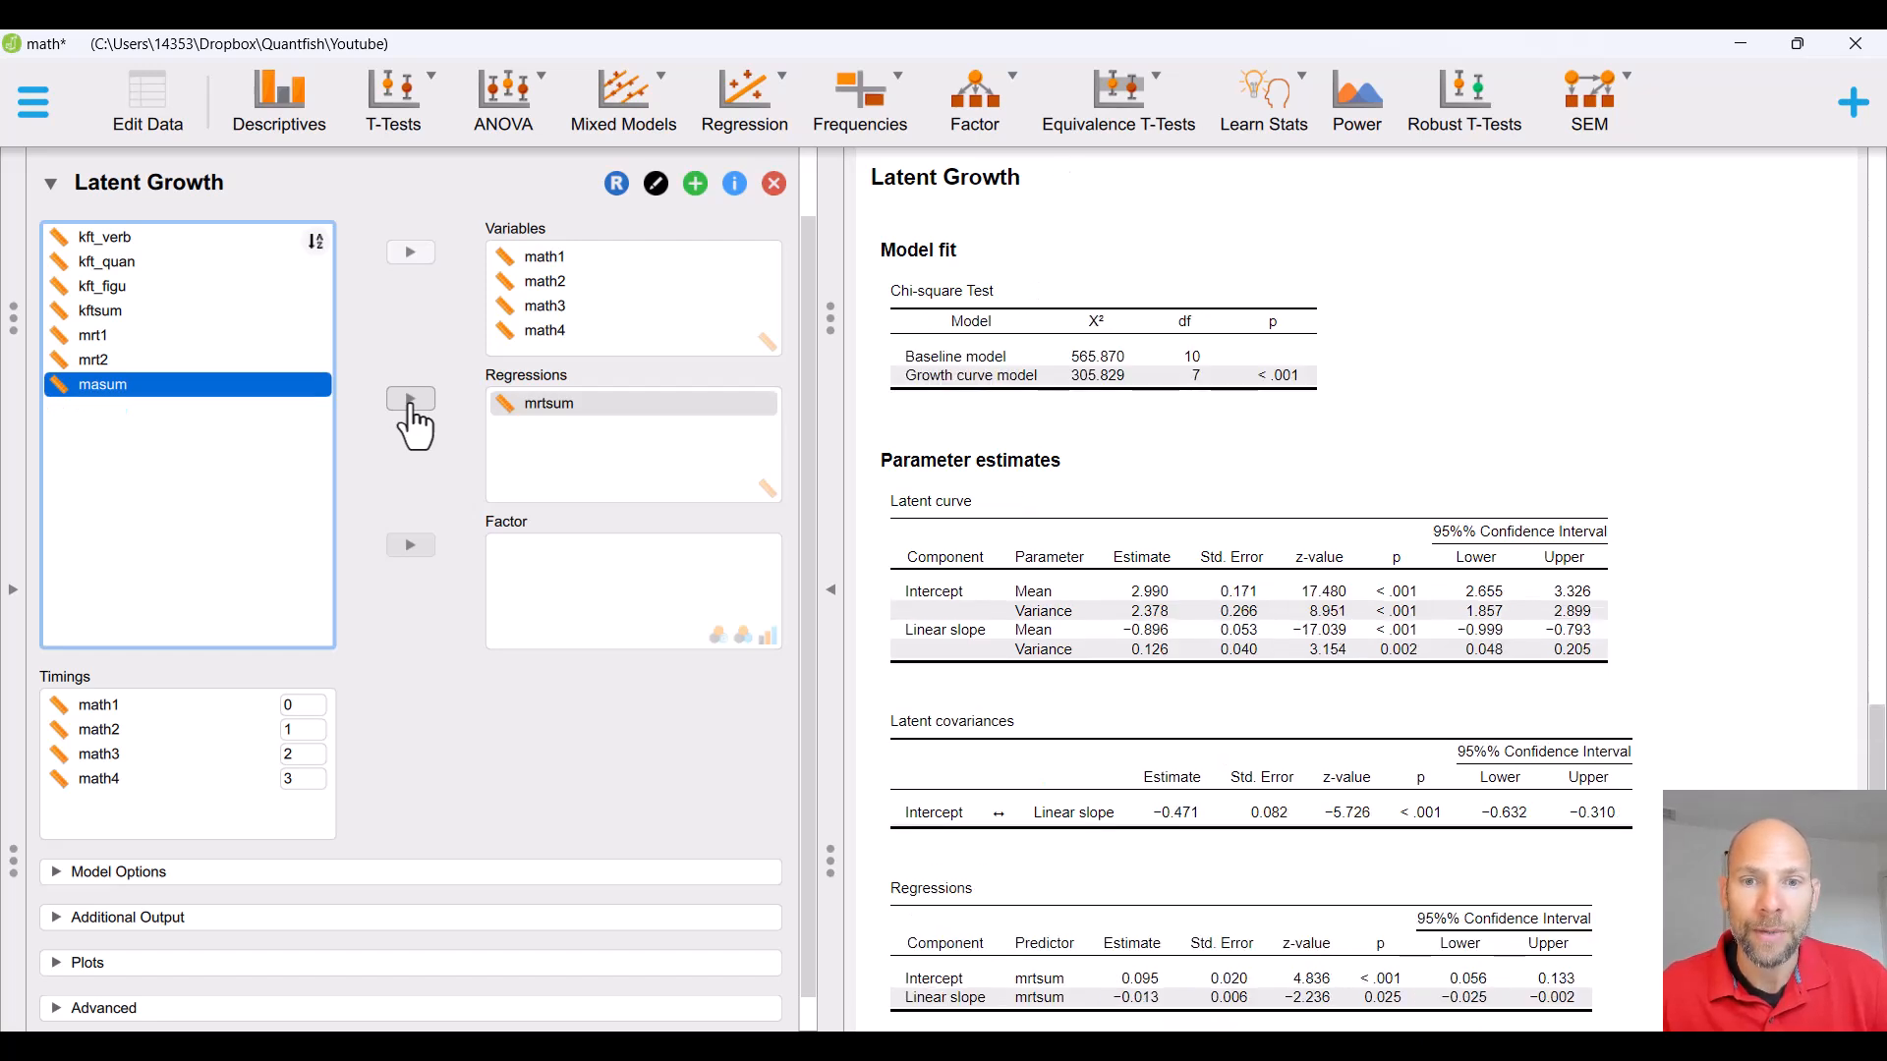
pyautogui.click(1228, 236)
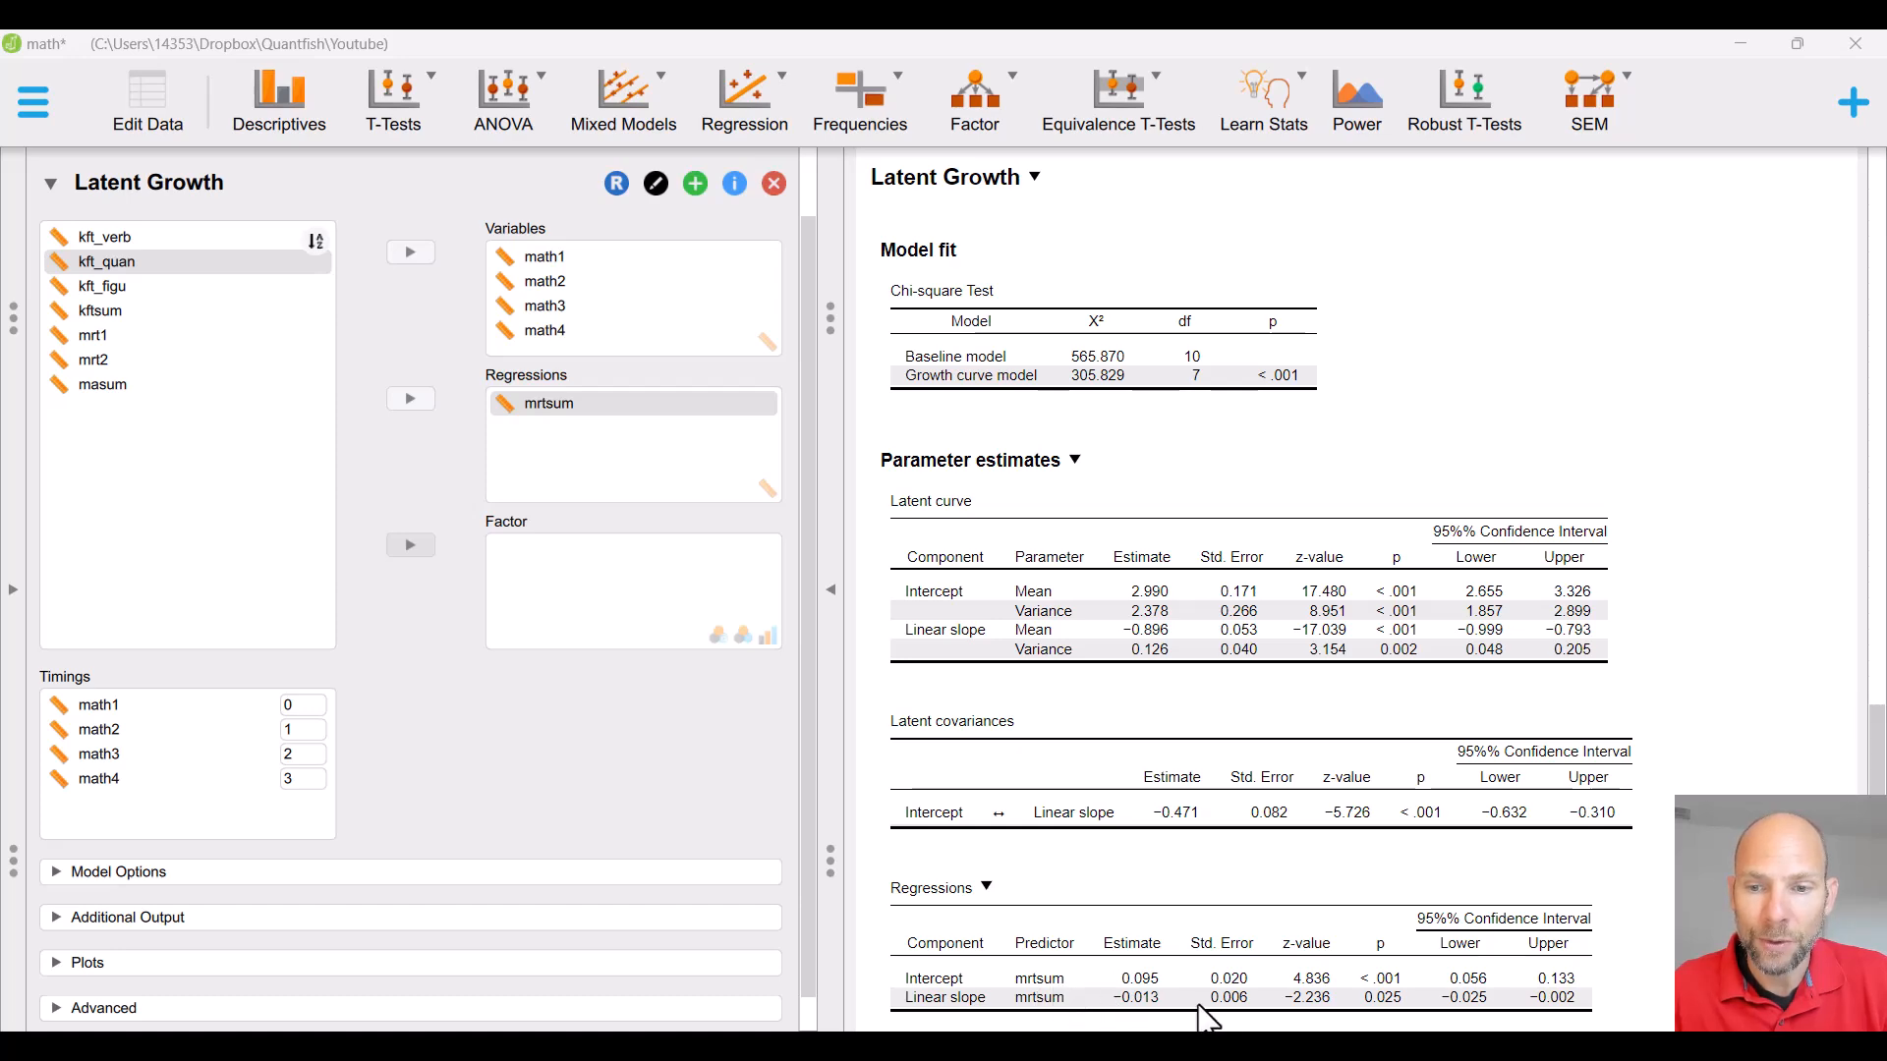
pyautogui.scroll(-3, 1014, 810)
pyautogui.scroll(-3, 1012, 804)
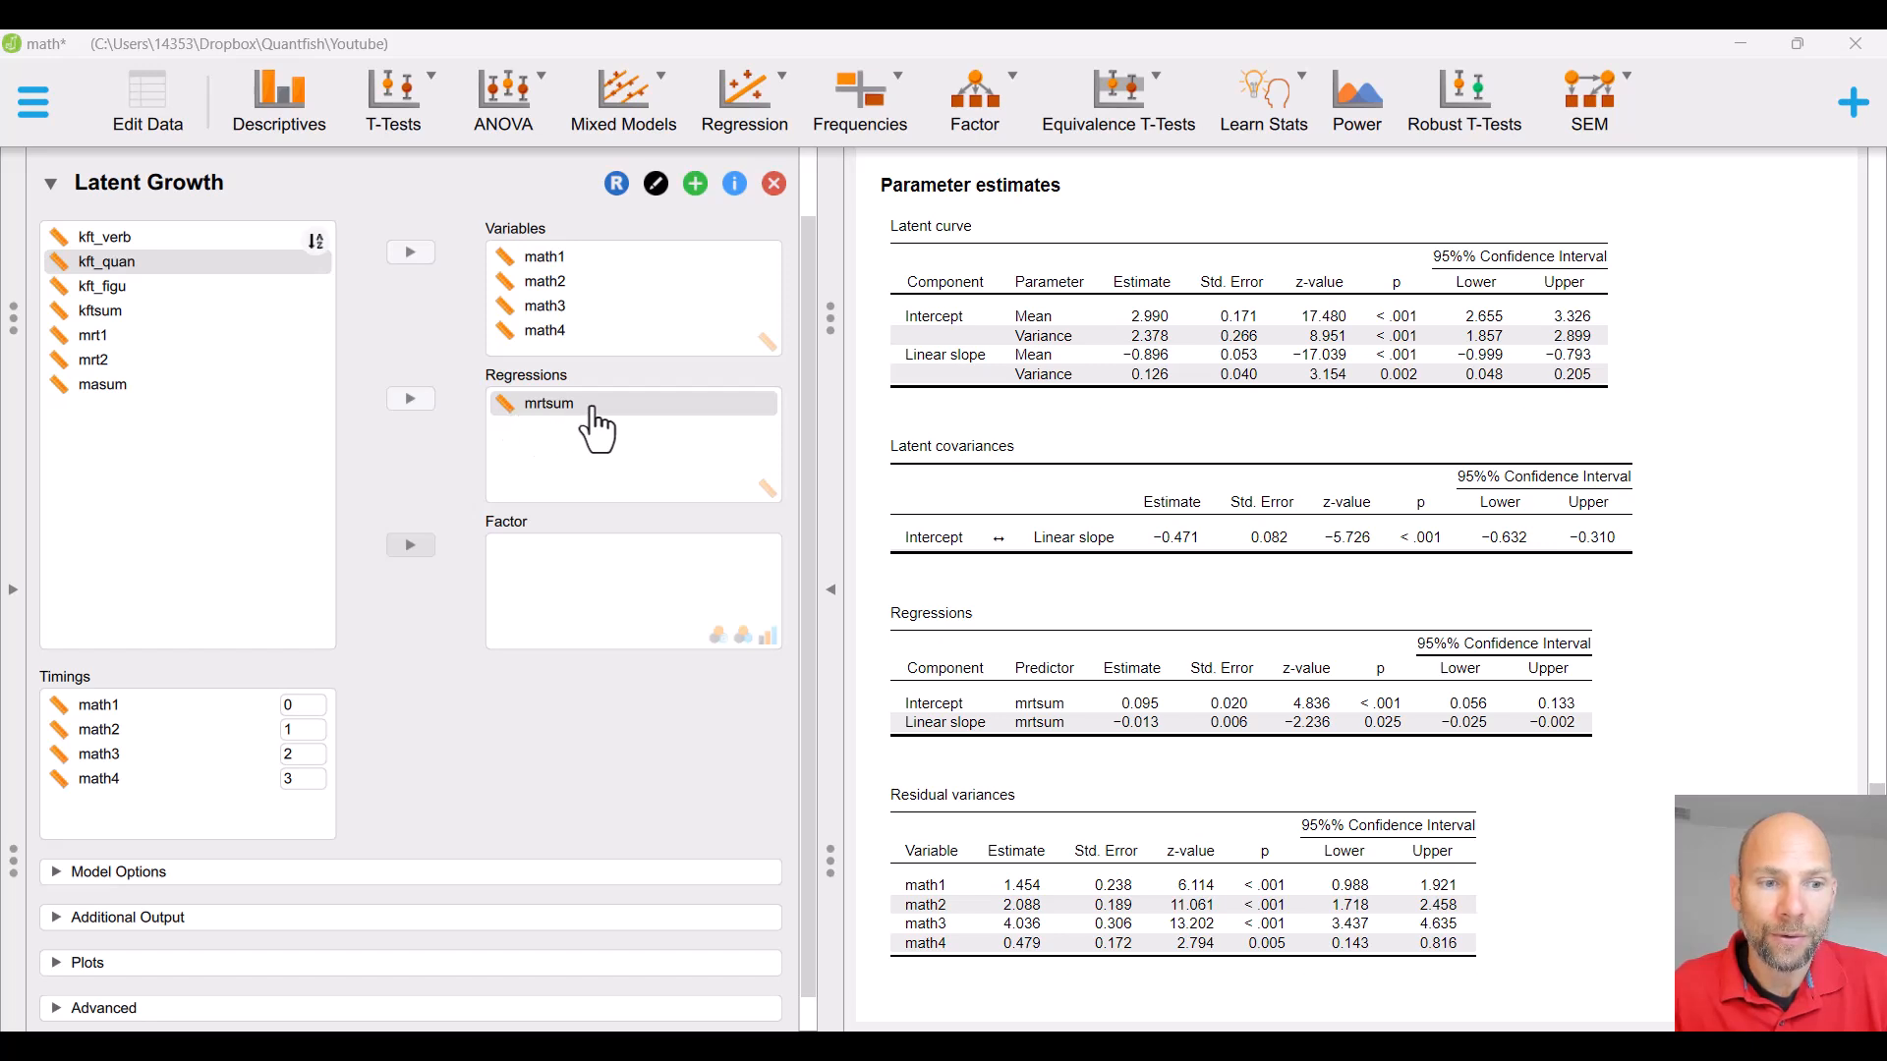
# Review the growth curve shape options and include the lavaan syntax in the Latent Growth output
pyautogui.scroll(-1, 286, 830)
pyautogui.click(181, 840)
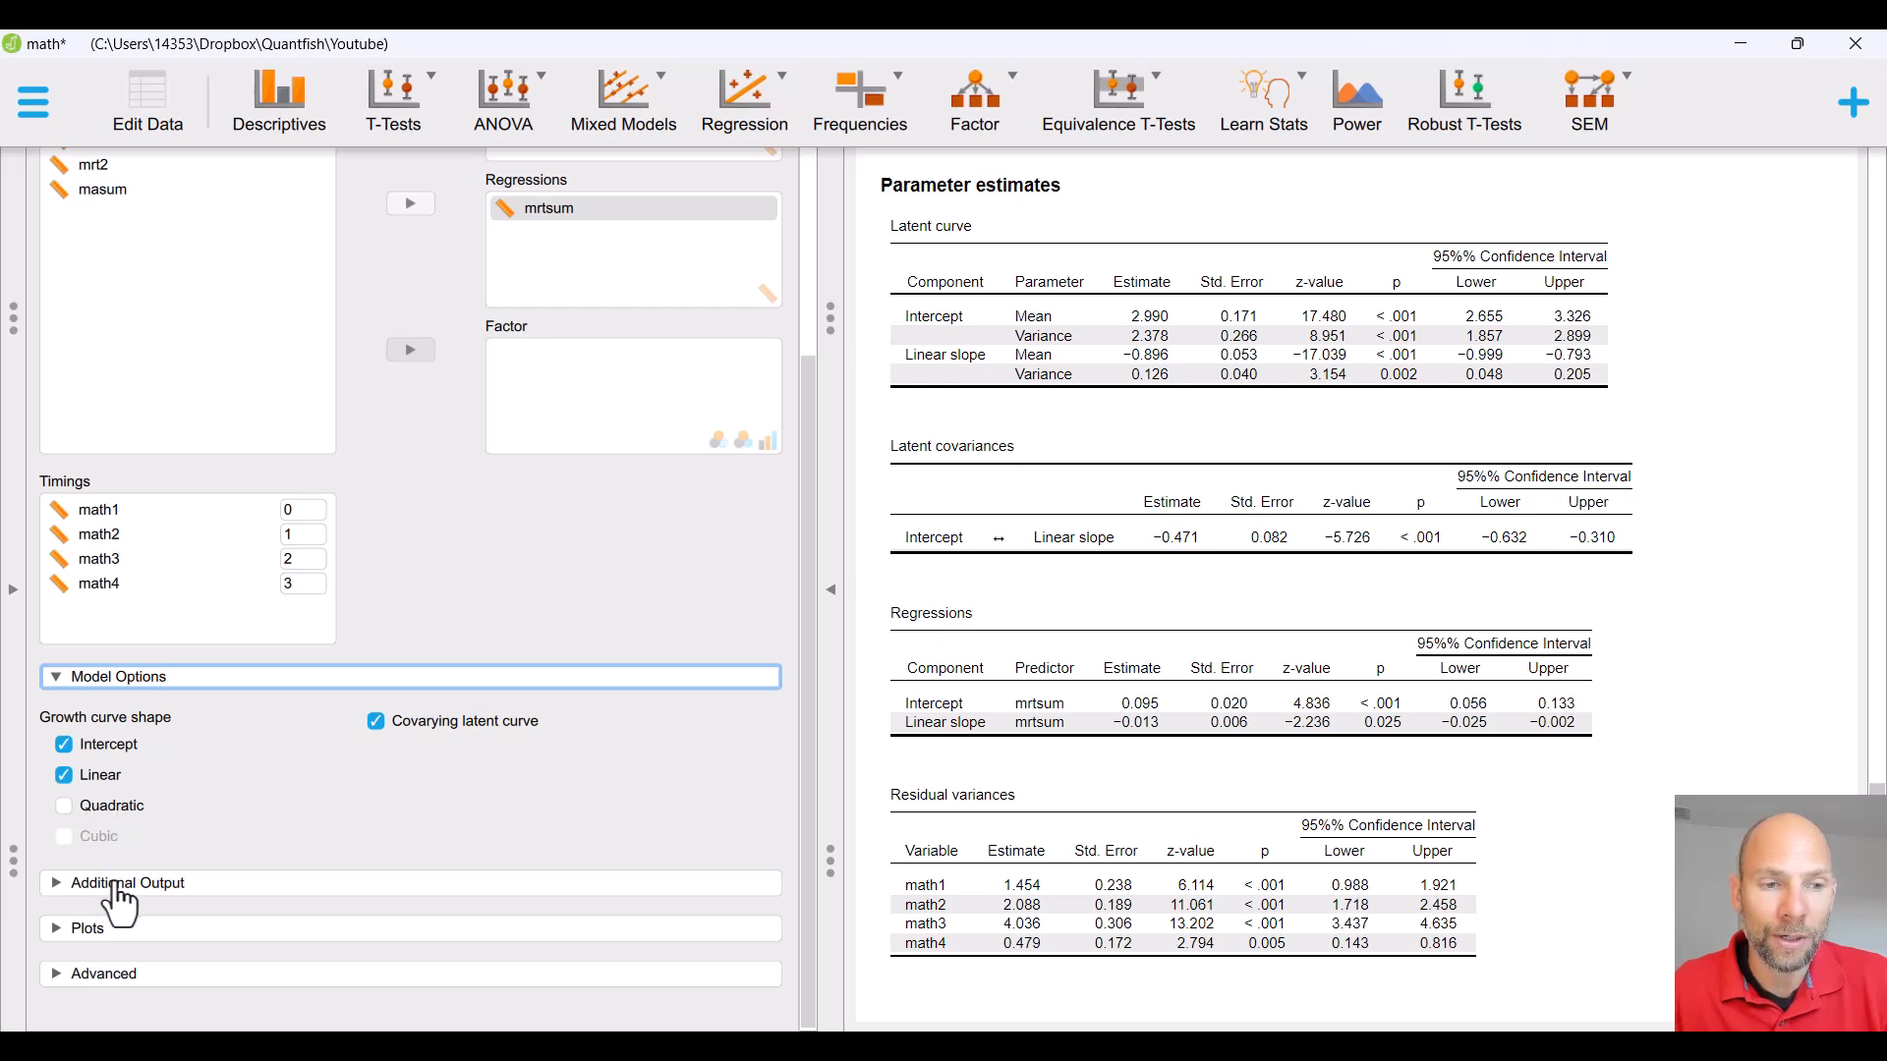
pyautogui.click(116, 881)
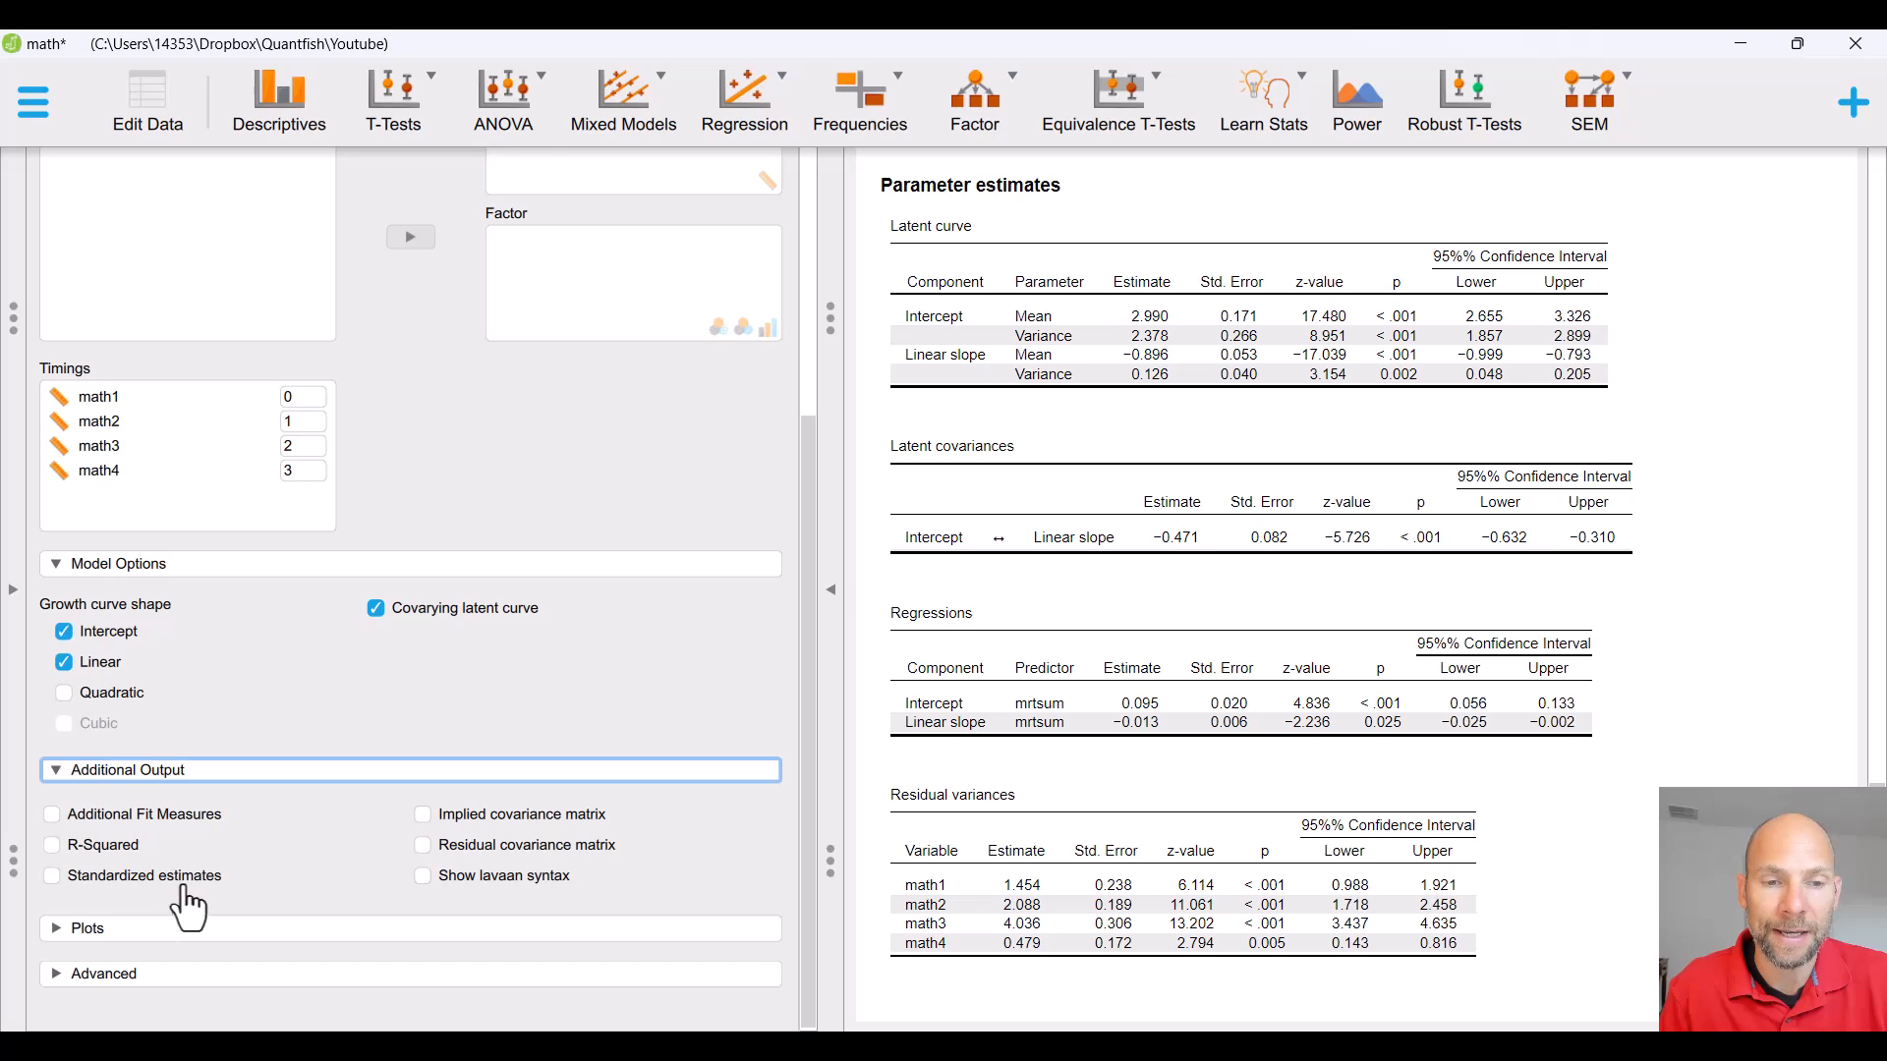
pyautogui.click(422, 878)
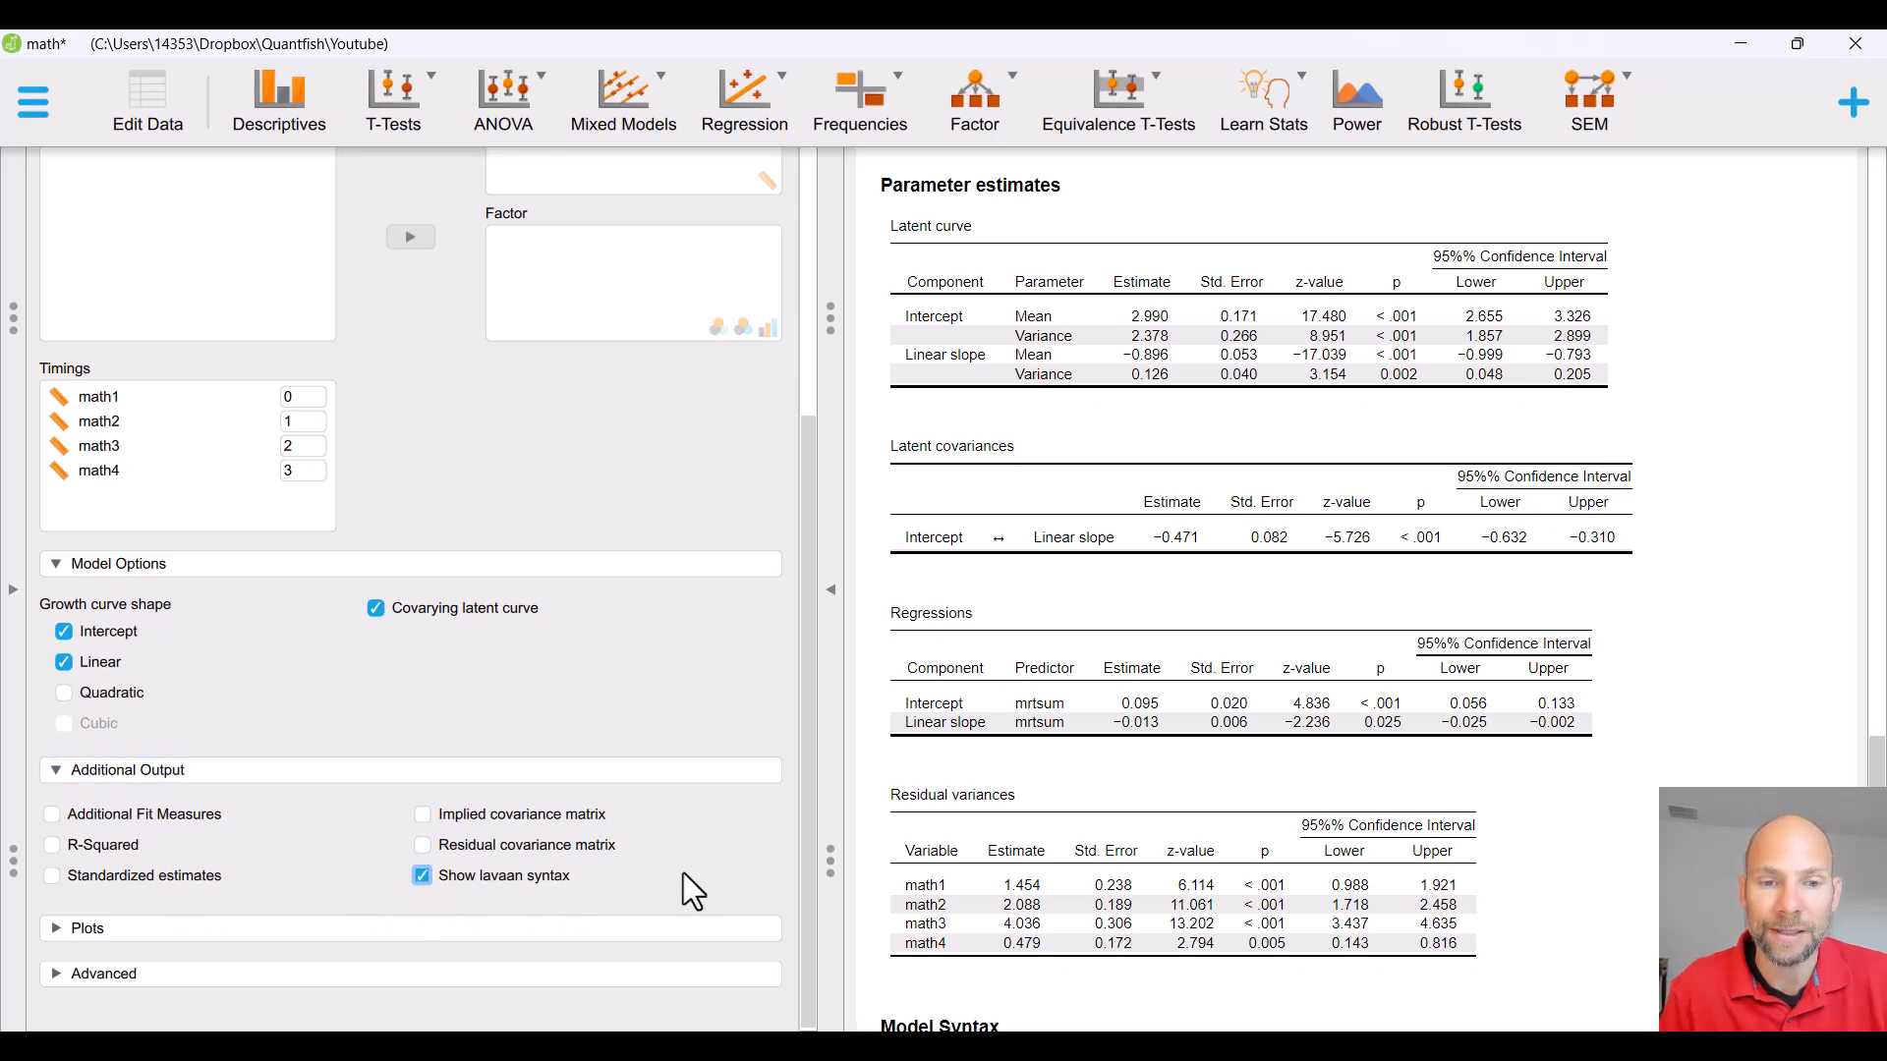
pyautogui.scroll(-3, 1031, 740)
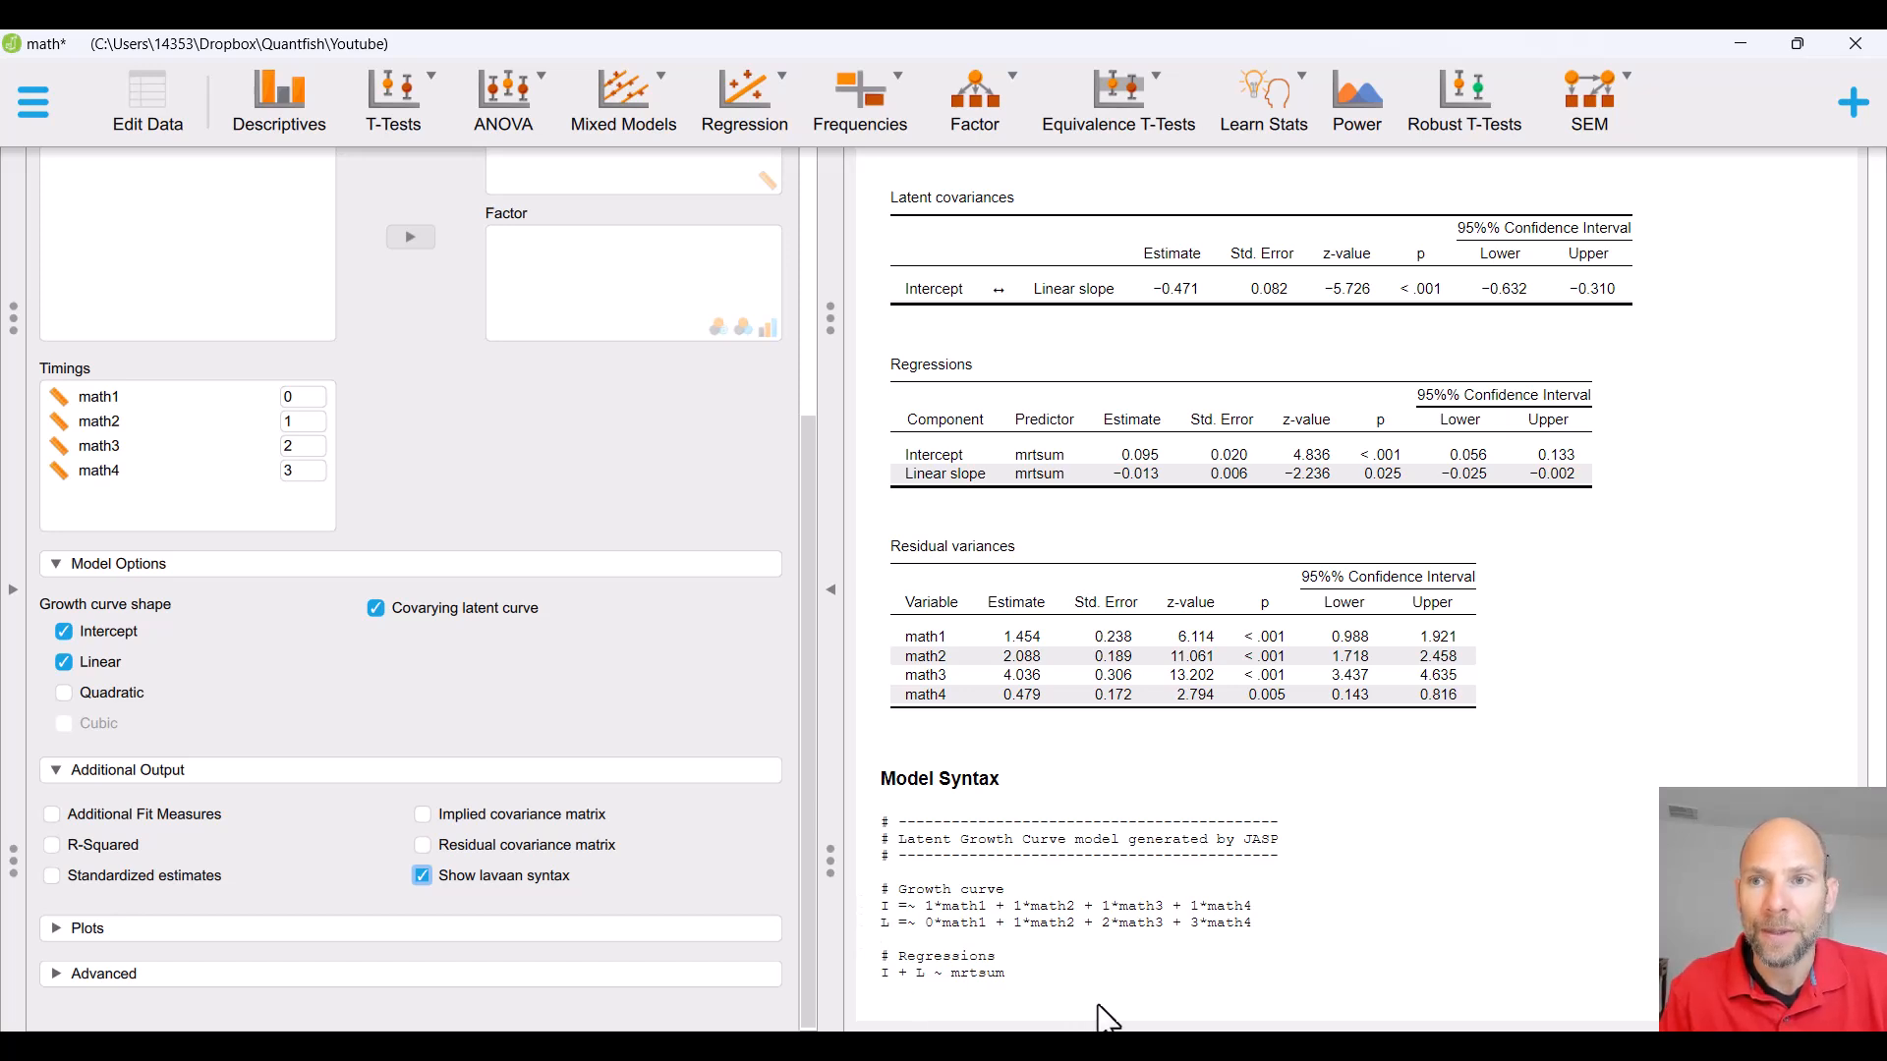
# Add a MIMIC Model analysis with math1 to math4 as indicators and mrtsum as the predictor
pyautogui.click(1634, 101)
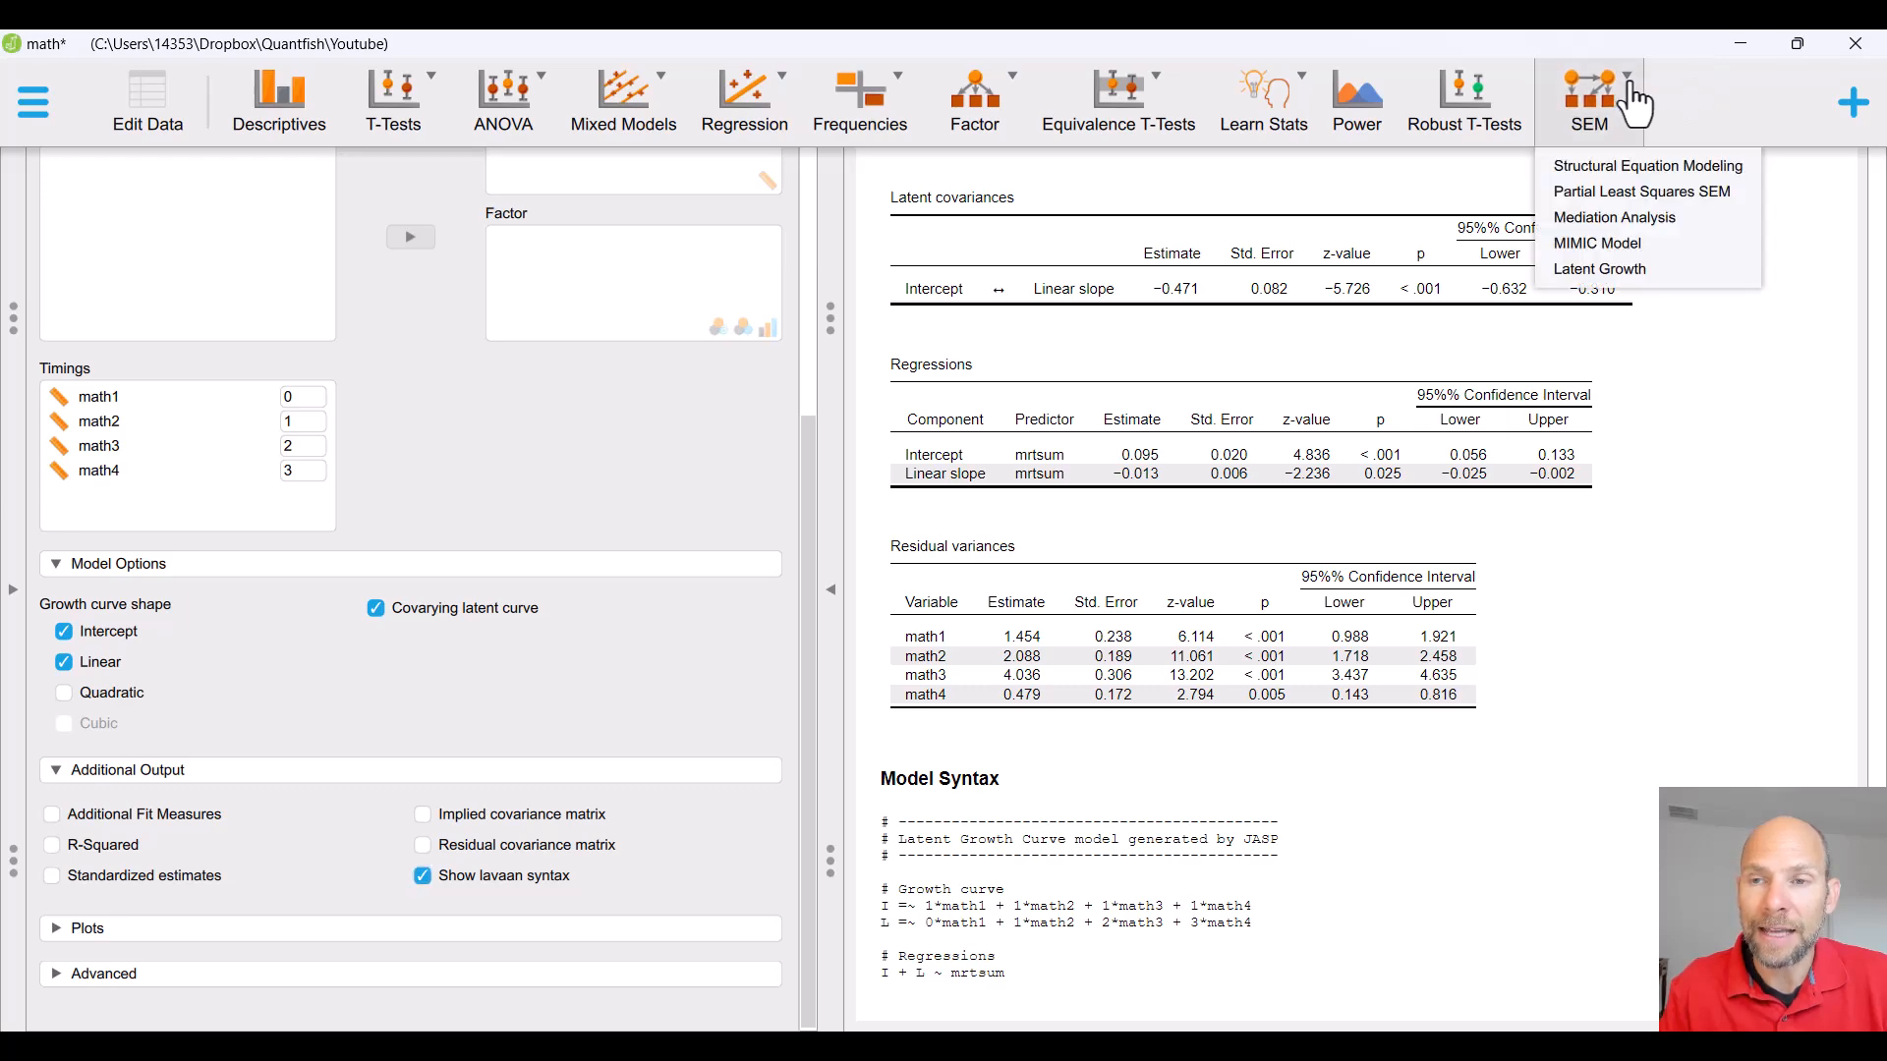
pyautogui.click(1606, 247)
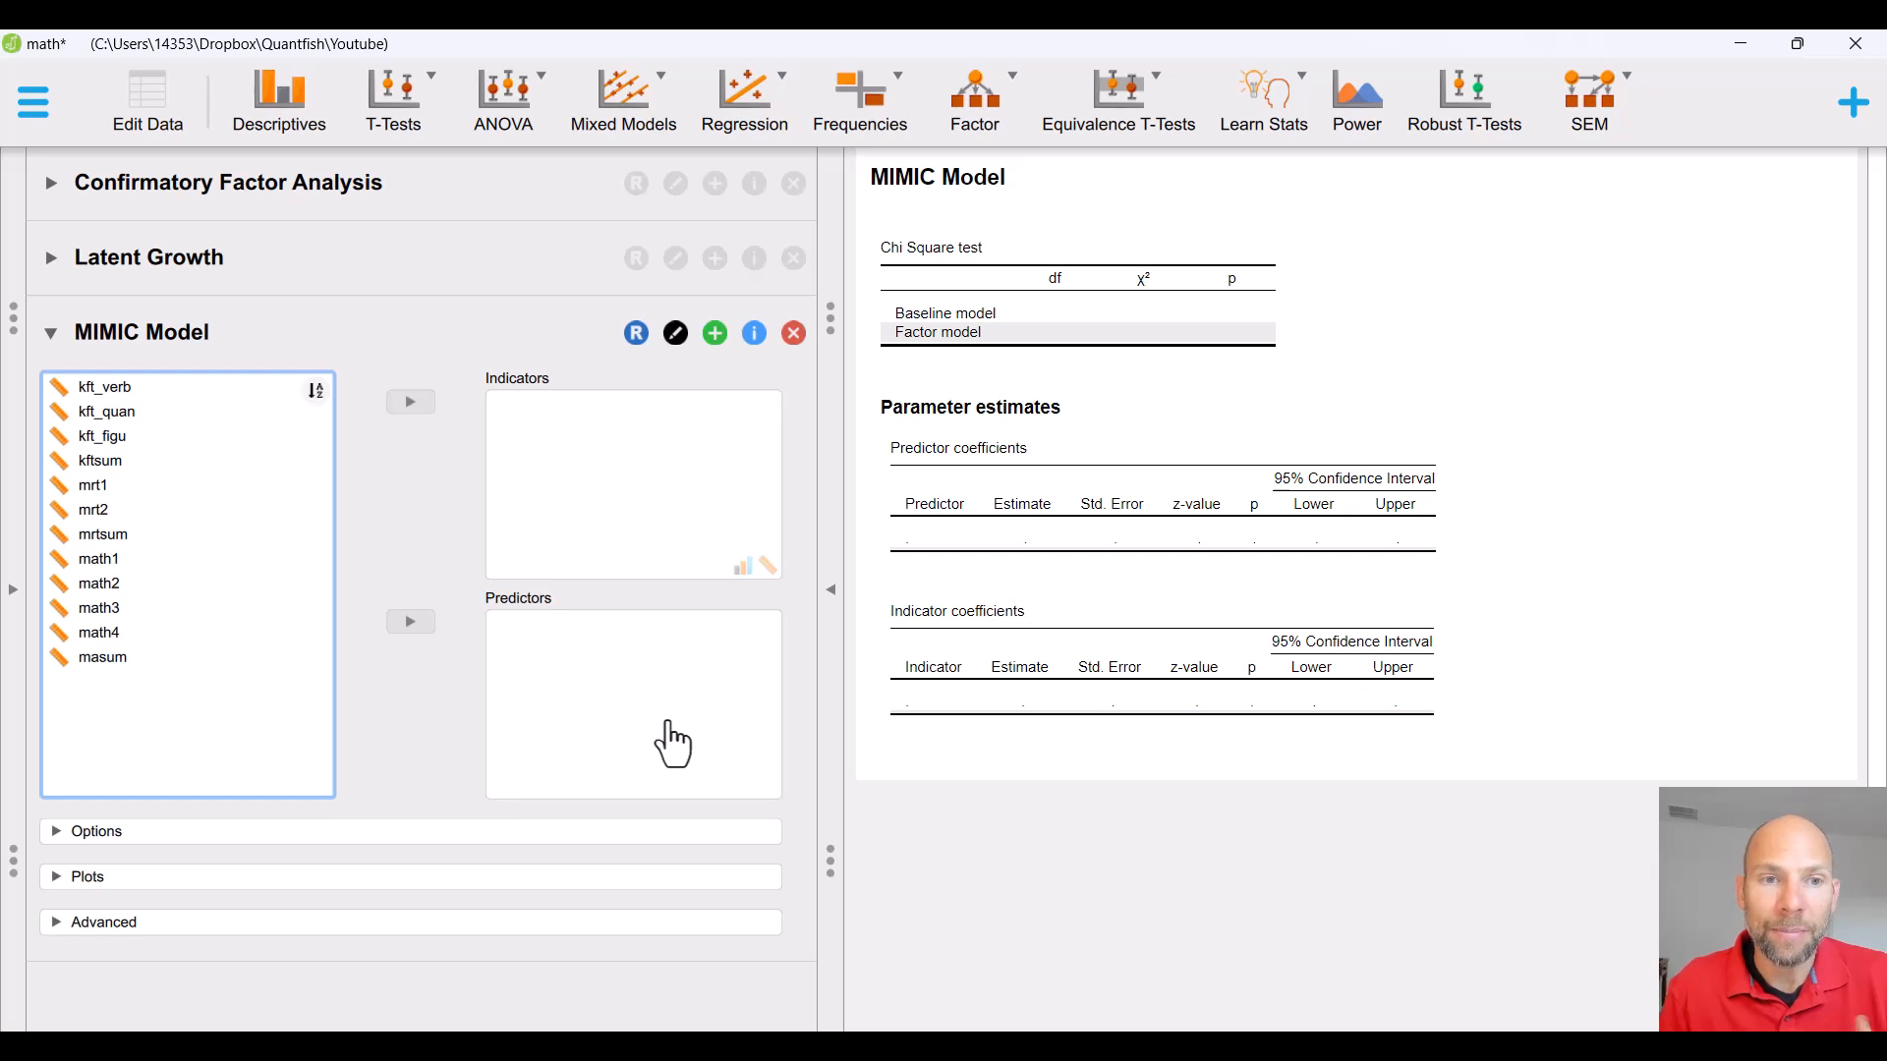
pyautogui.click(152, 567)
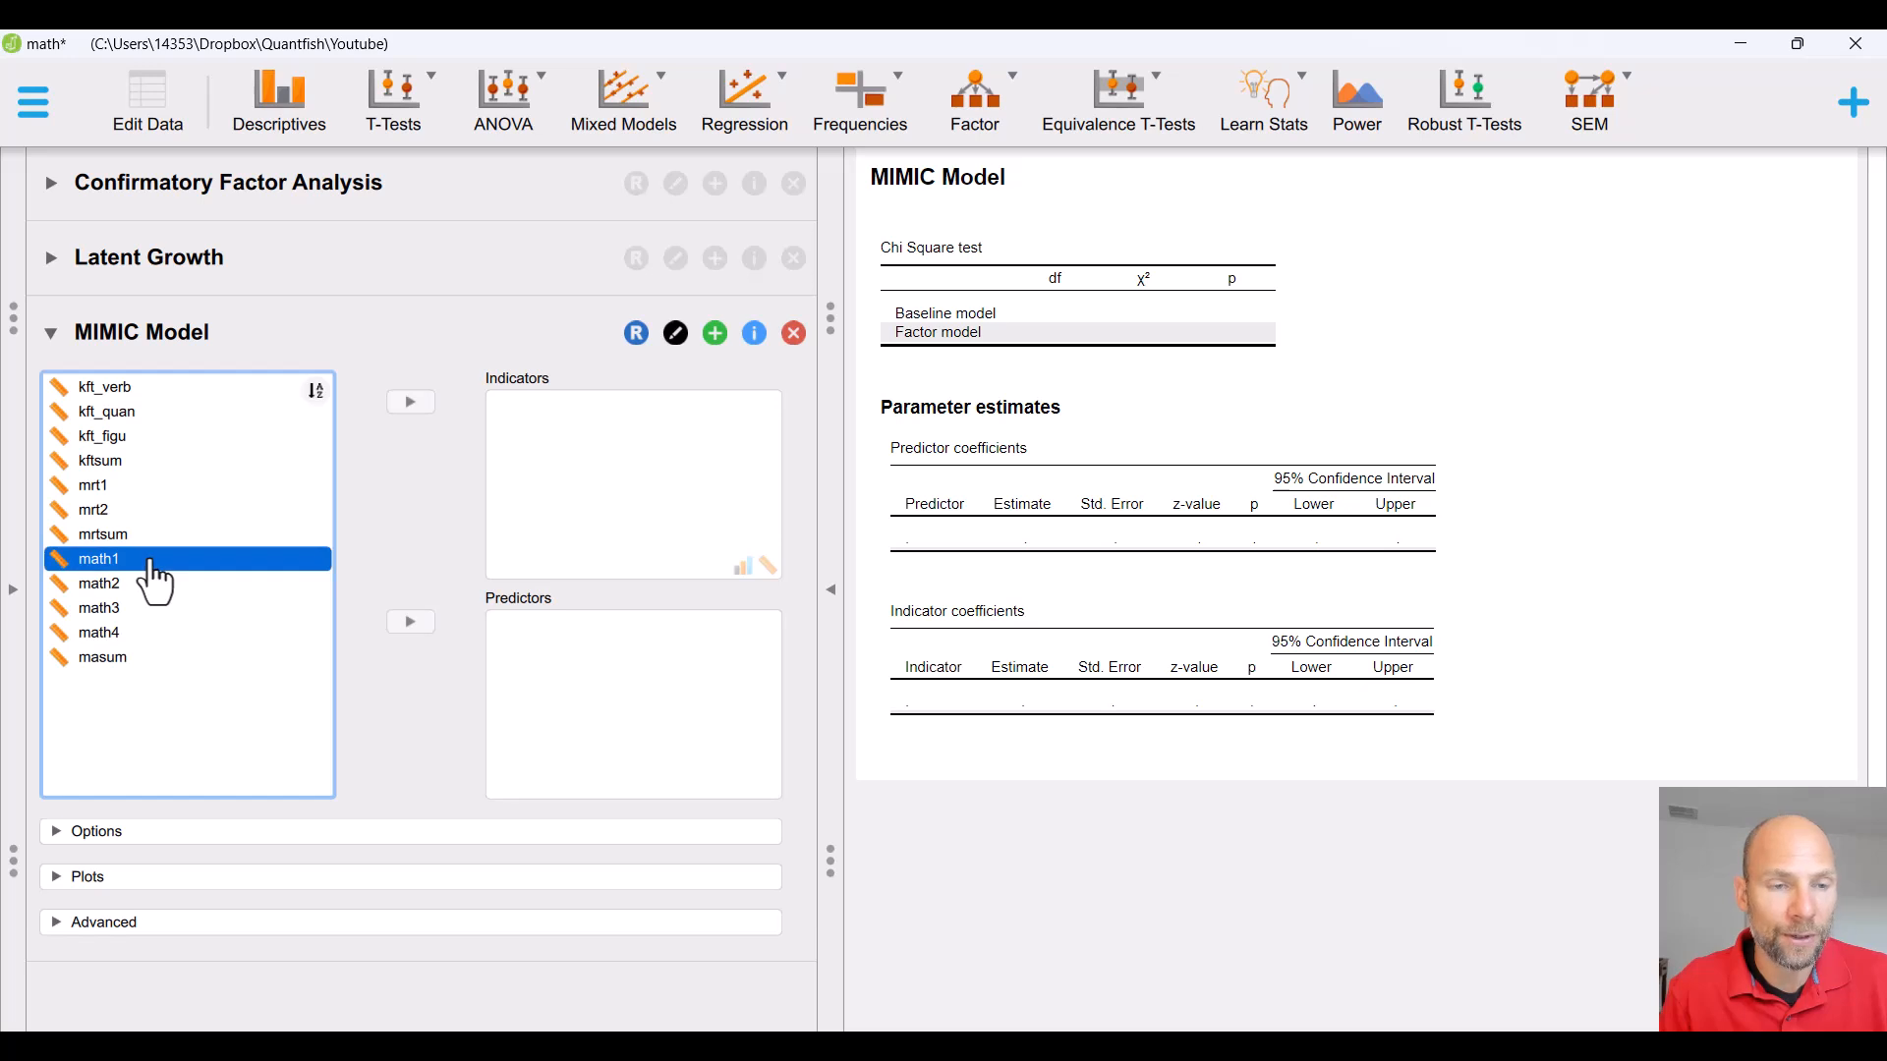
pyautogui.keyDown('shift'); pyautogui.click(132, 634); pyautogui.keyUp('shift')
pyautogui.click(412, 404)
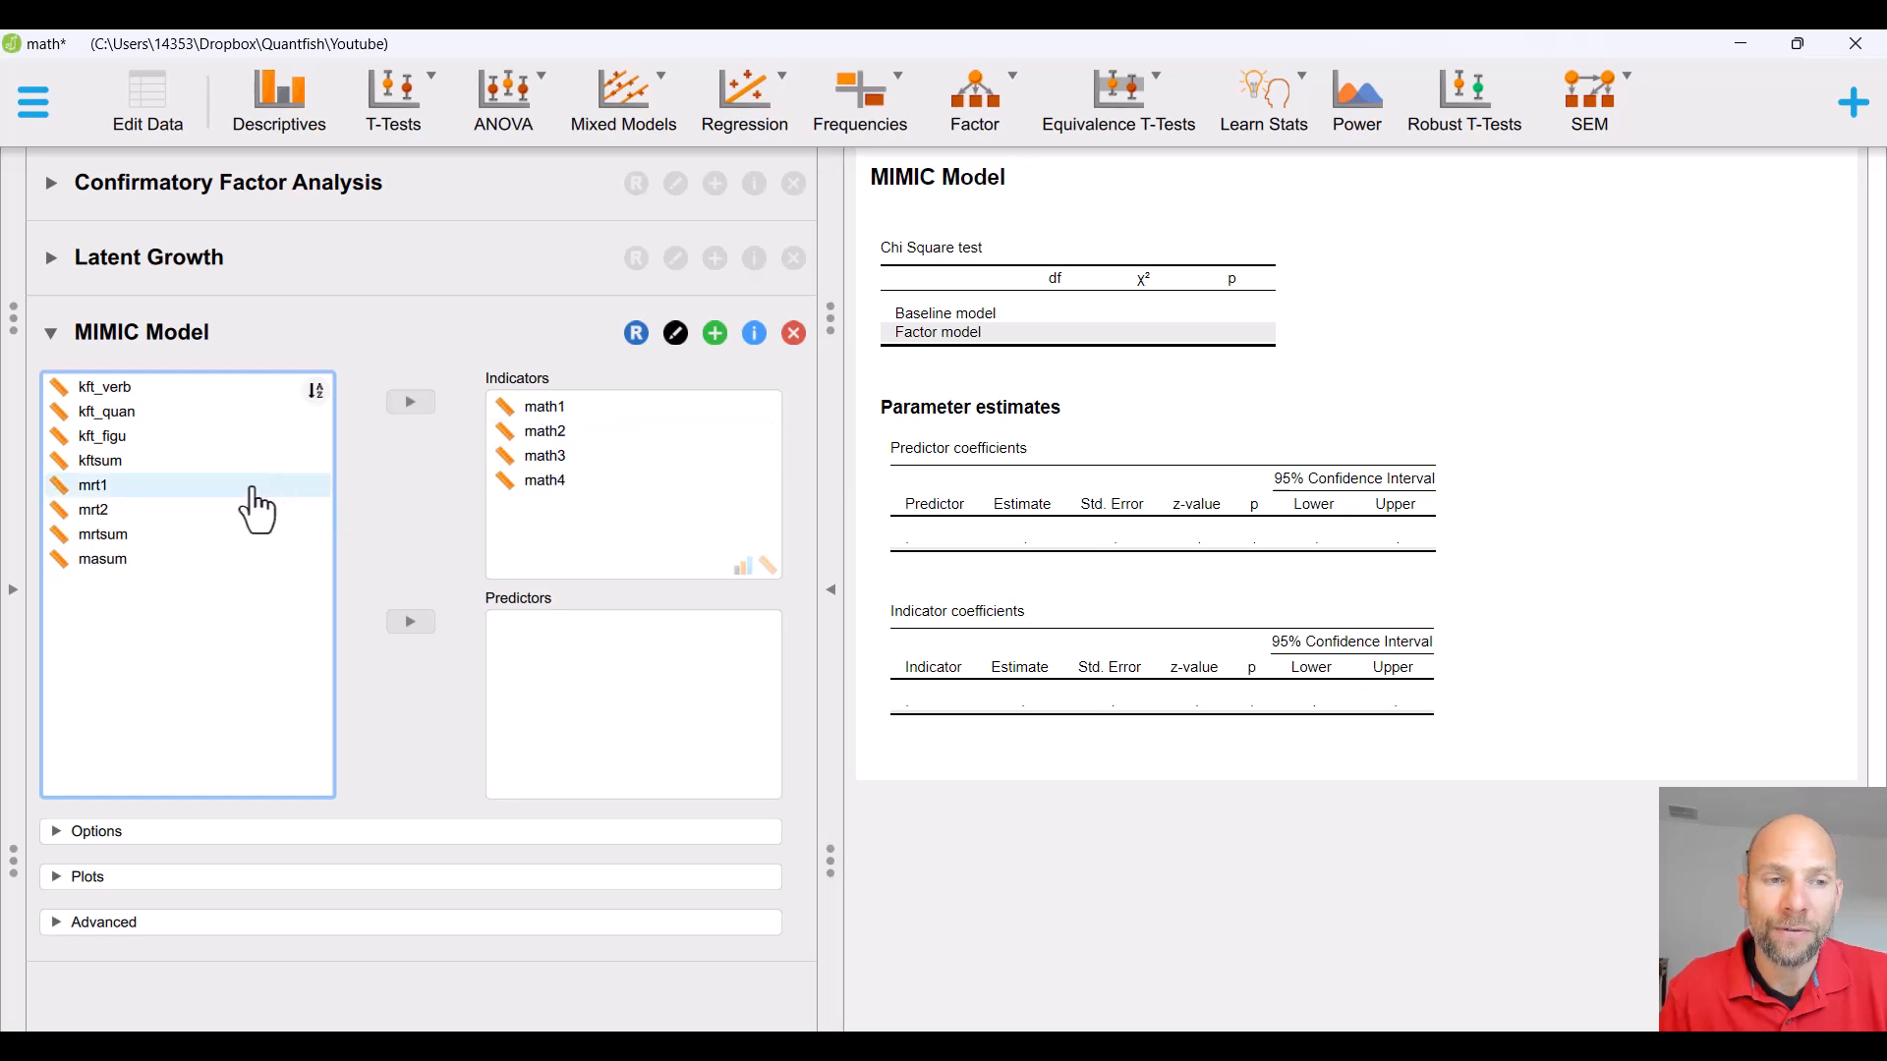
pyautogui.click(126, 539)
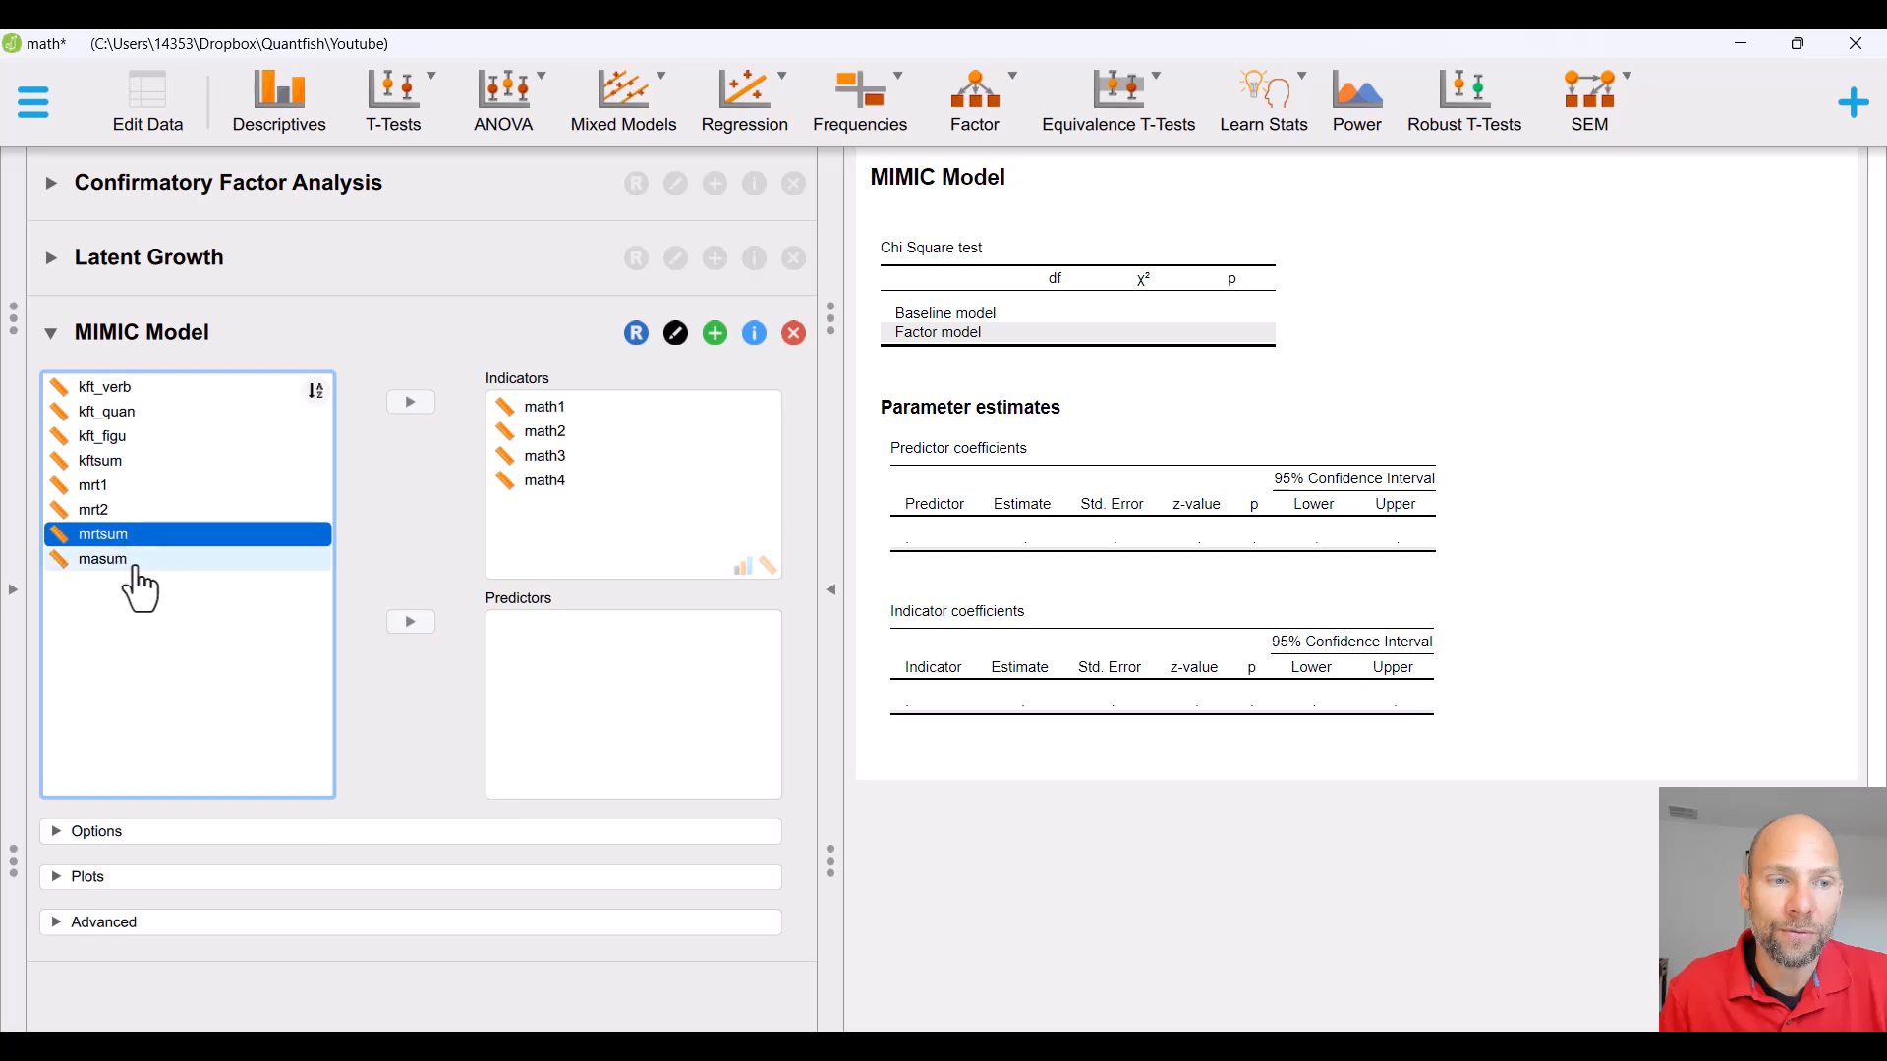
pyautogui.click(411, 622)
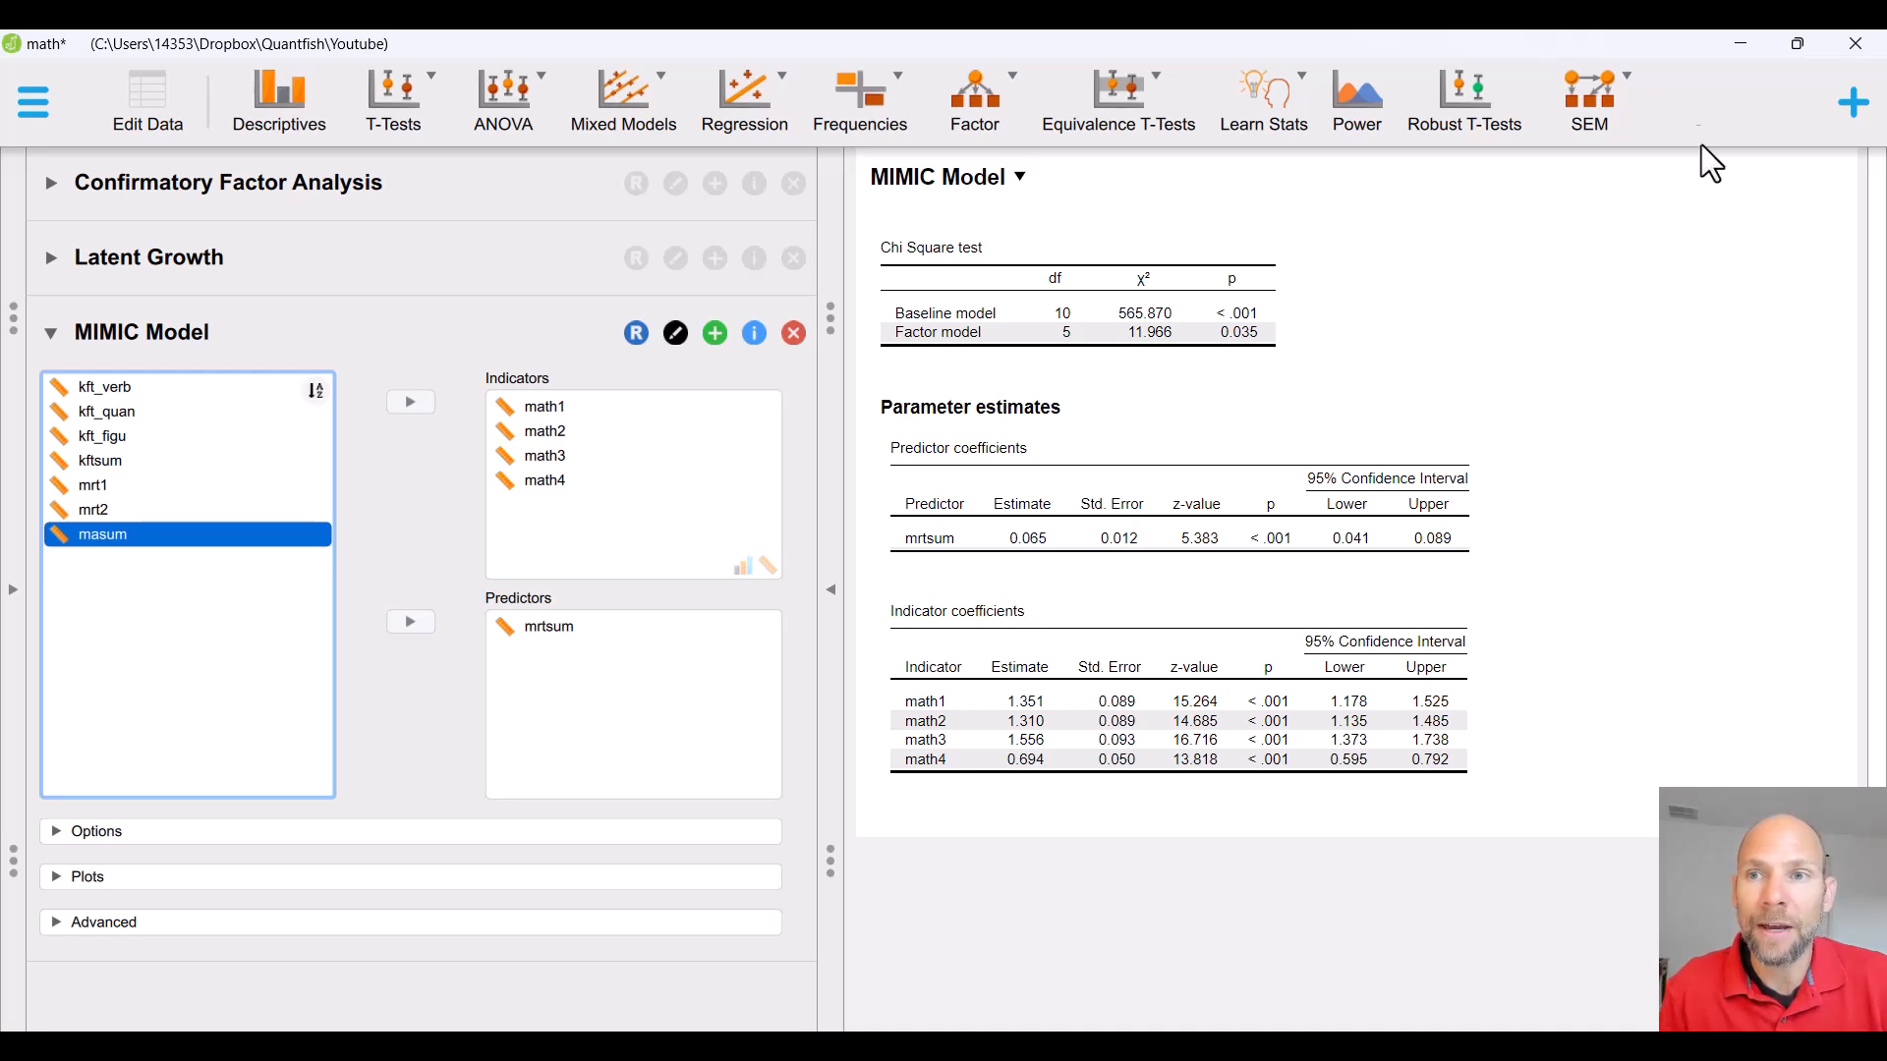
# Run a Structural Equation Modeling analysis with cognitive measured by kft_verb, kft_quan, kft_figu (lambda1–lambda3), math by math1–math4 (lambda4–lambda7), and math ~ beta1*cognitive
pyautogui.click(1636, 91)
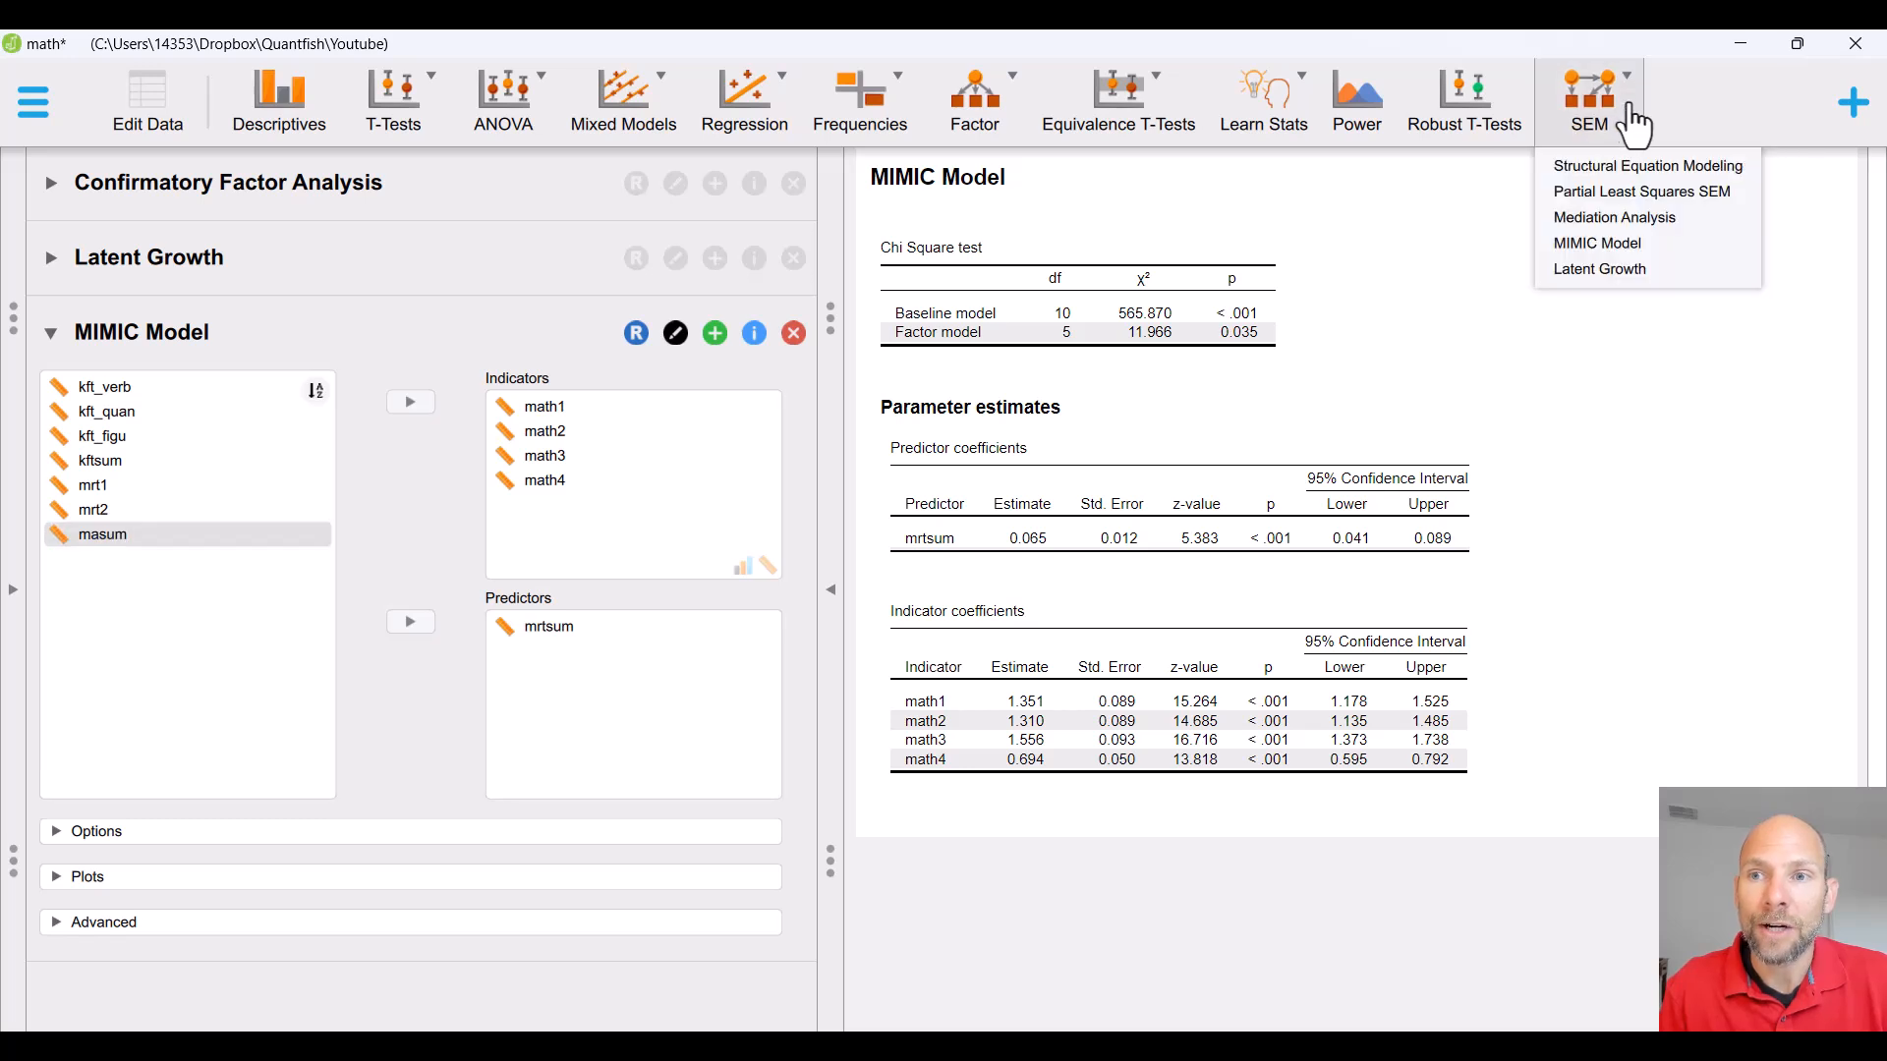
pyautogui.click(1675, 173)
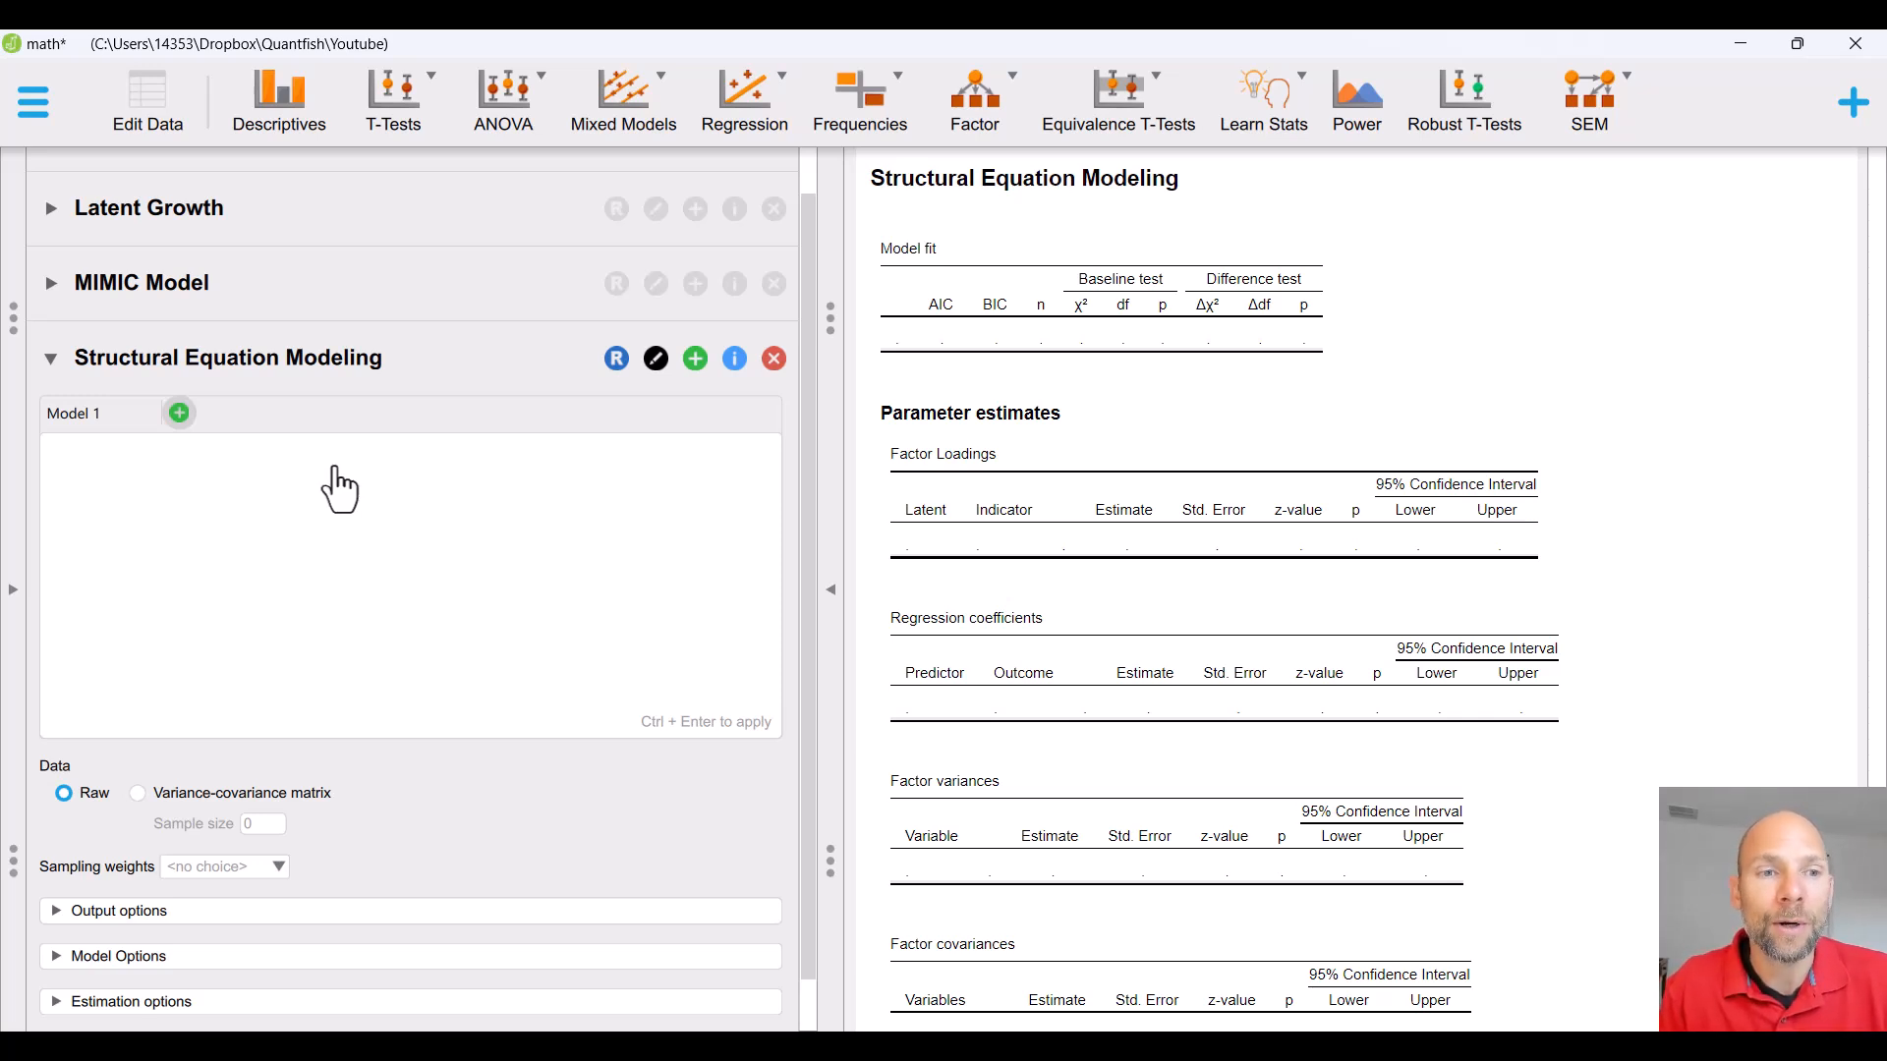
pyautogui.click(262, 482)
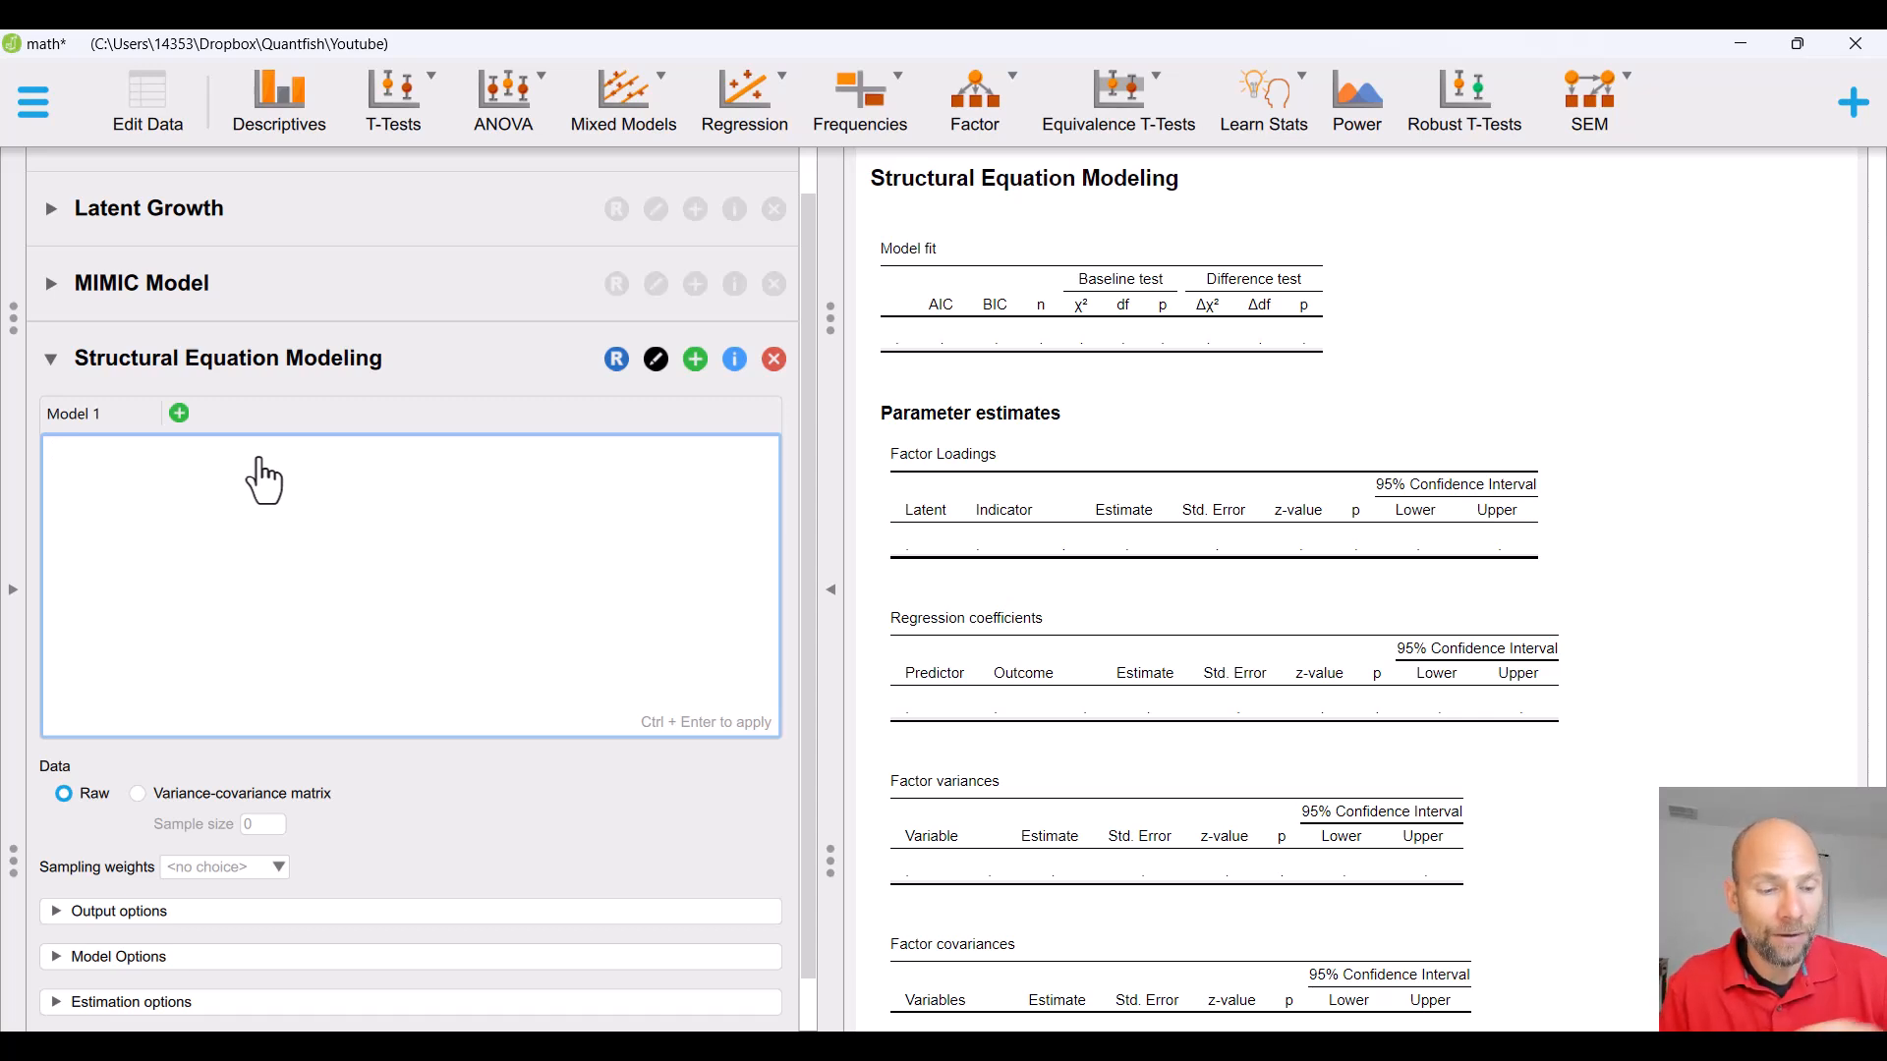
pyautogui.write('cognitive =~ lambda1*kft_verb + lambda2*kft_quan + lambda3*kft_figu  math =~ lambda4*math1 + lambda5*math2 + lambda6*math3 + lambda7*math4  math ~ beta1*cognitive')
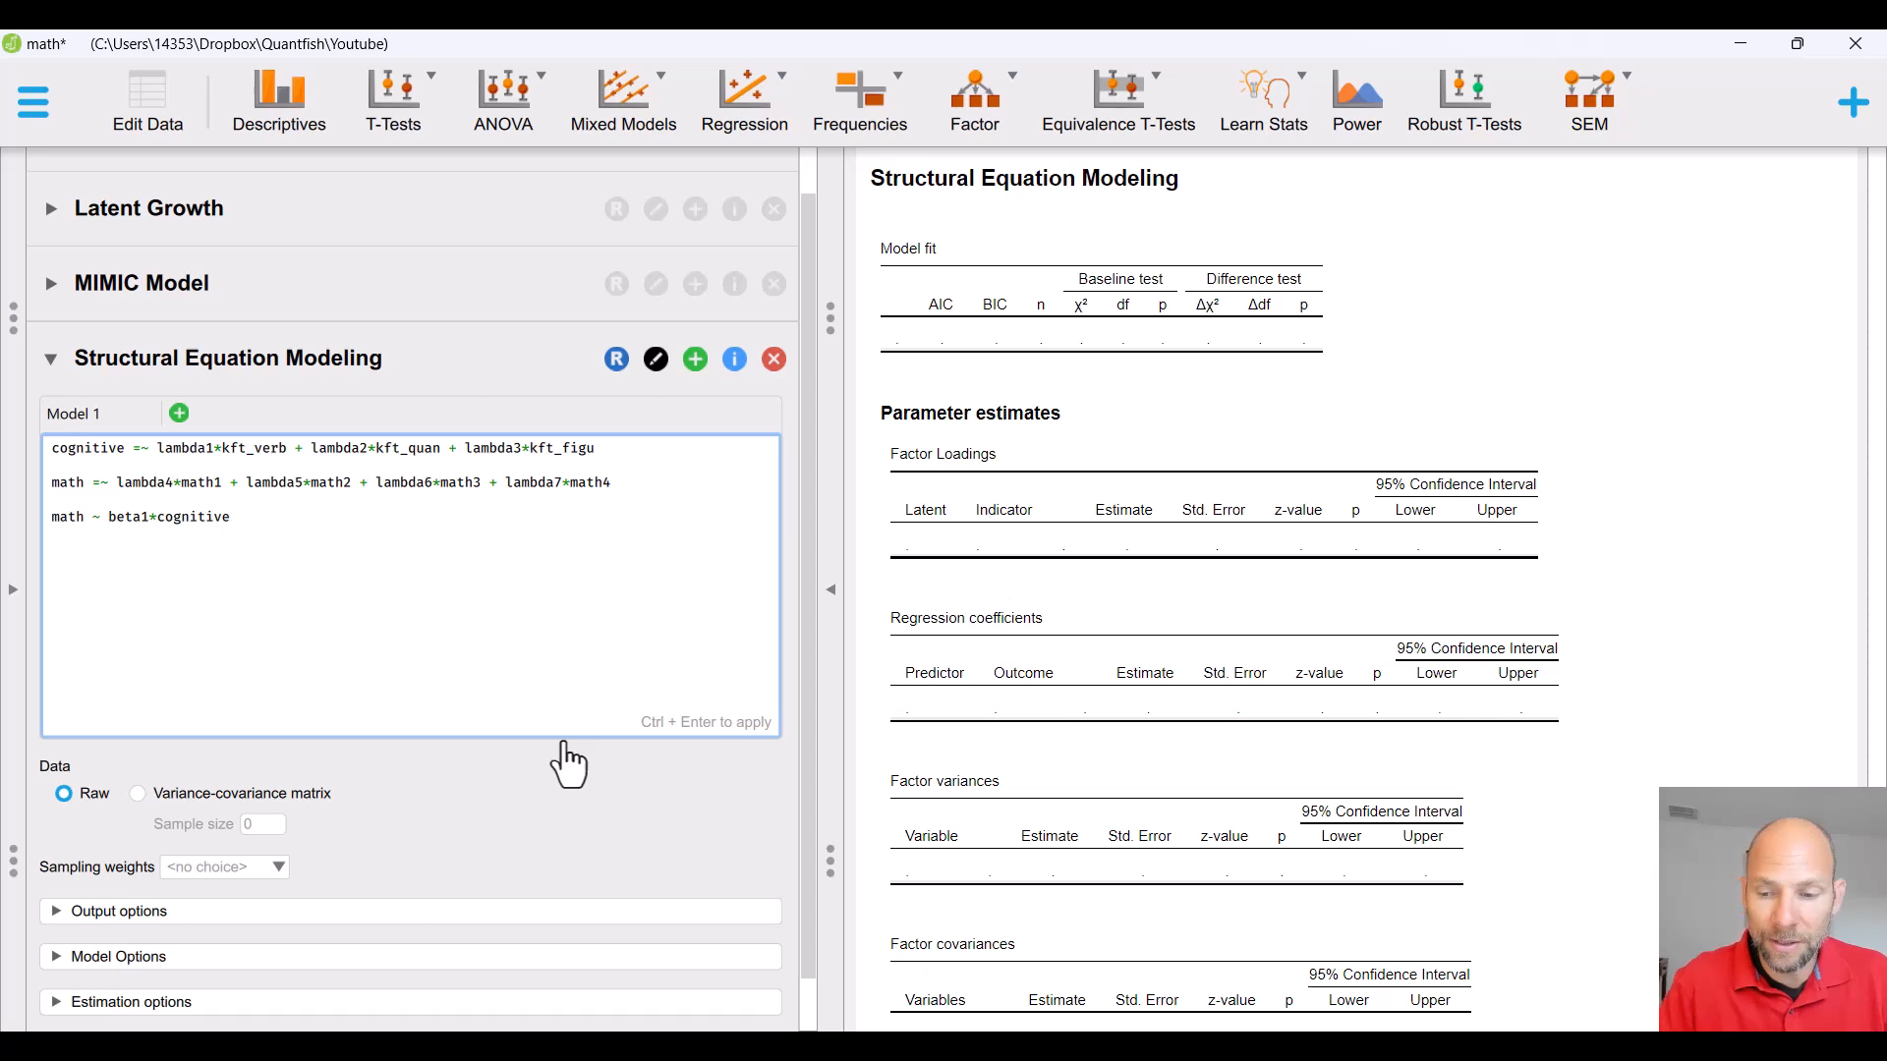
pyautogui.hotkey('ctrl', 'Return')
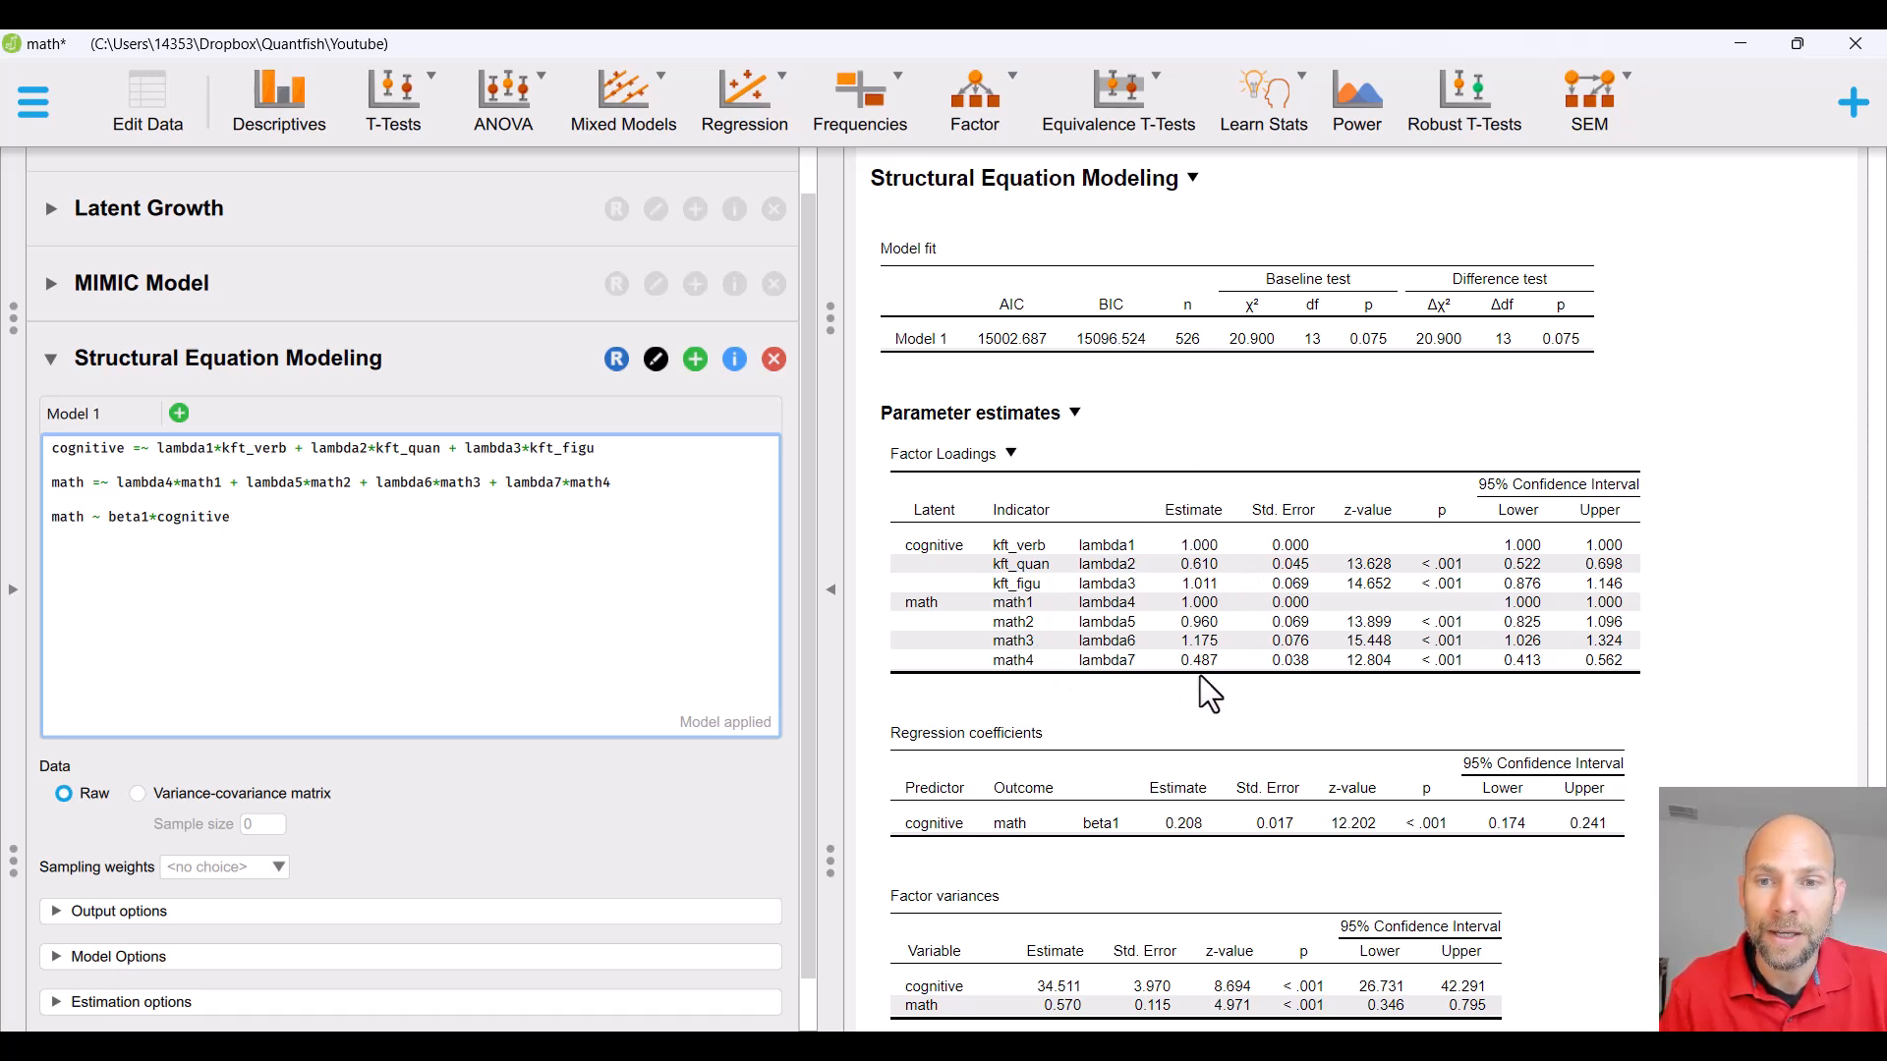
pyautogui.scroll(-3, 1172, 606)
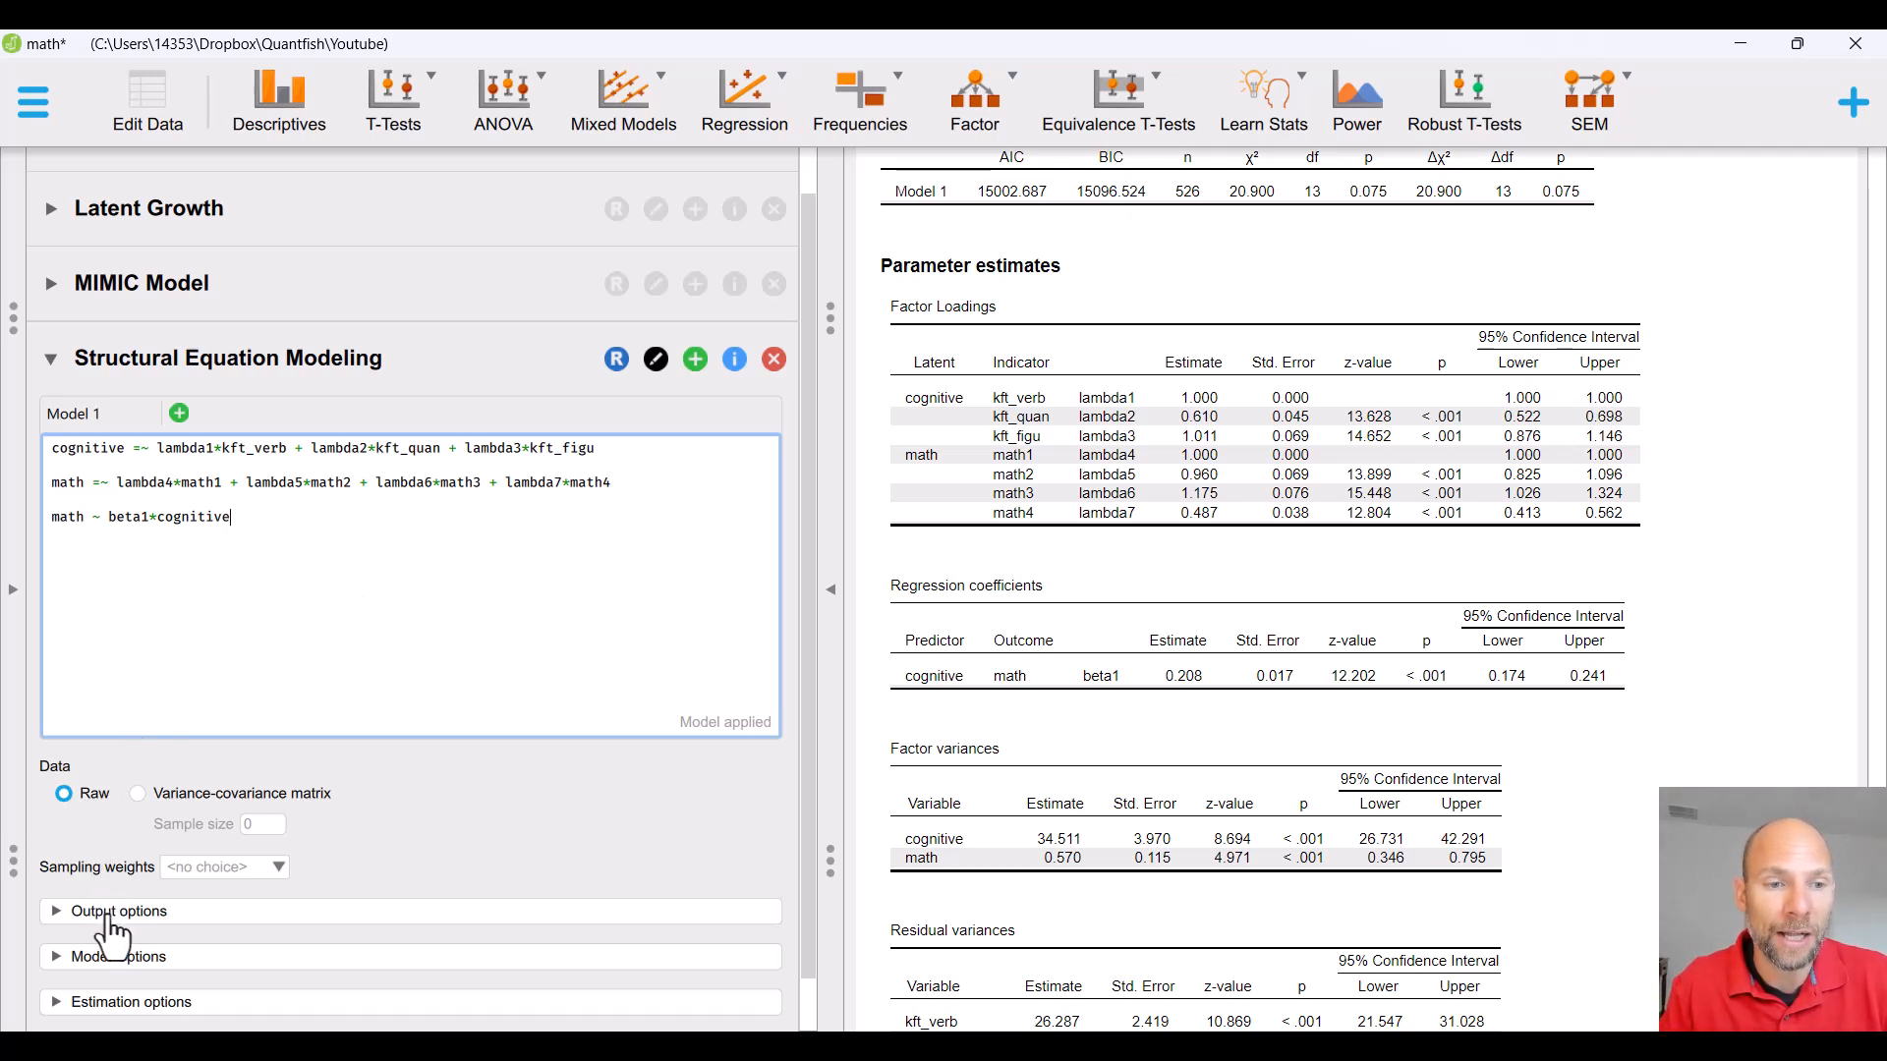
# Request additional fit measures, R-squared, observed, implied and residual covariances, and standardized residuals for the structural equation model
pyautogui.click(109, 914)
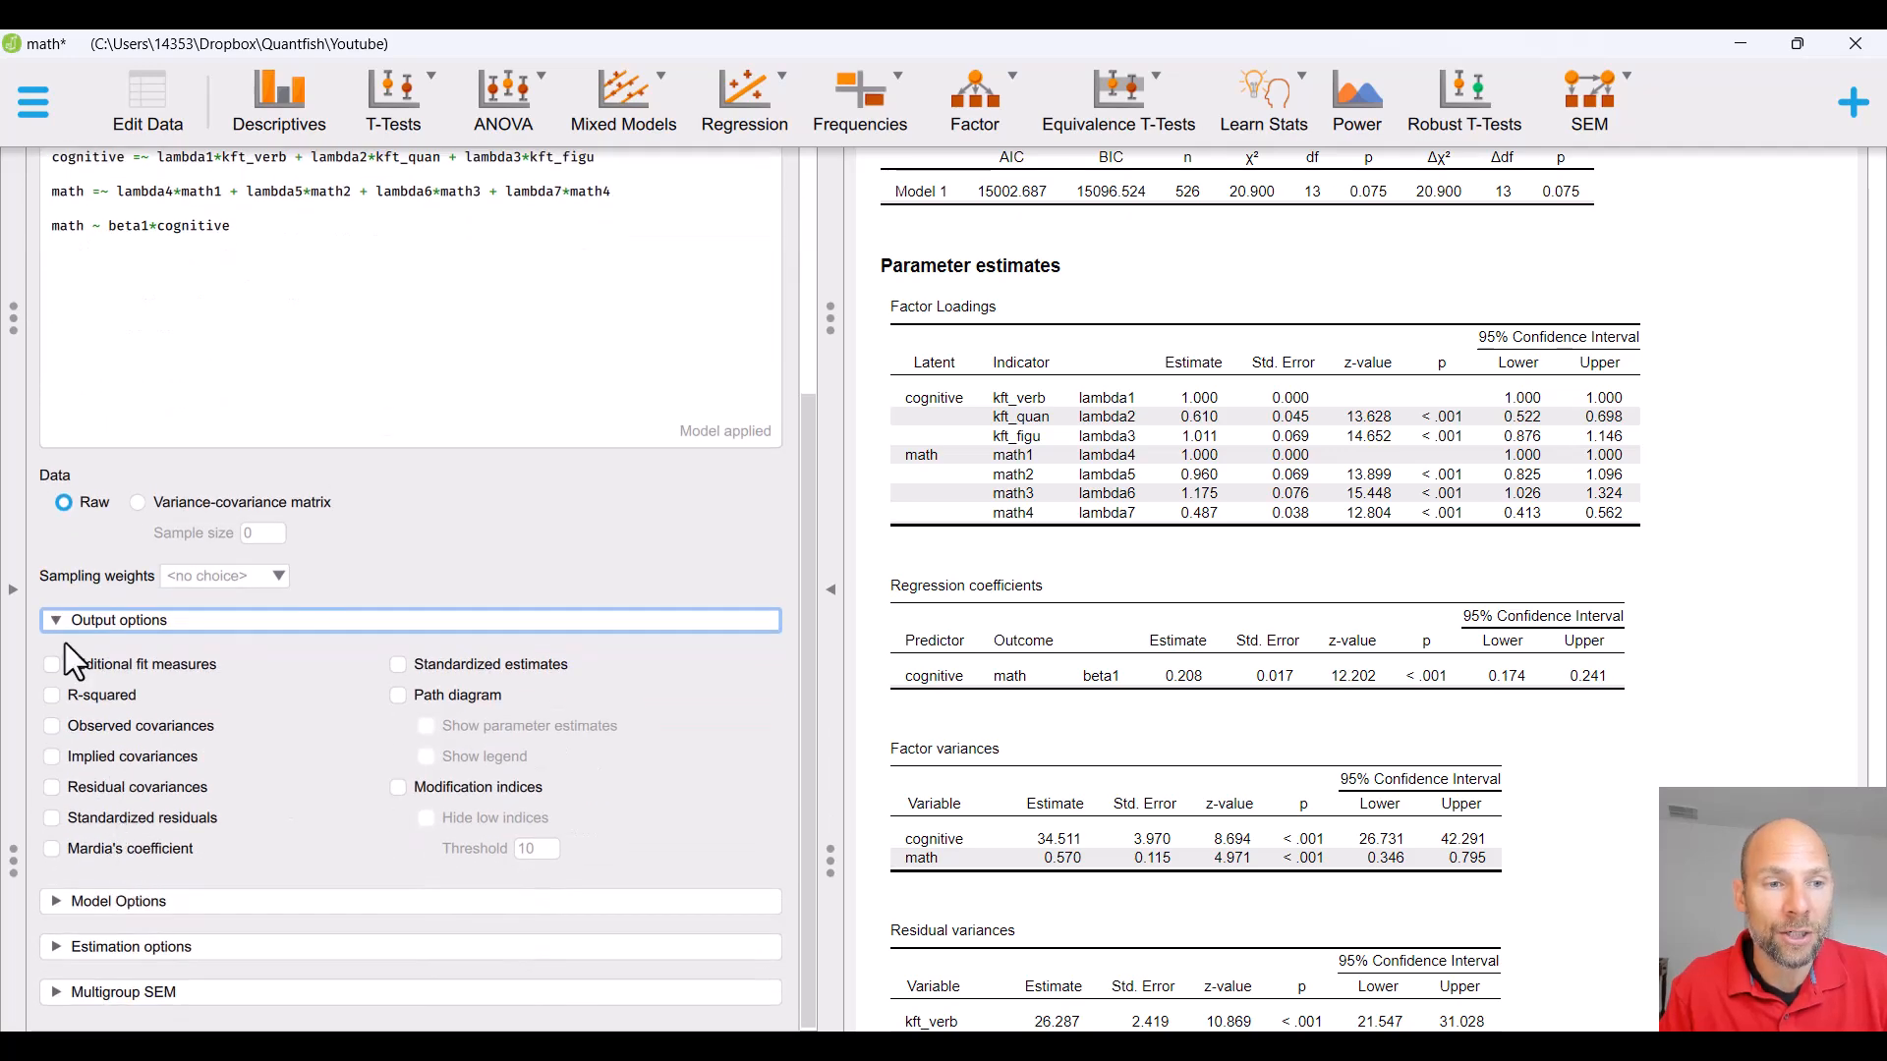
pyautogui.click(63, 669)
pyautogui.click(61, 697)
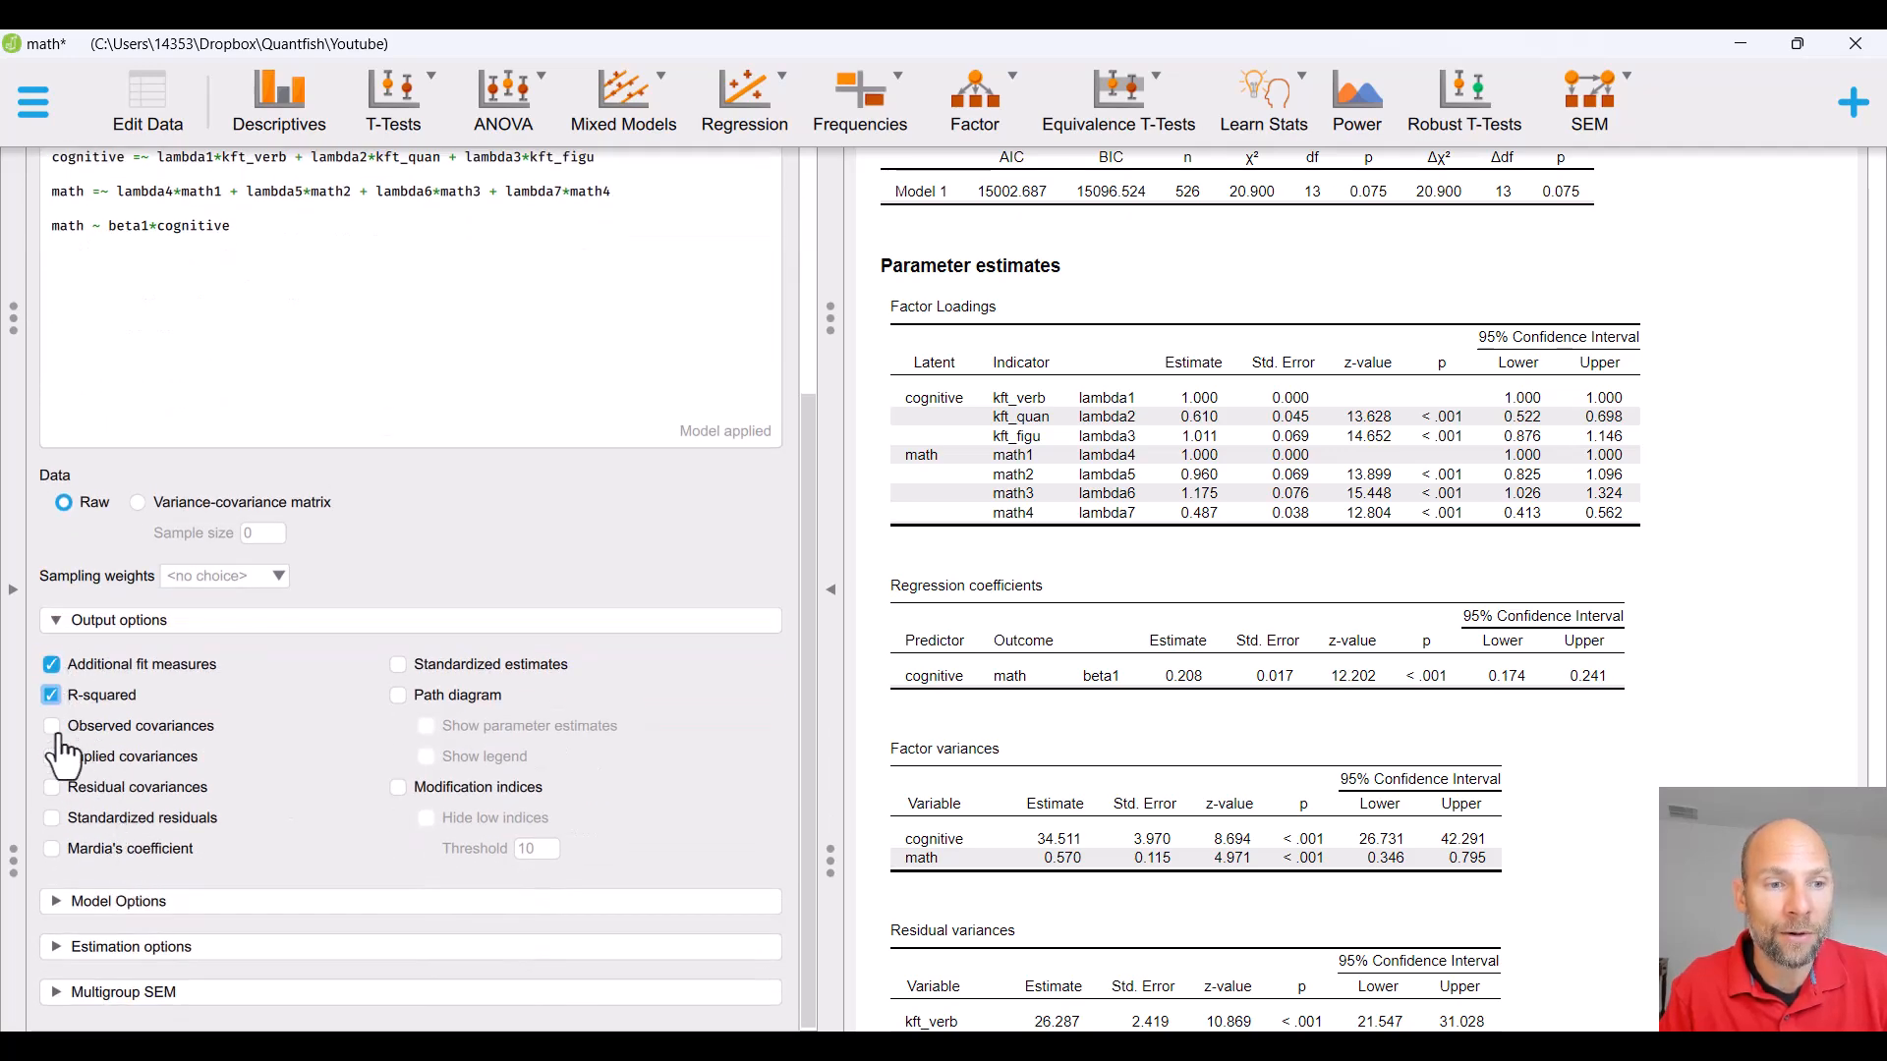
pyautogui.click(51, 726)
pyautogui.click(52, 756)
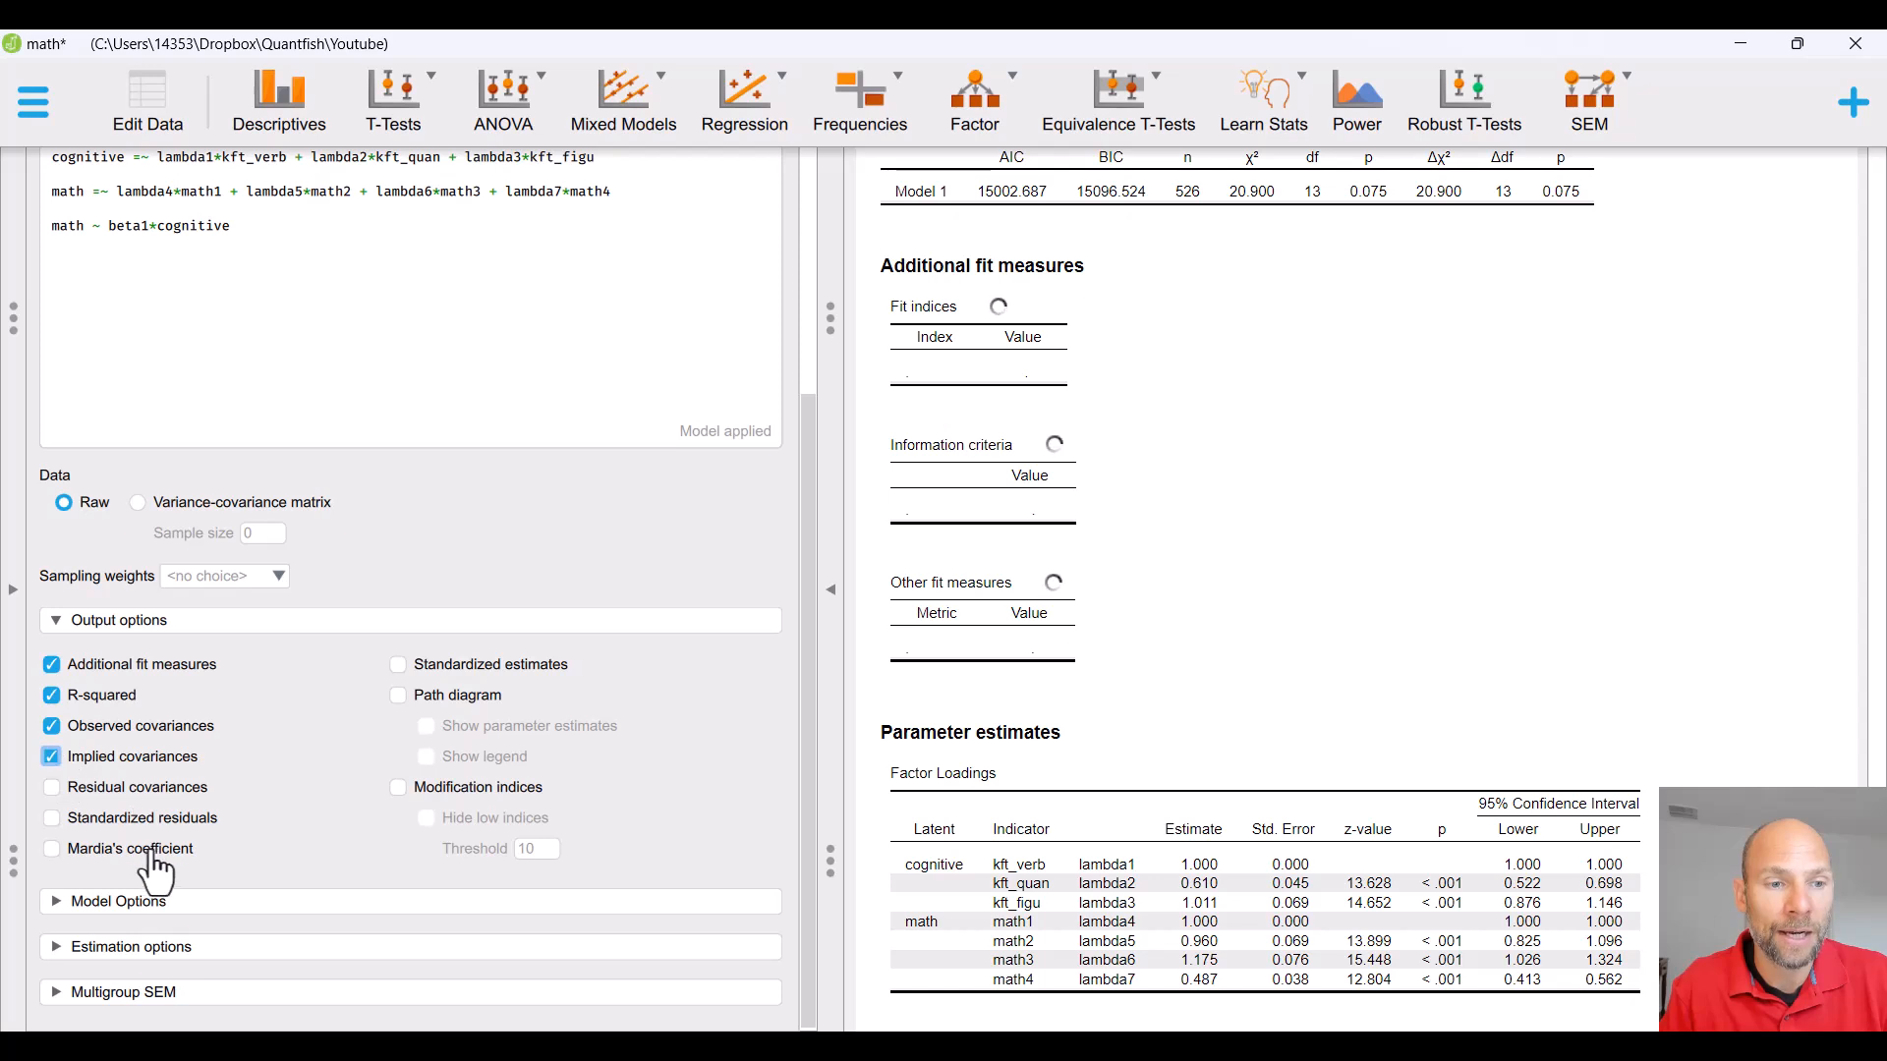
pyautogui.click(74, 796)
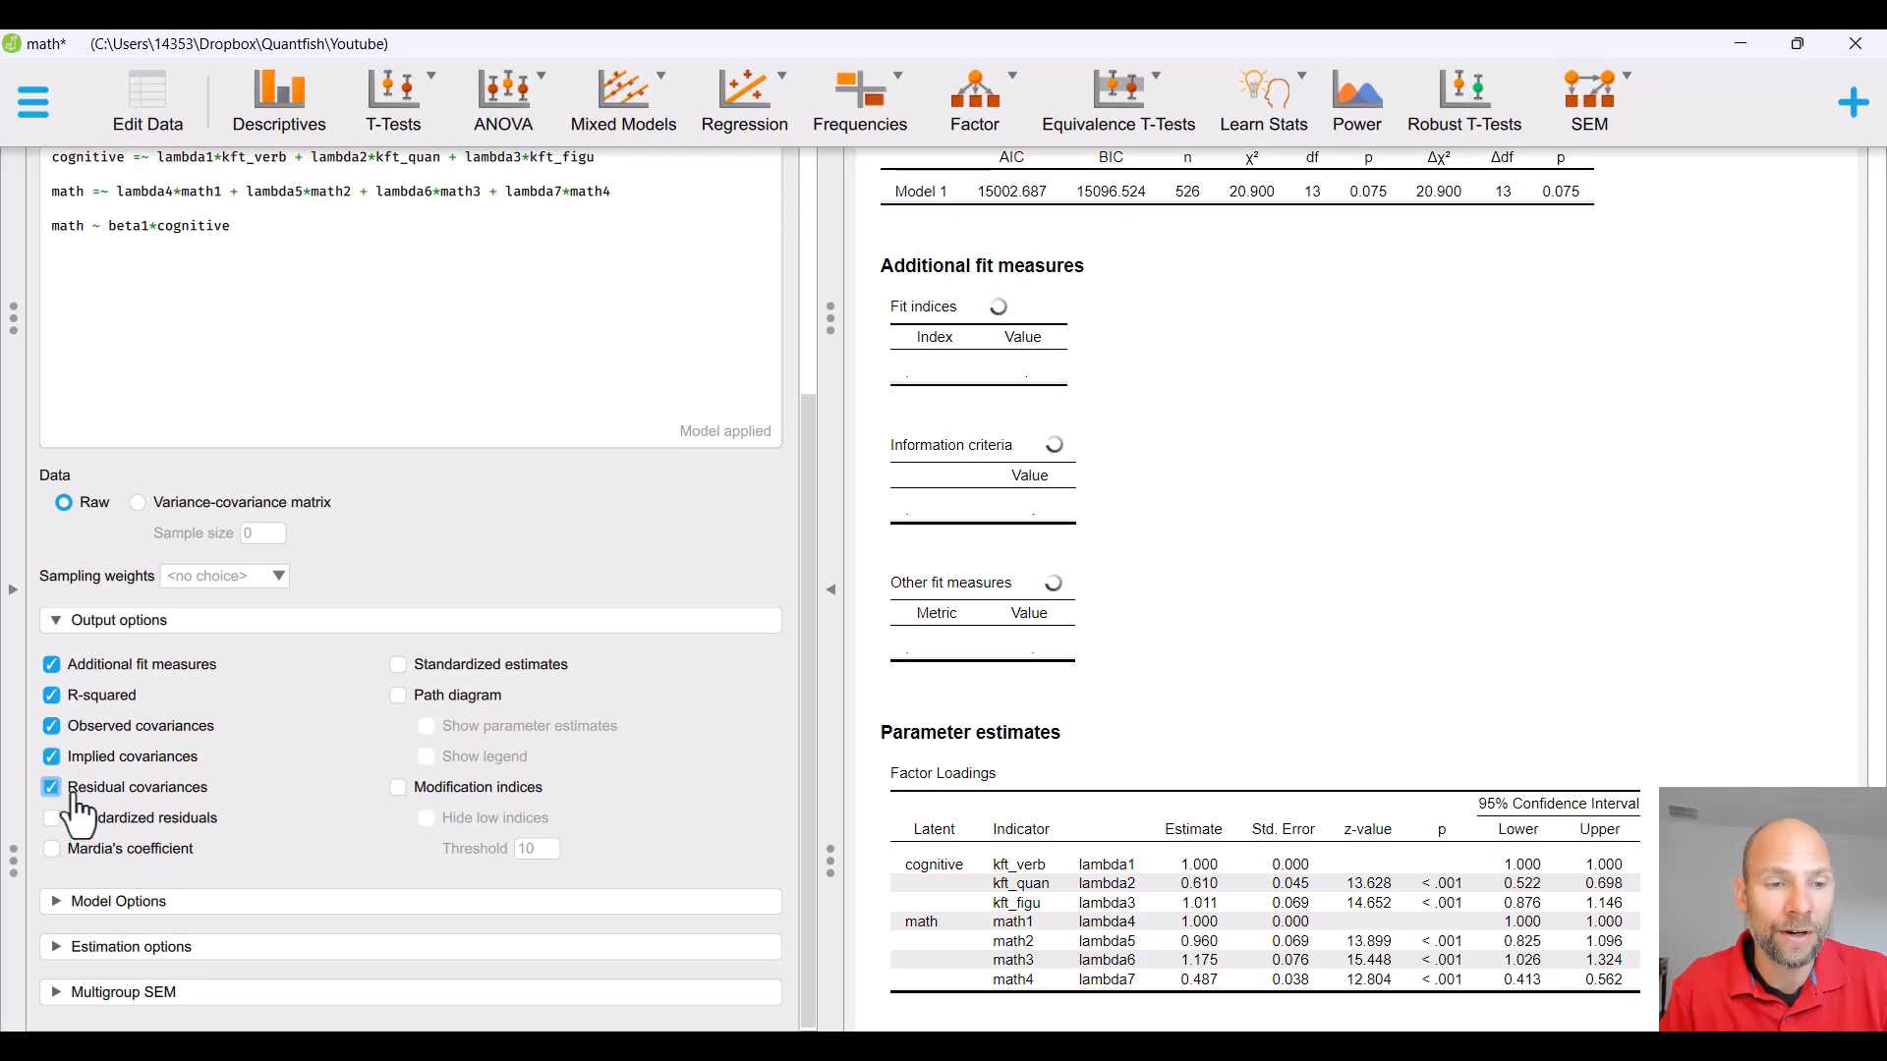
pyautogui.click(83, 819)
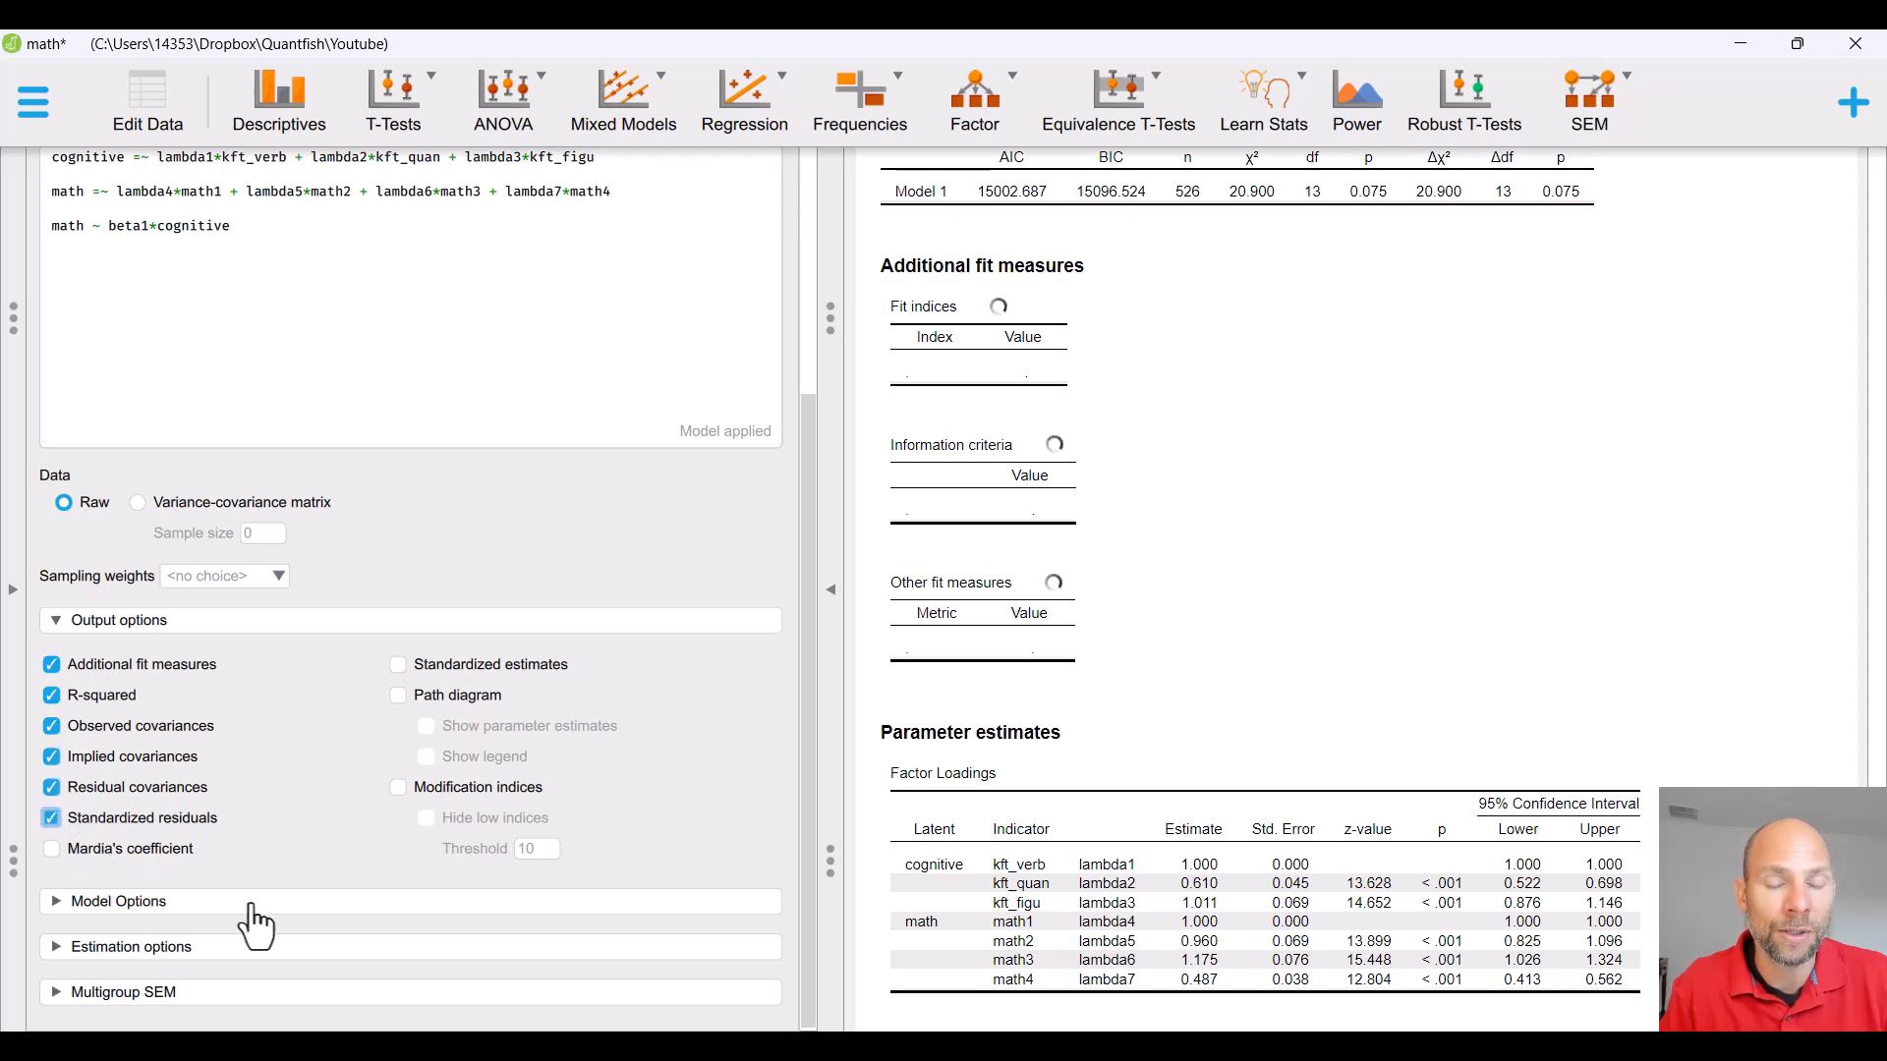
# Include standardized estimates, a path diagram and modification indices in the structural equation model's output
pyautogui.click(416, 673)
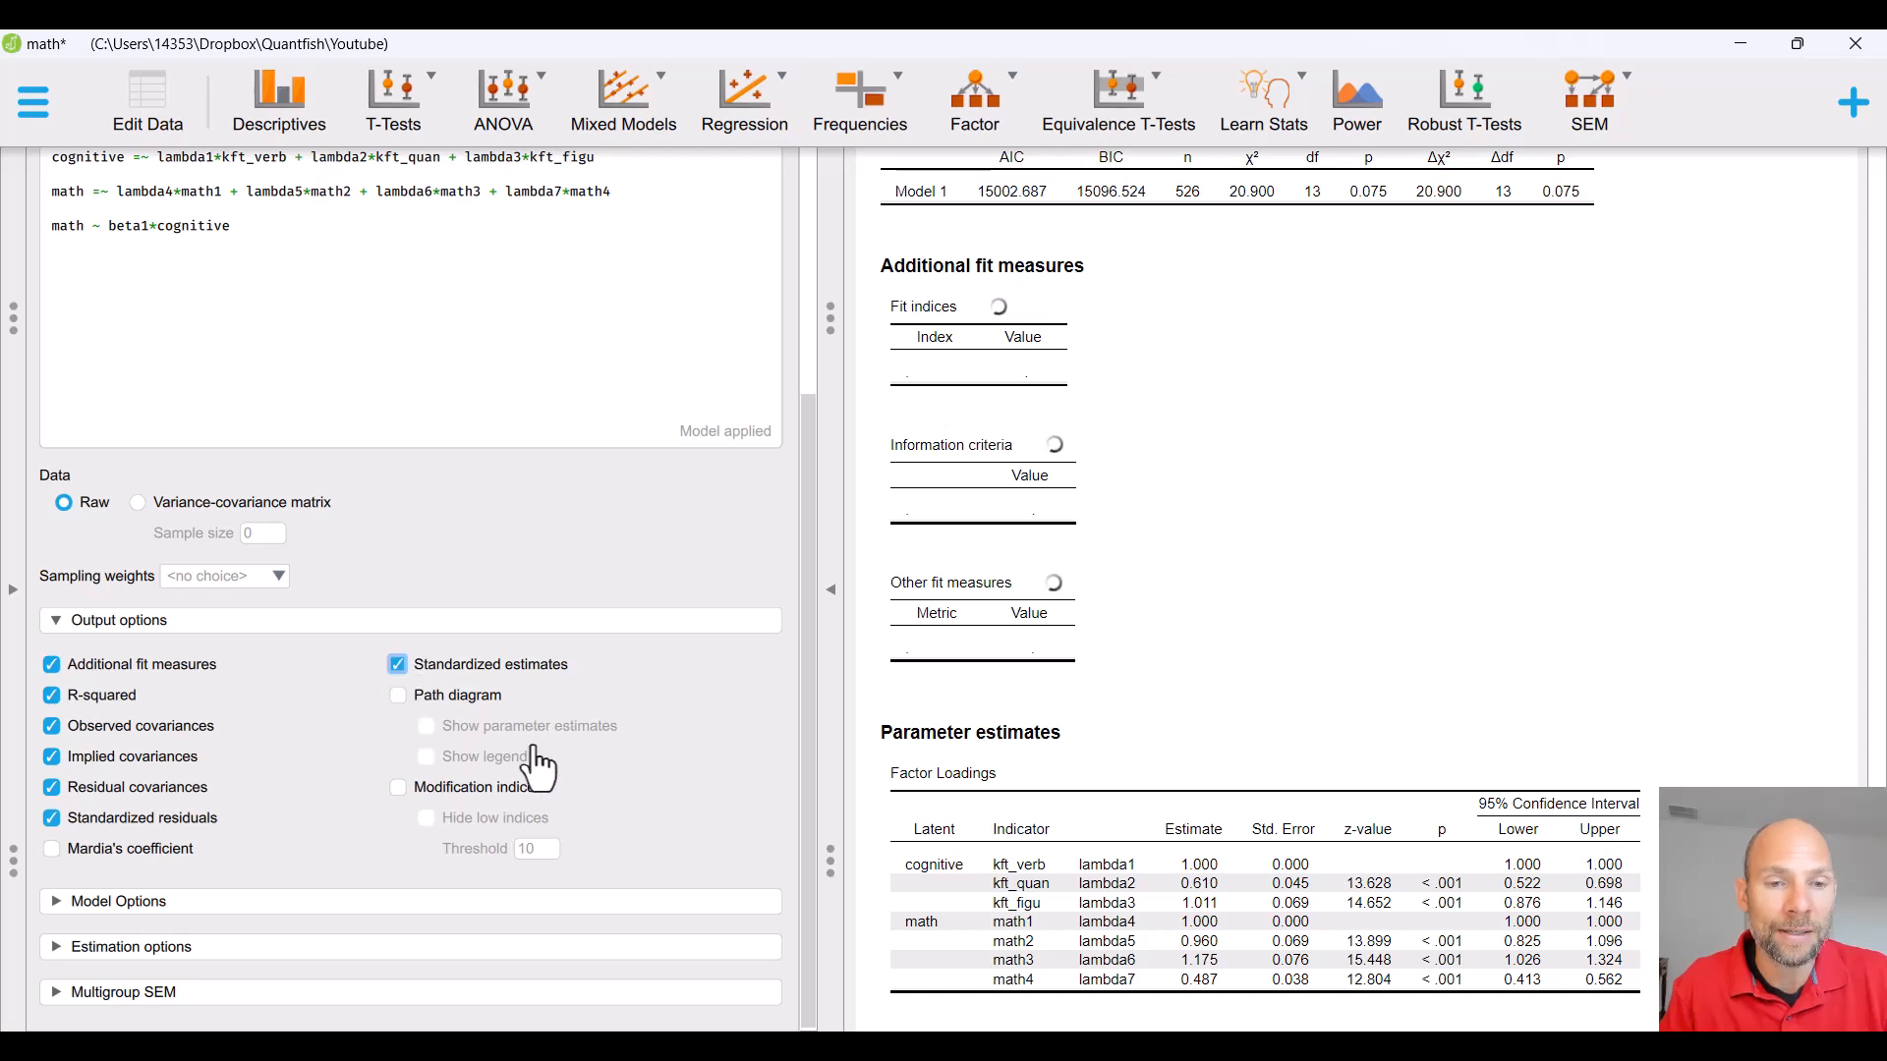
pyautogui.click(468, 700)
pyautogui.click(466, 791)
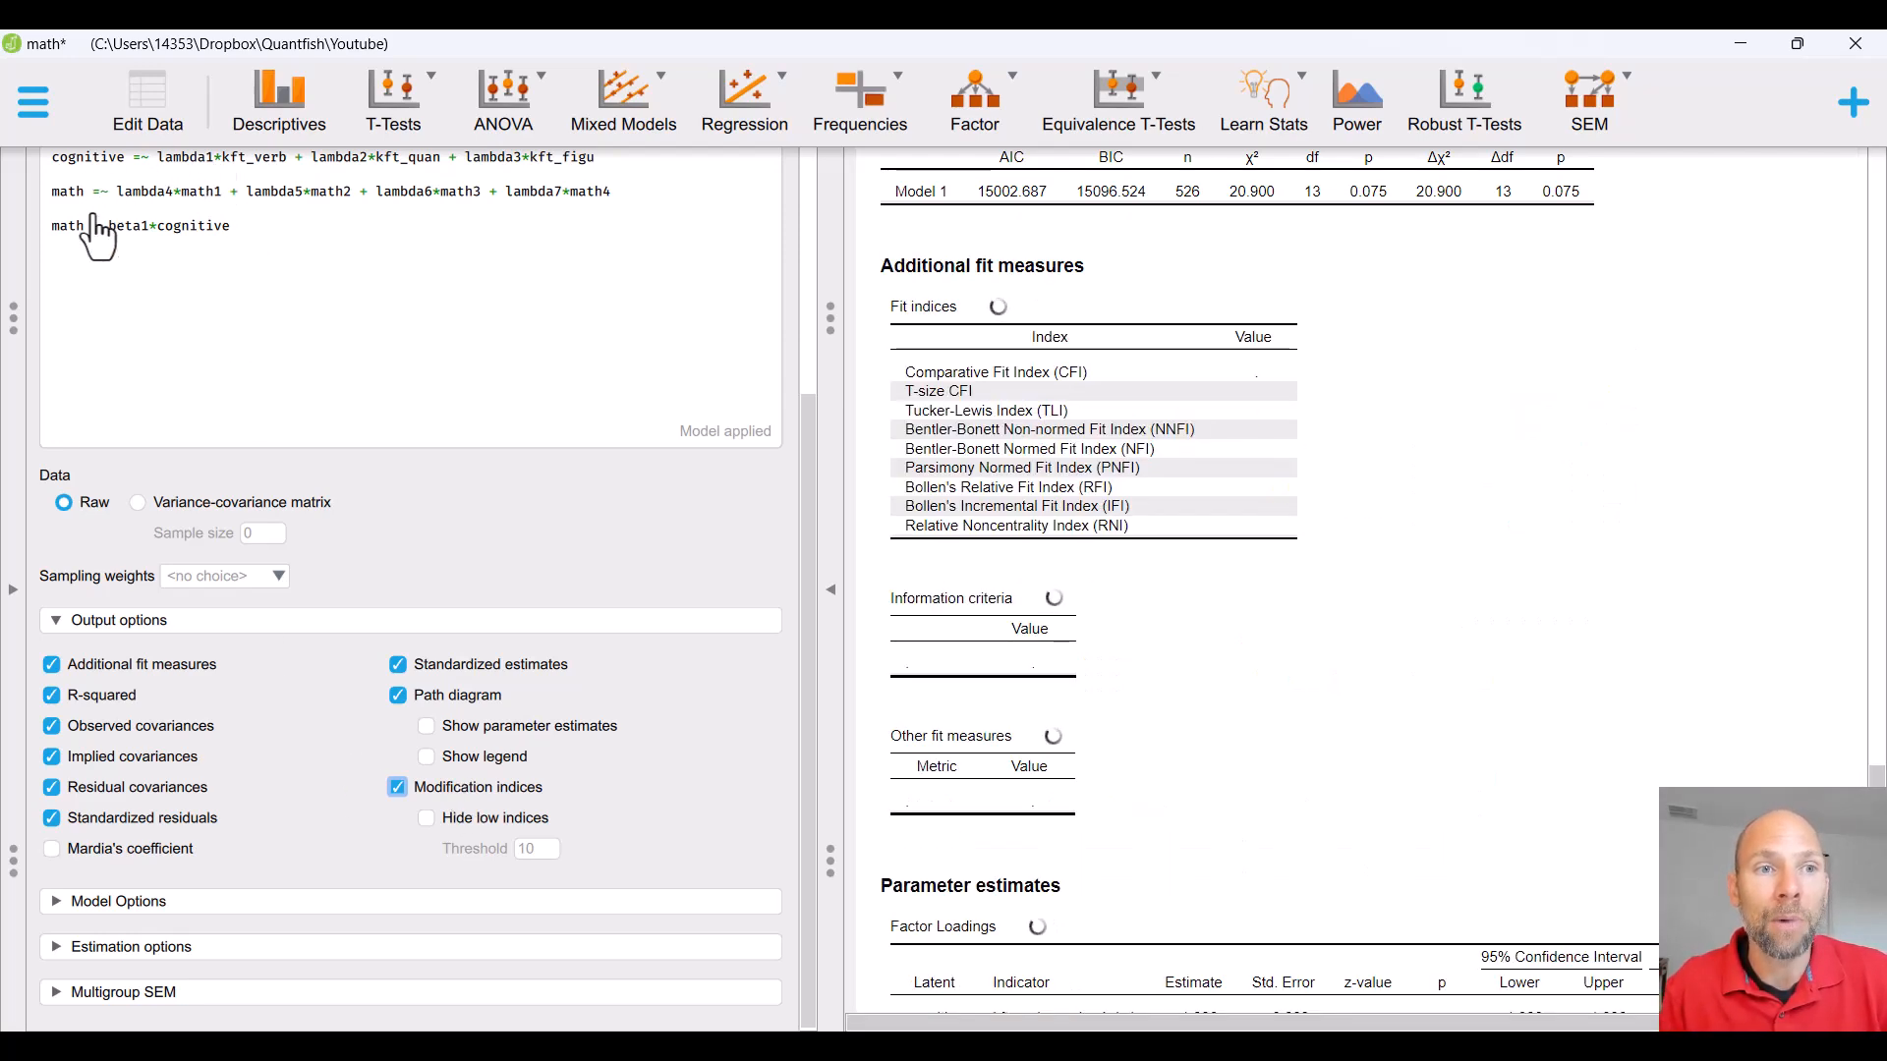
# Review the structural equation model's fit measures, R-squared values, standardized parameter estimates, covariance and residual matrices, and modification indices
pyautogui.scroll(2, 280, 311)
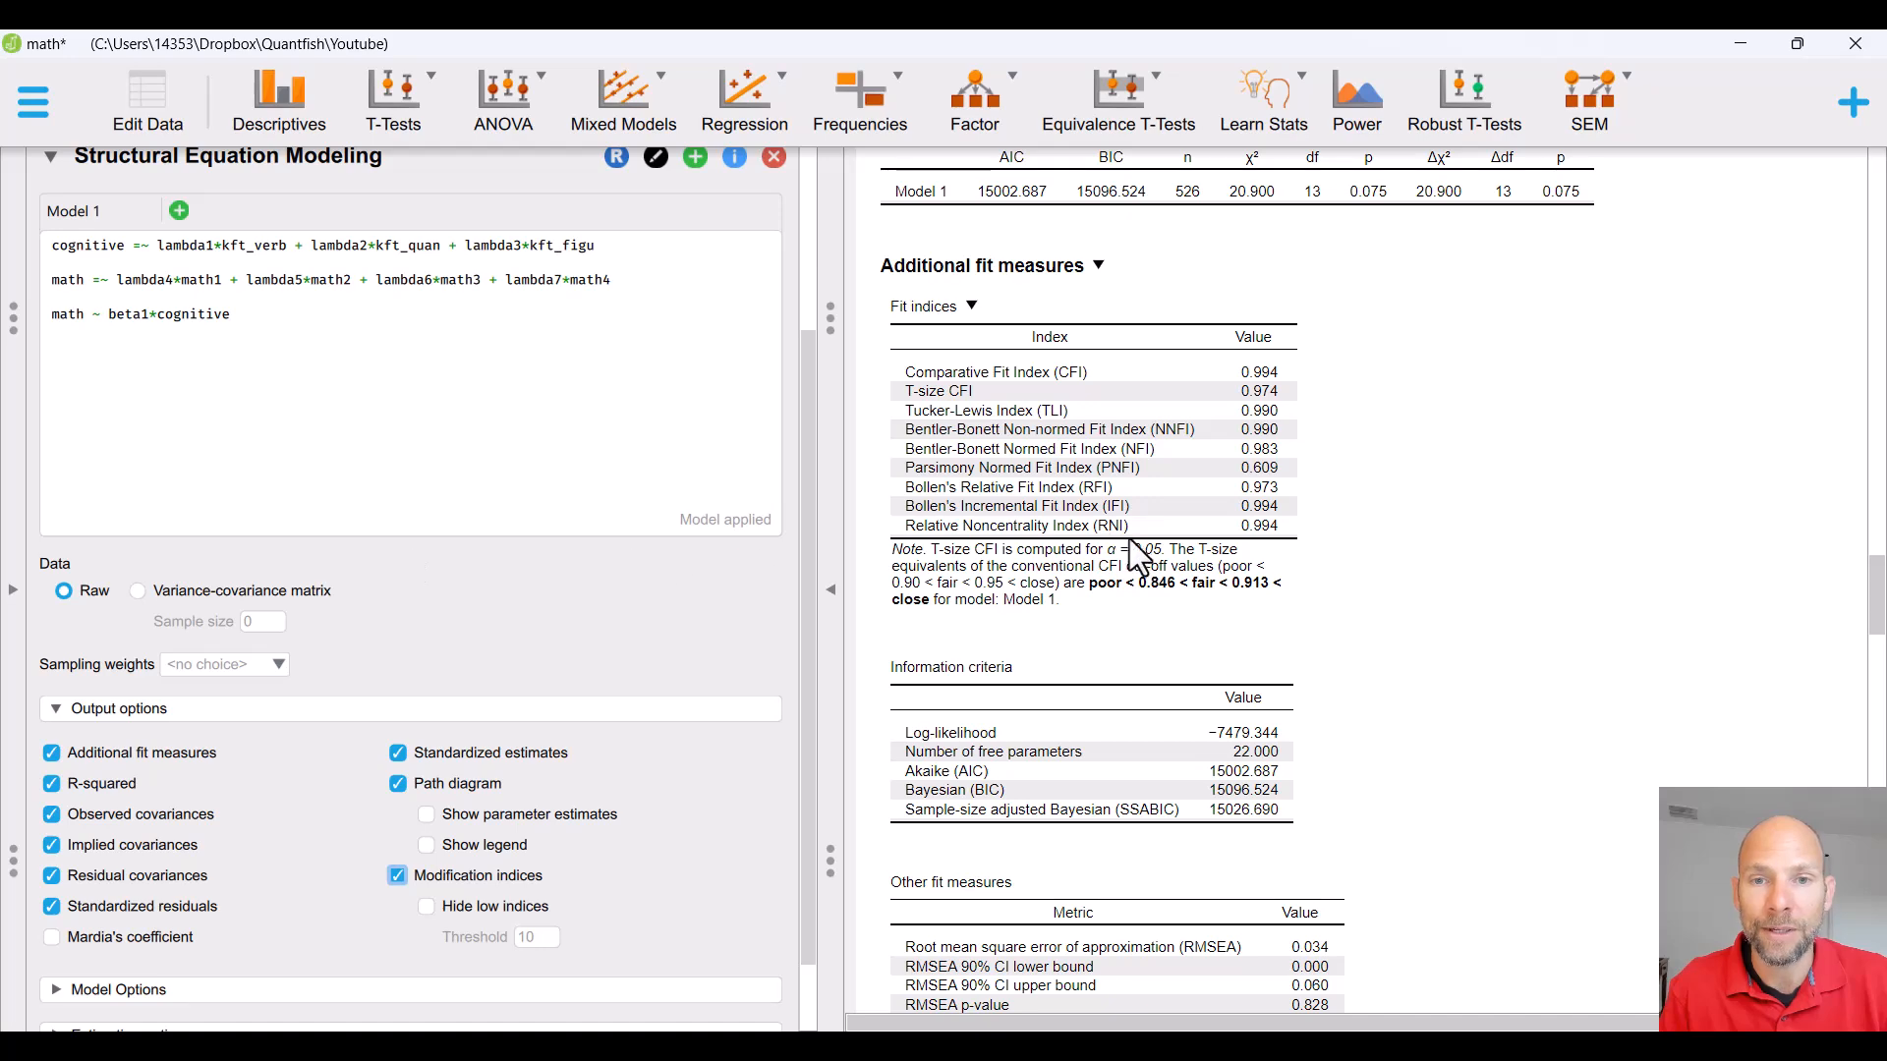
pyautogui.scroll(3, 1130, 539)
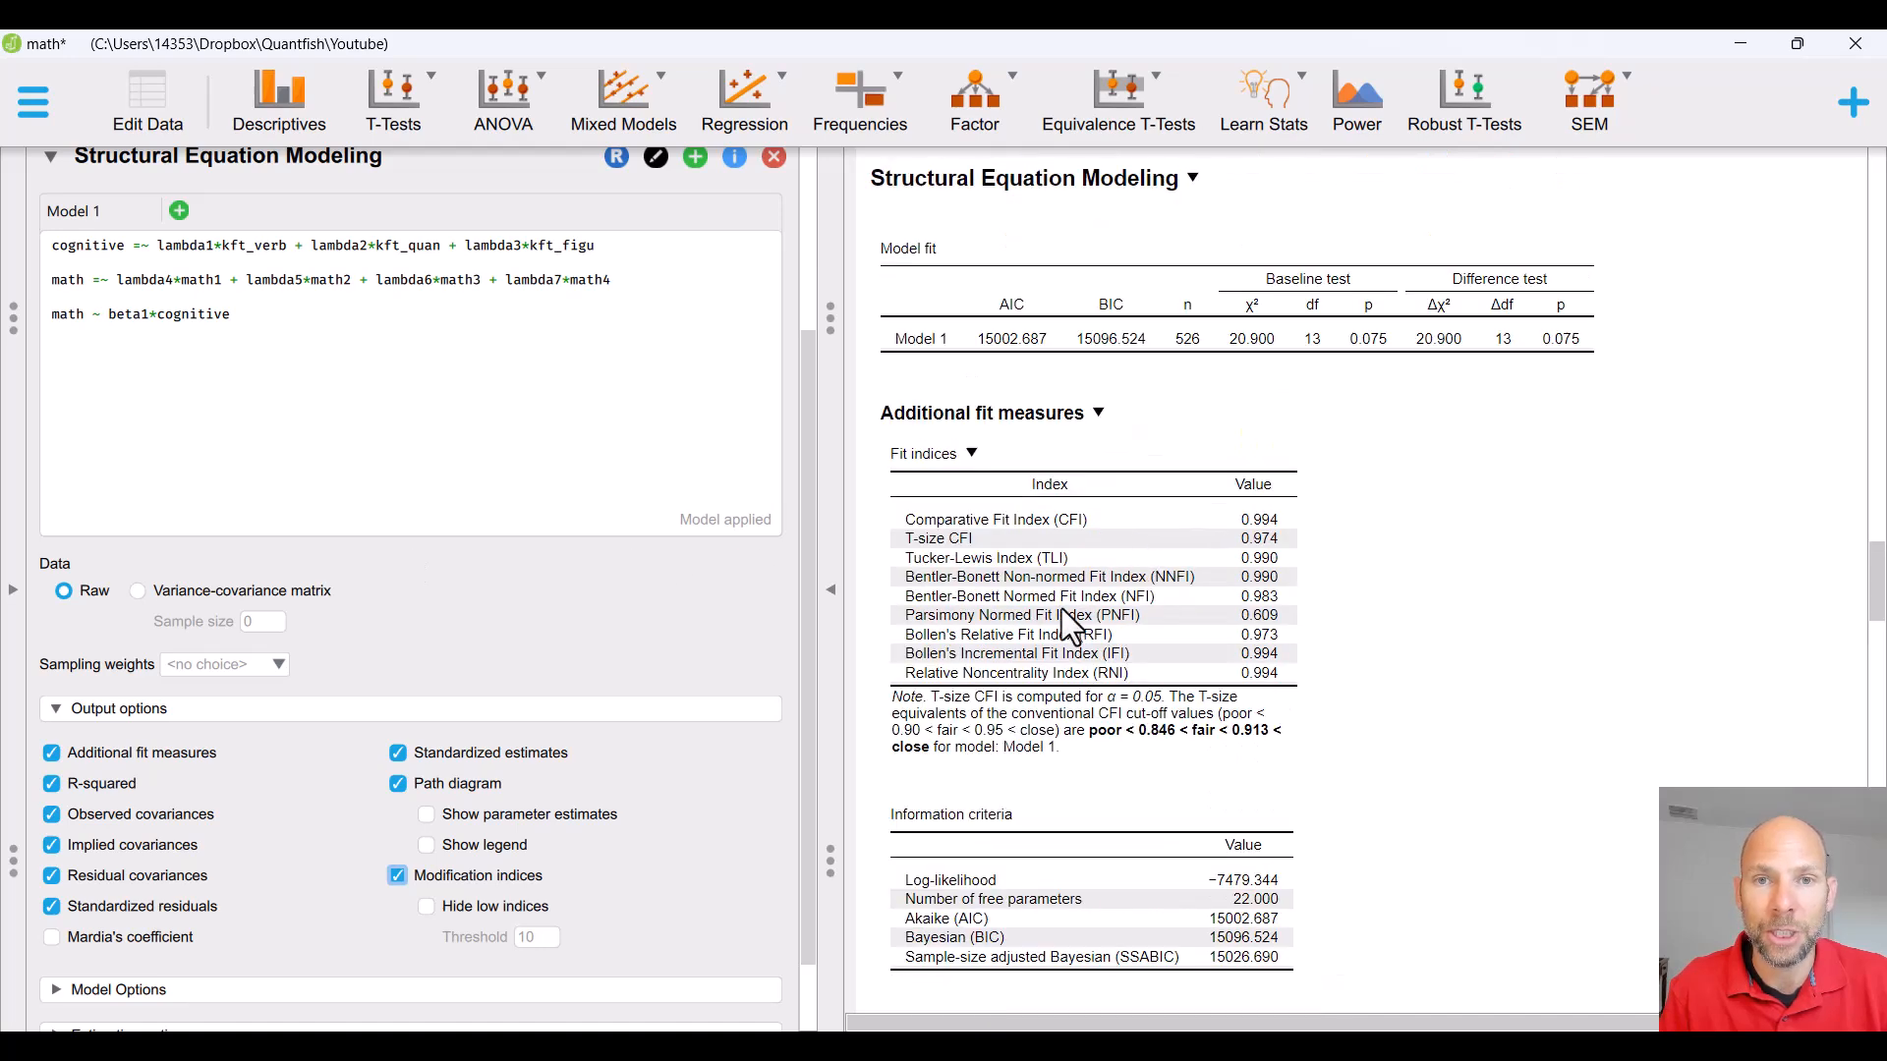
pyautogui.scroll(-10, 1063, 609)
pyautogui.scroll(-10, 1066, 612)
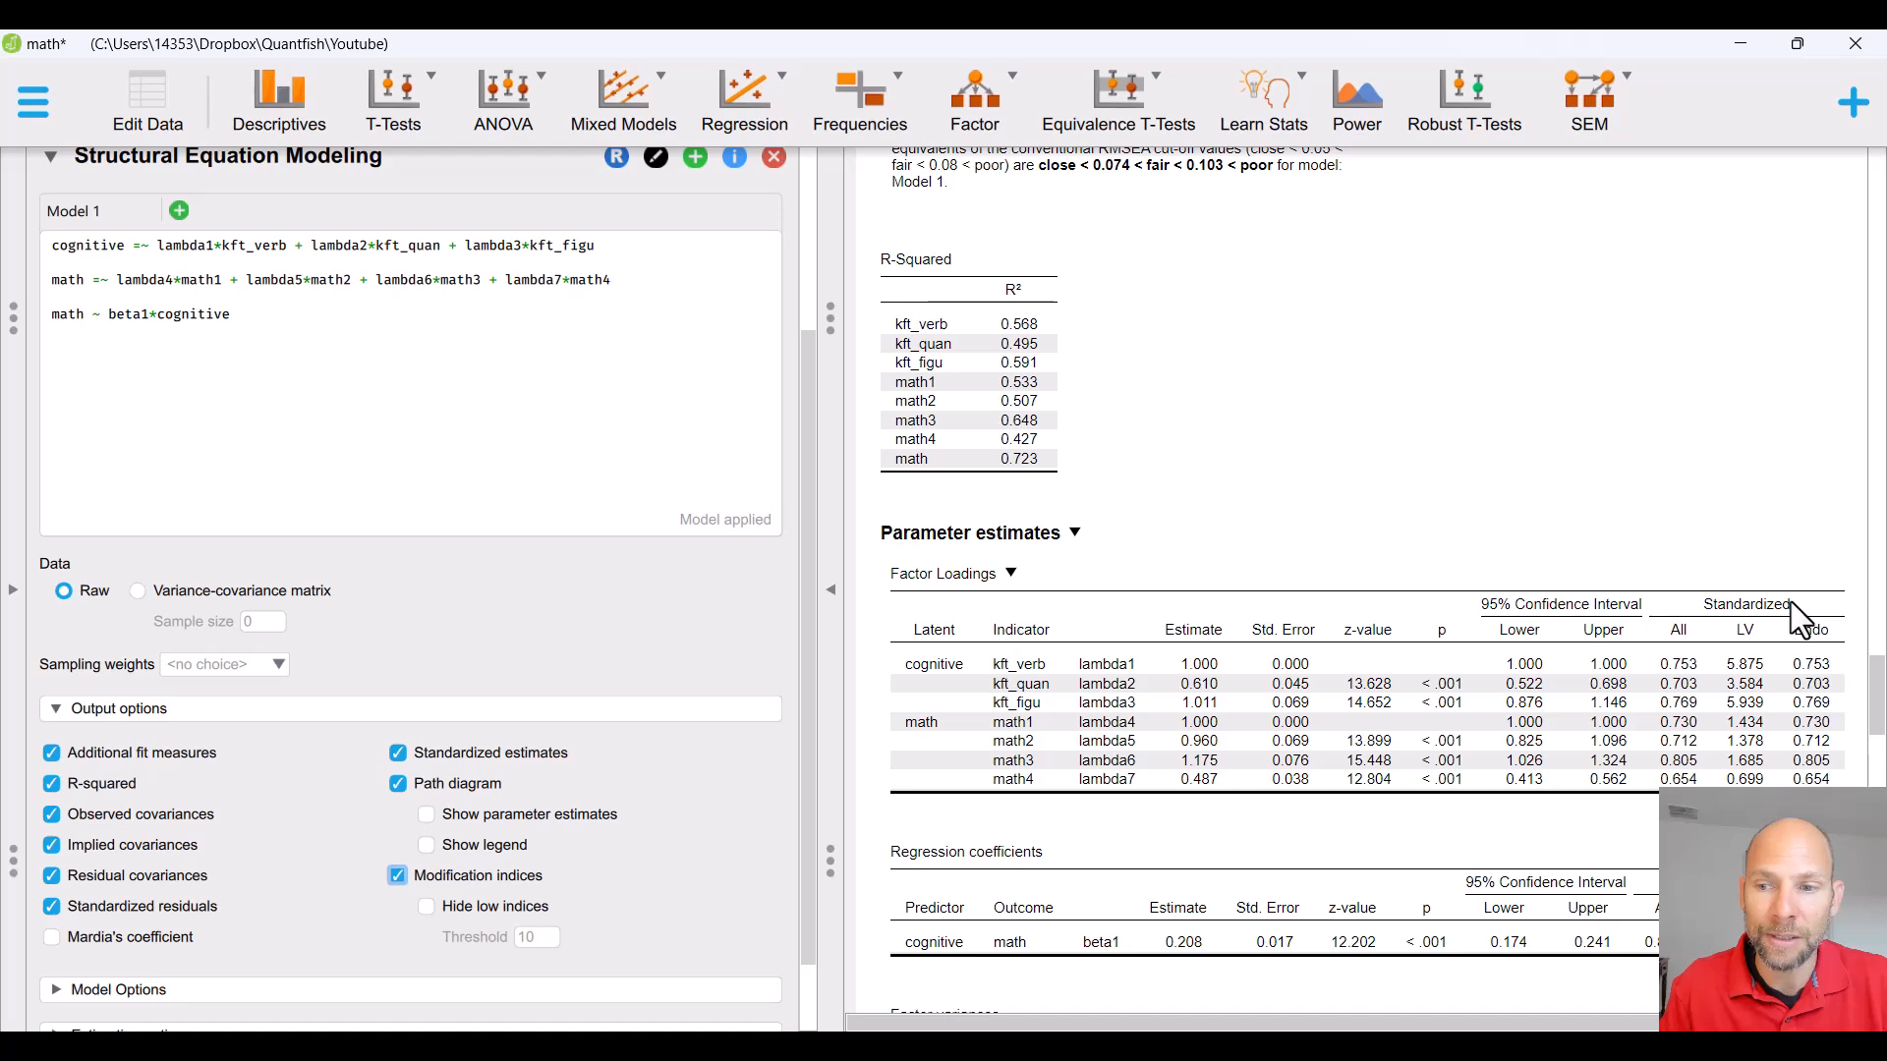
pyautogui.scroll(-4, 1790, 602)
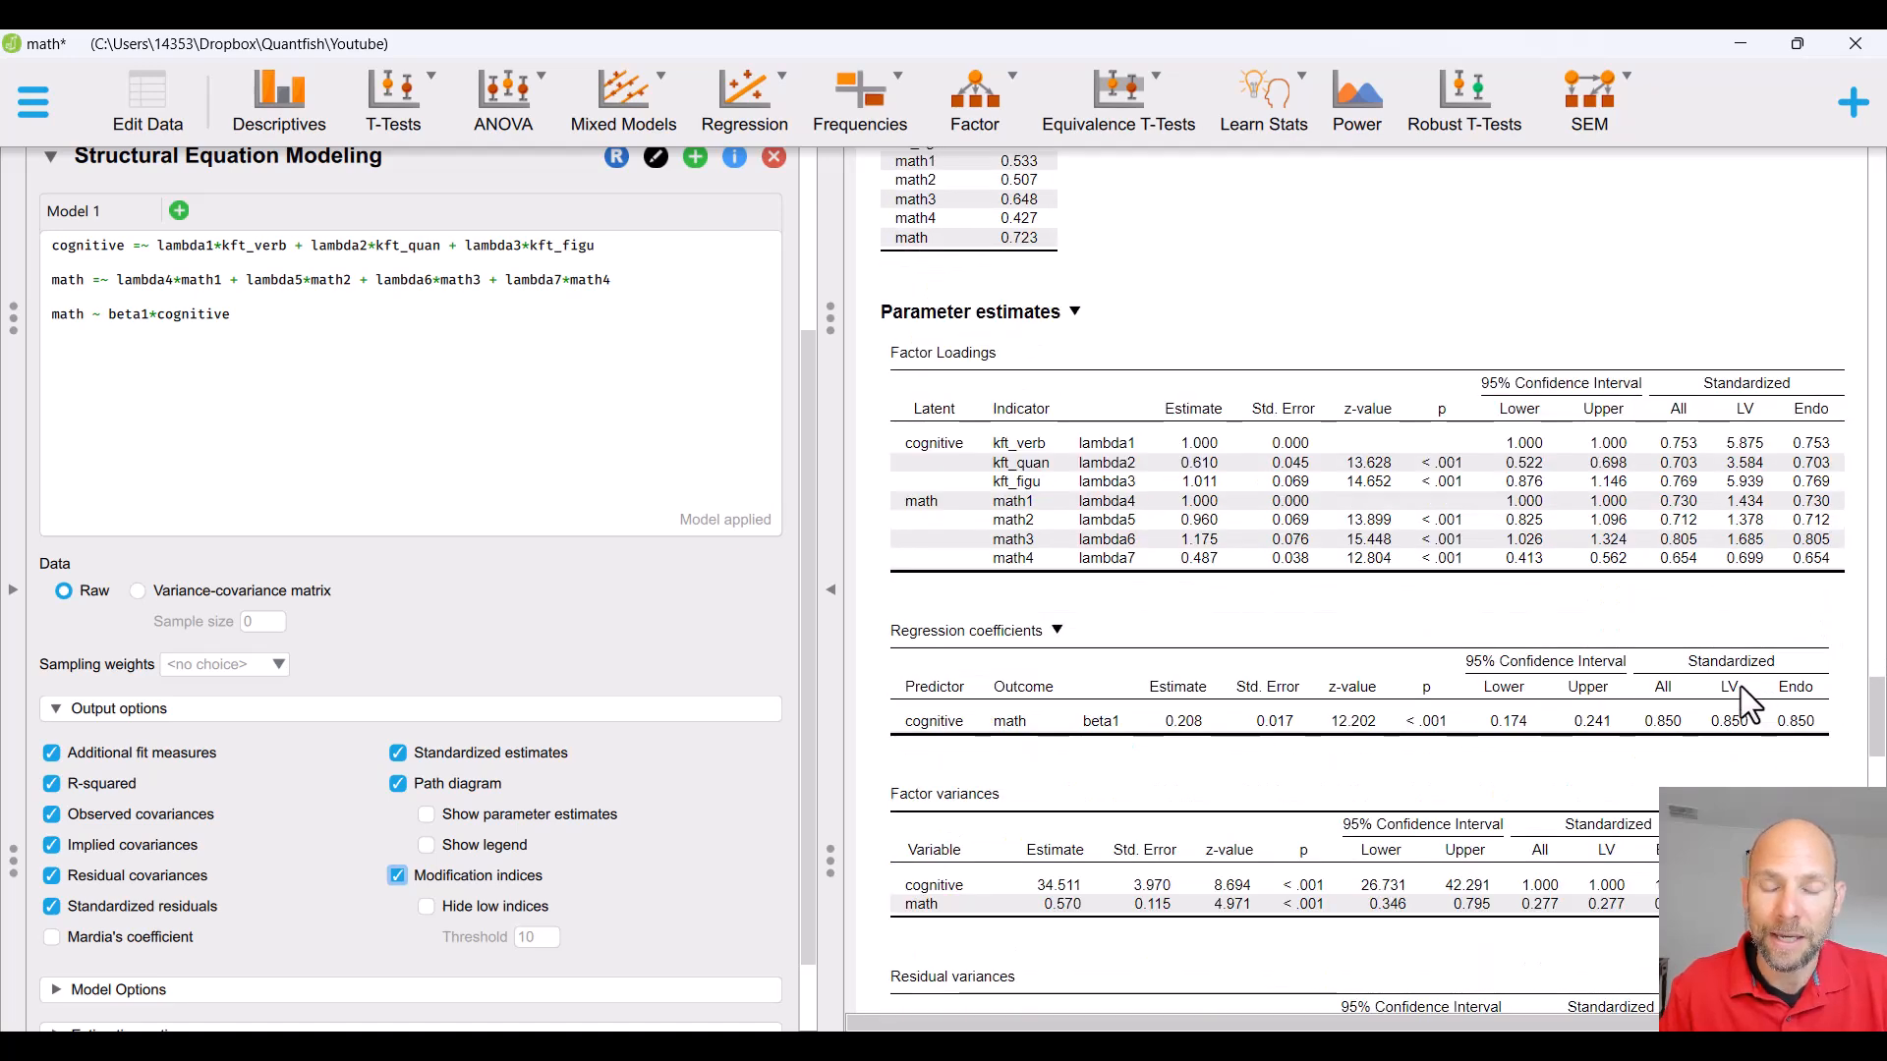
pyautogui.scroll(-3, 1724, 716)
pyautogui.scroll(-1, 1725, 691)
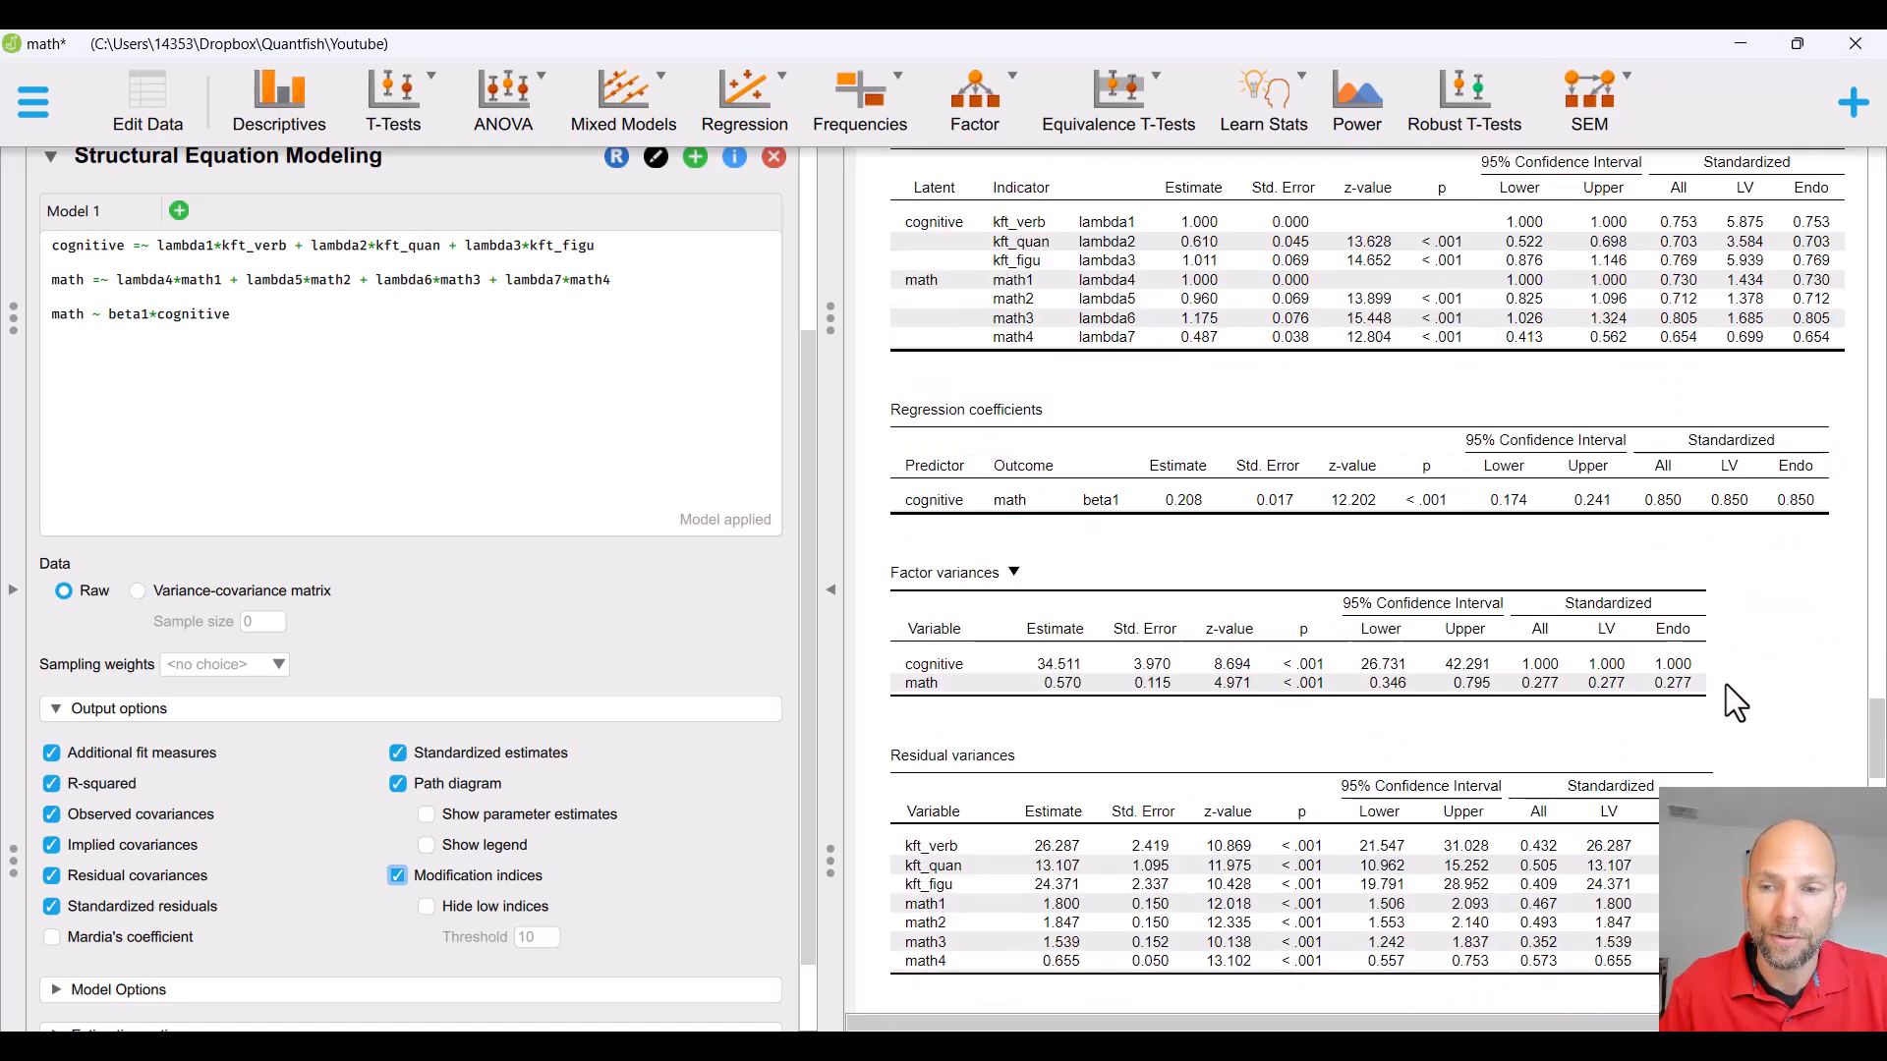
pyautogui.scroll(-3, 1695, 659)
pyautogui.scroll(-4, 1394, 737)
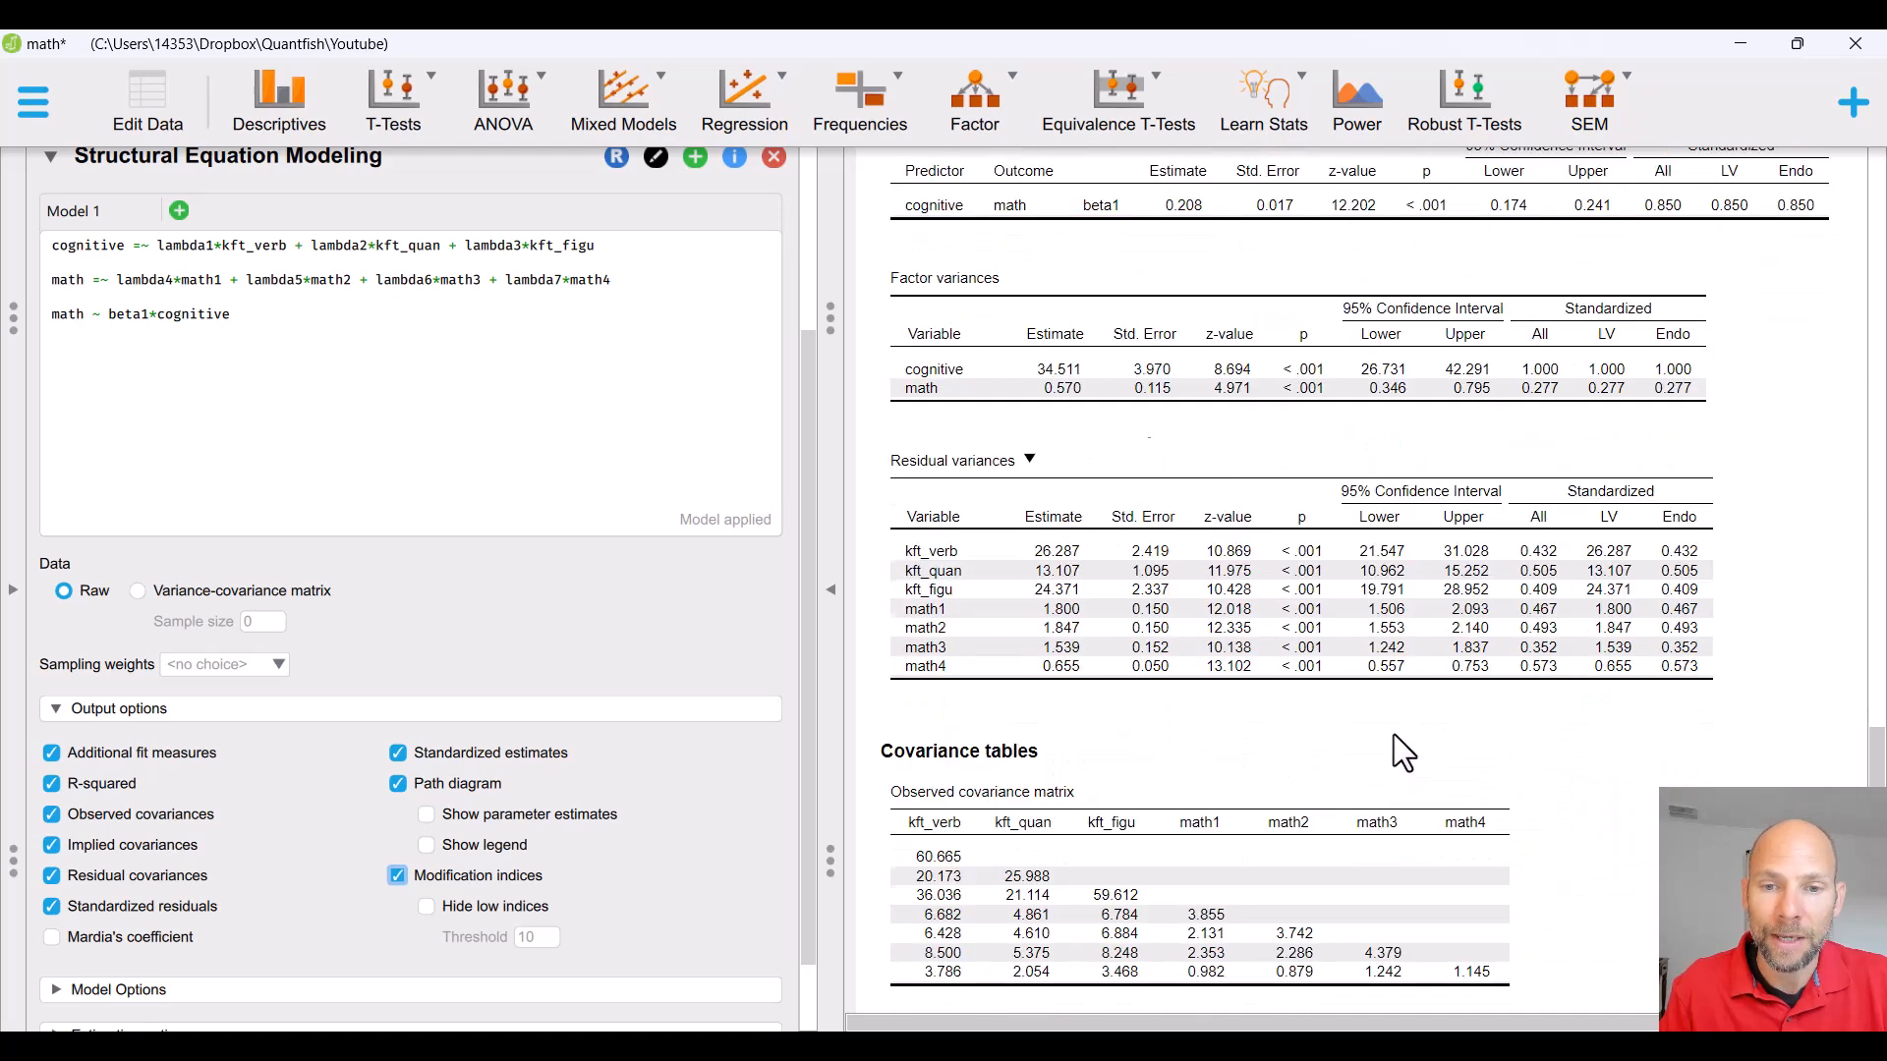
pyautogui.scroll(-2, 1189, 658)
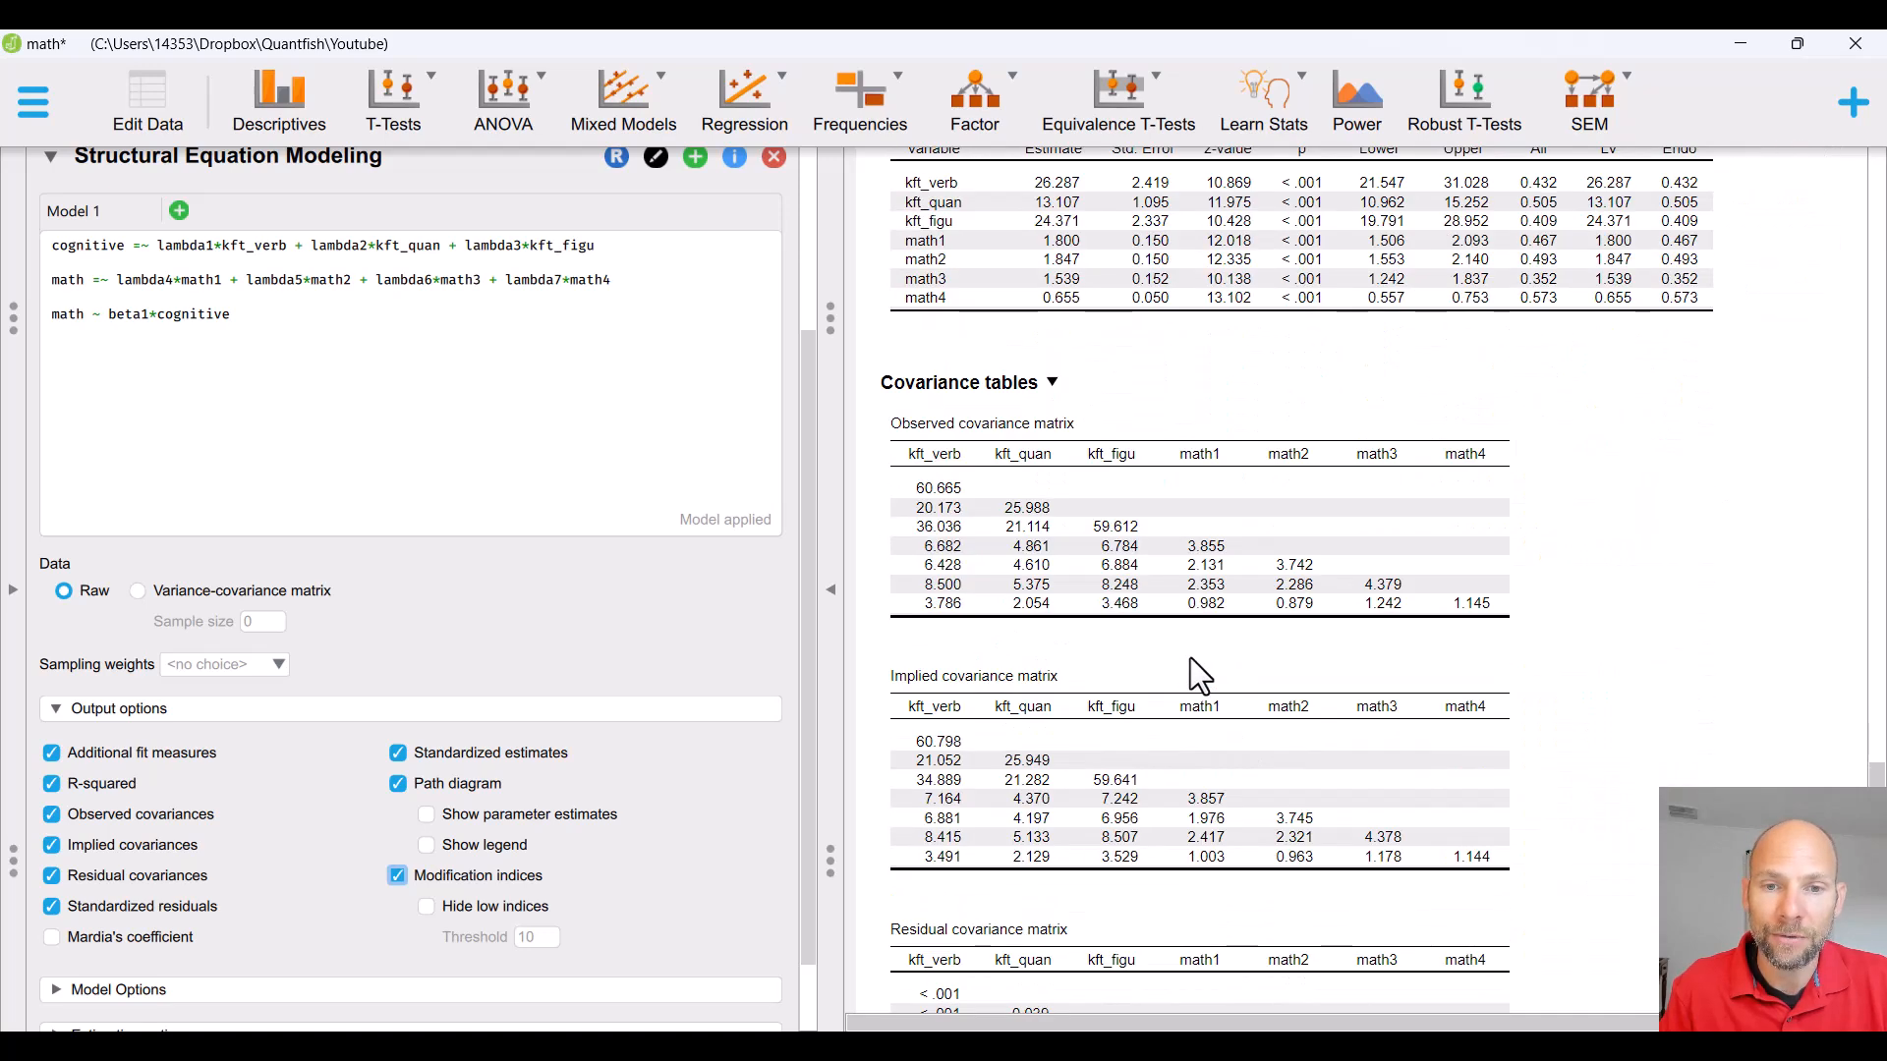
pyautogui.scroll(-3, 1272, 787)
pyautogui.scroll(-3, 1297, 747)
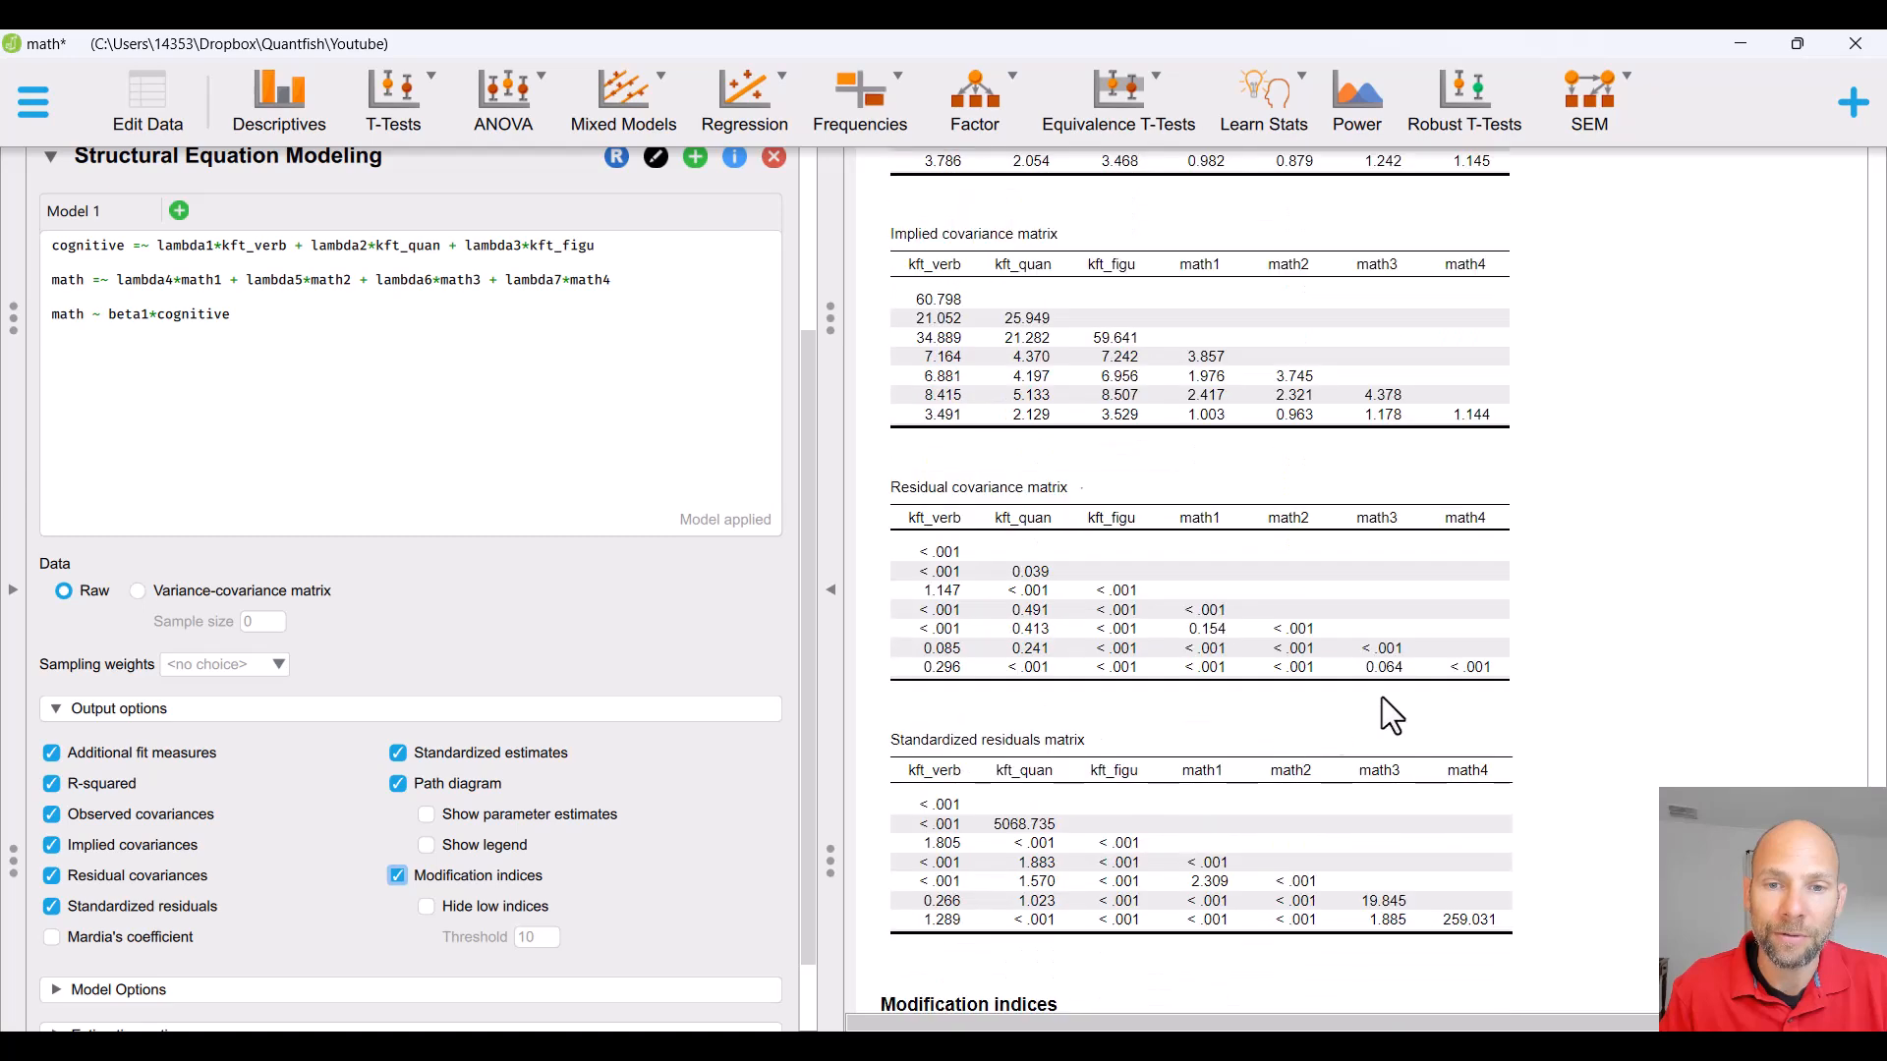
pyautogui.scroll(-11, 1134, 605)
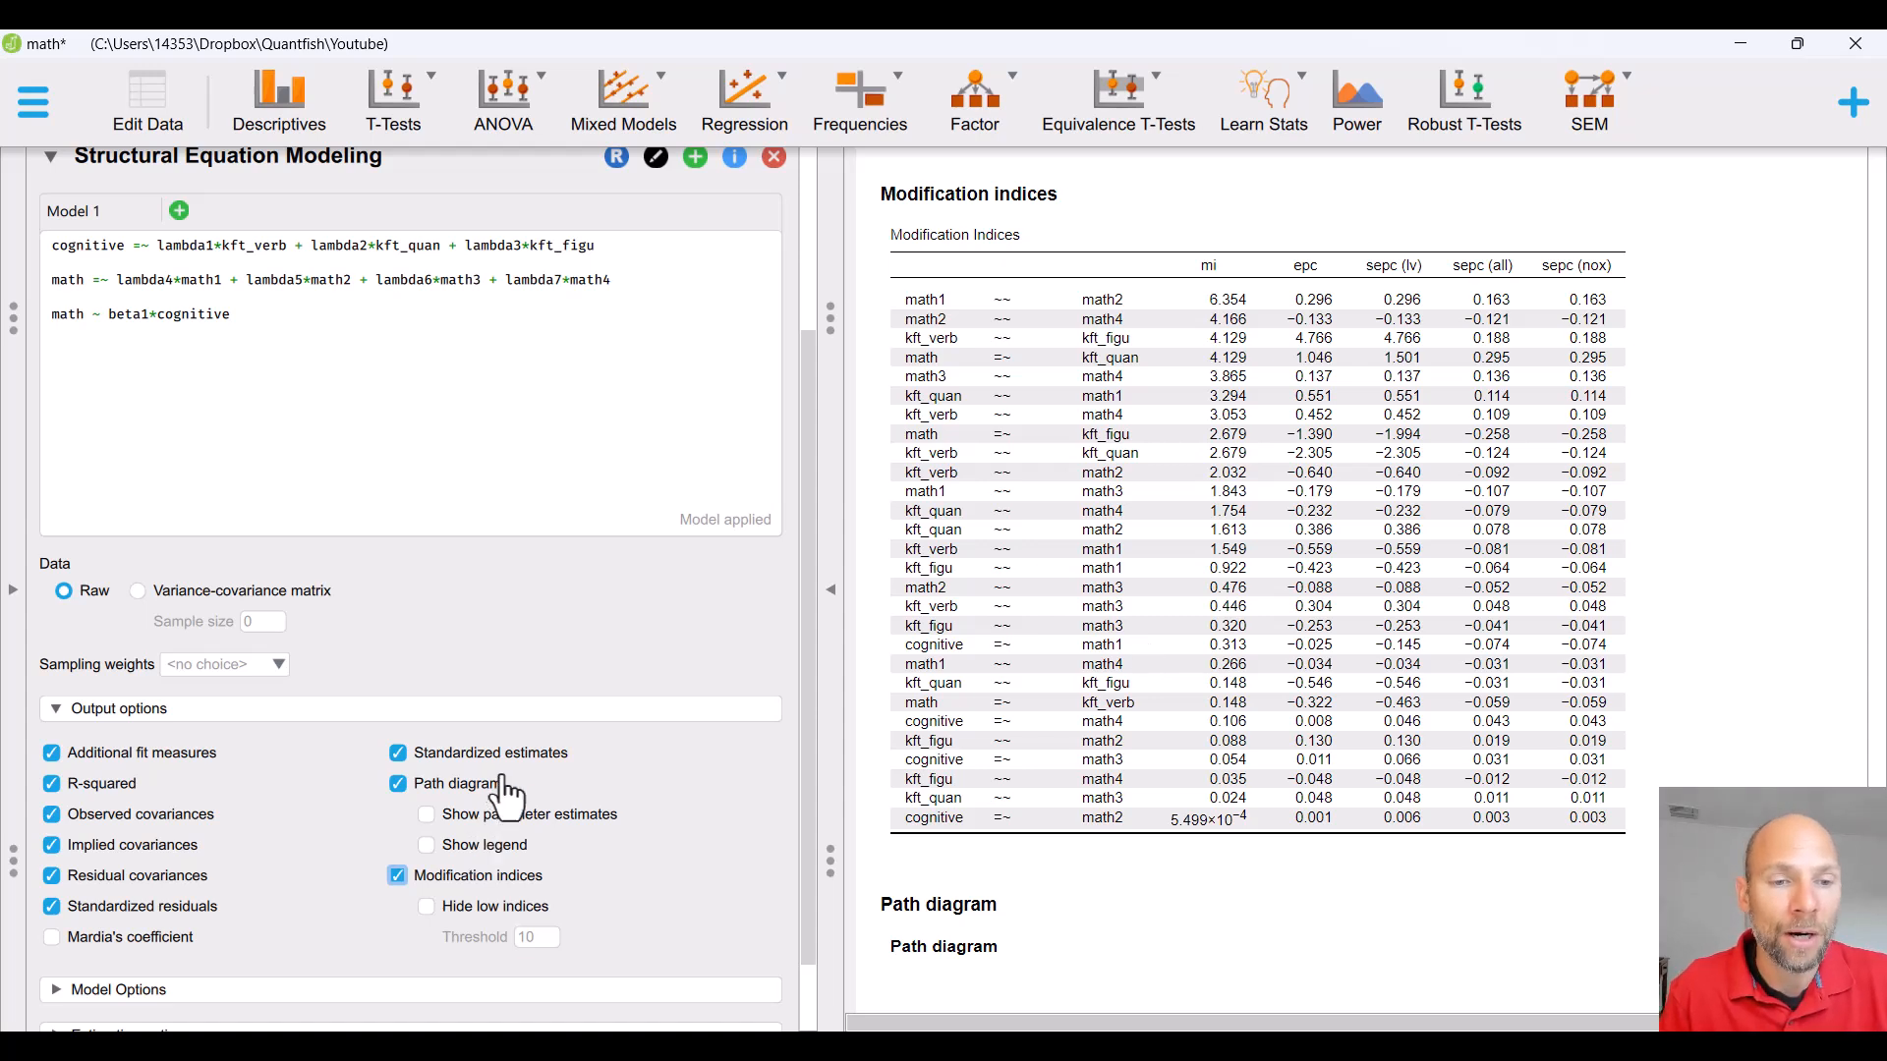
# Look over the structural equation model's model options, estimation options and multigroup settings
pyautogui.scroll(-2, 511, 786)
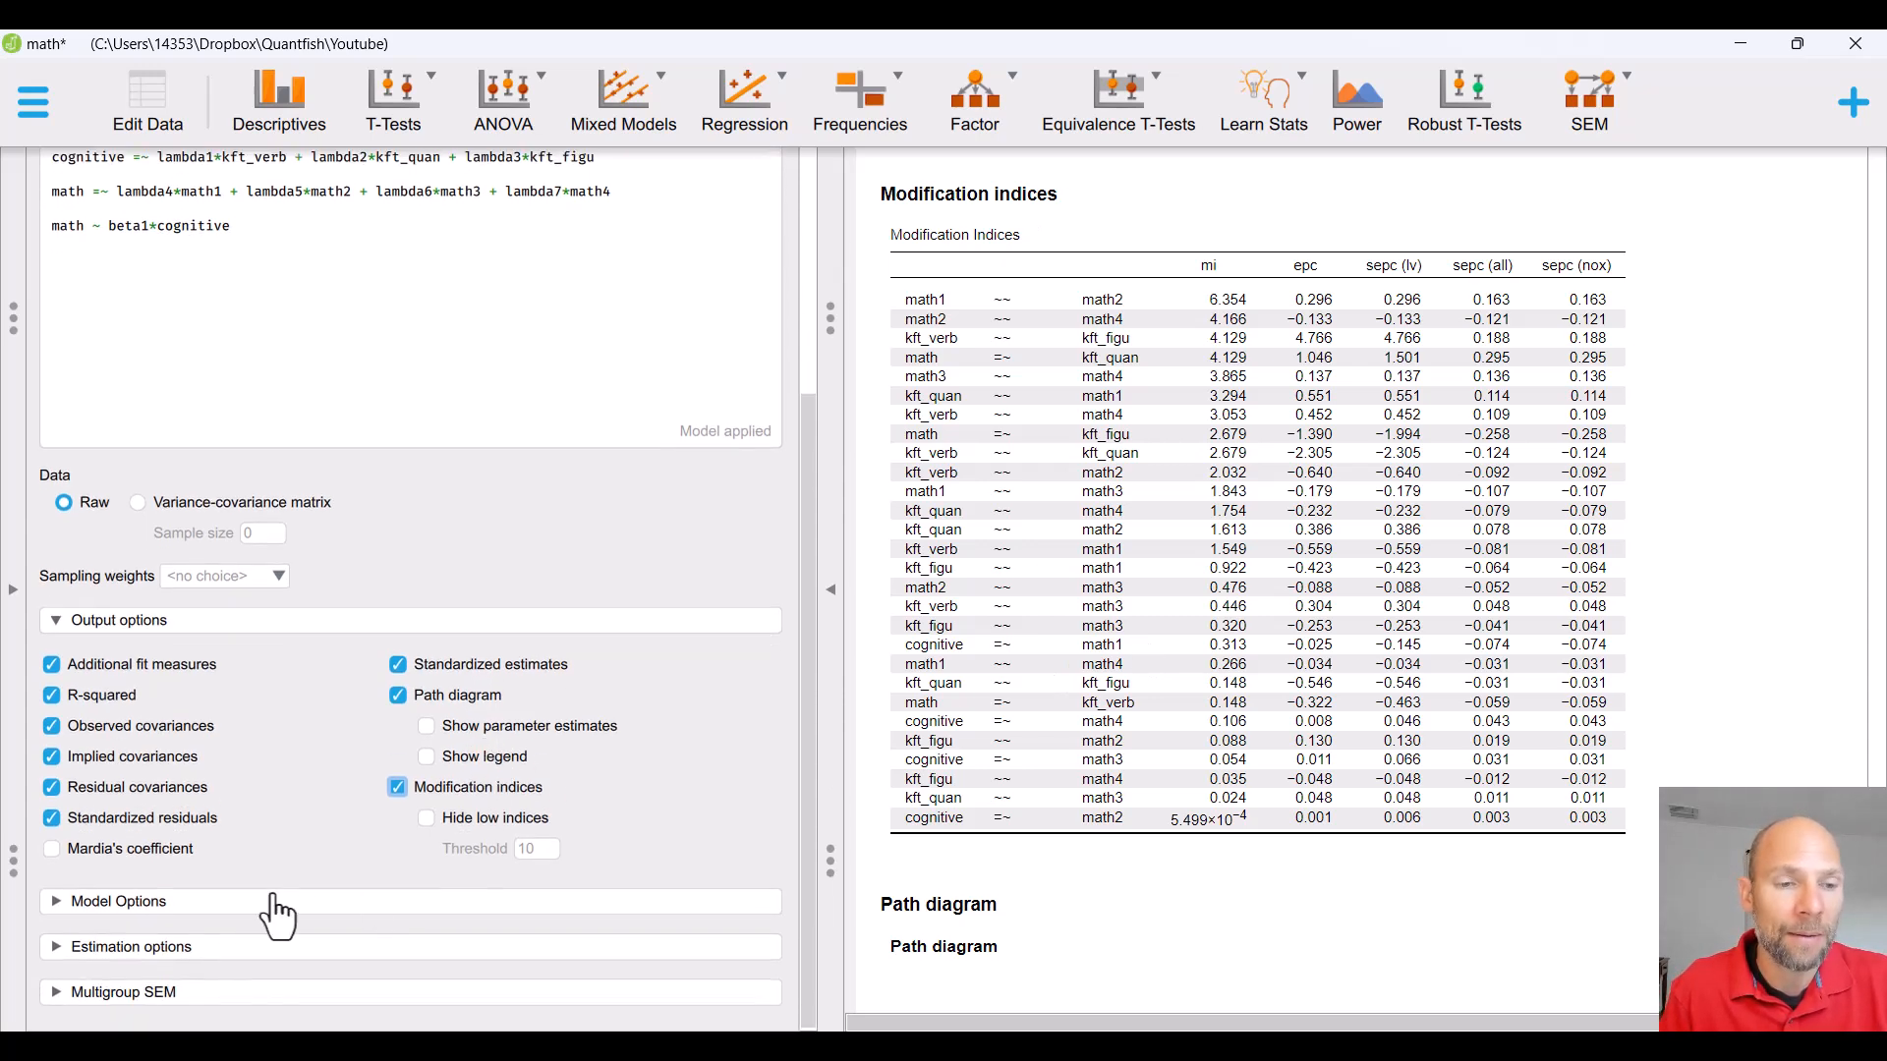
pyautogui.click(138, 902)
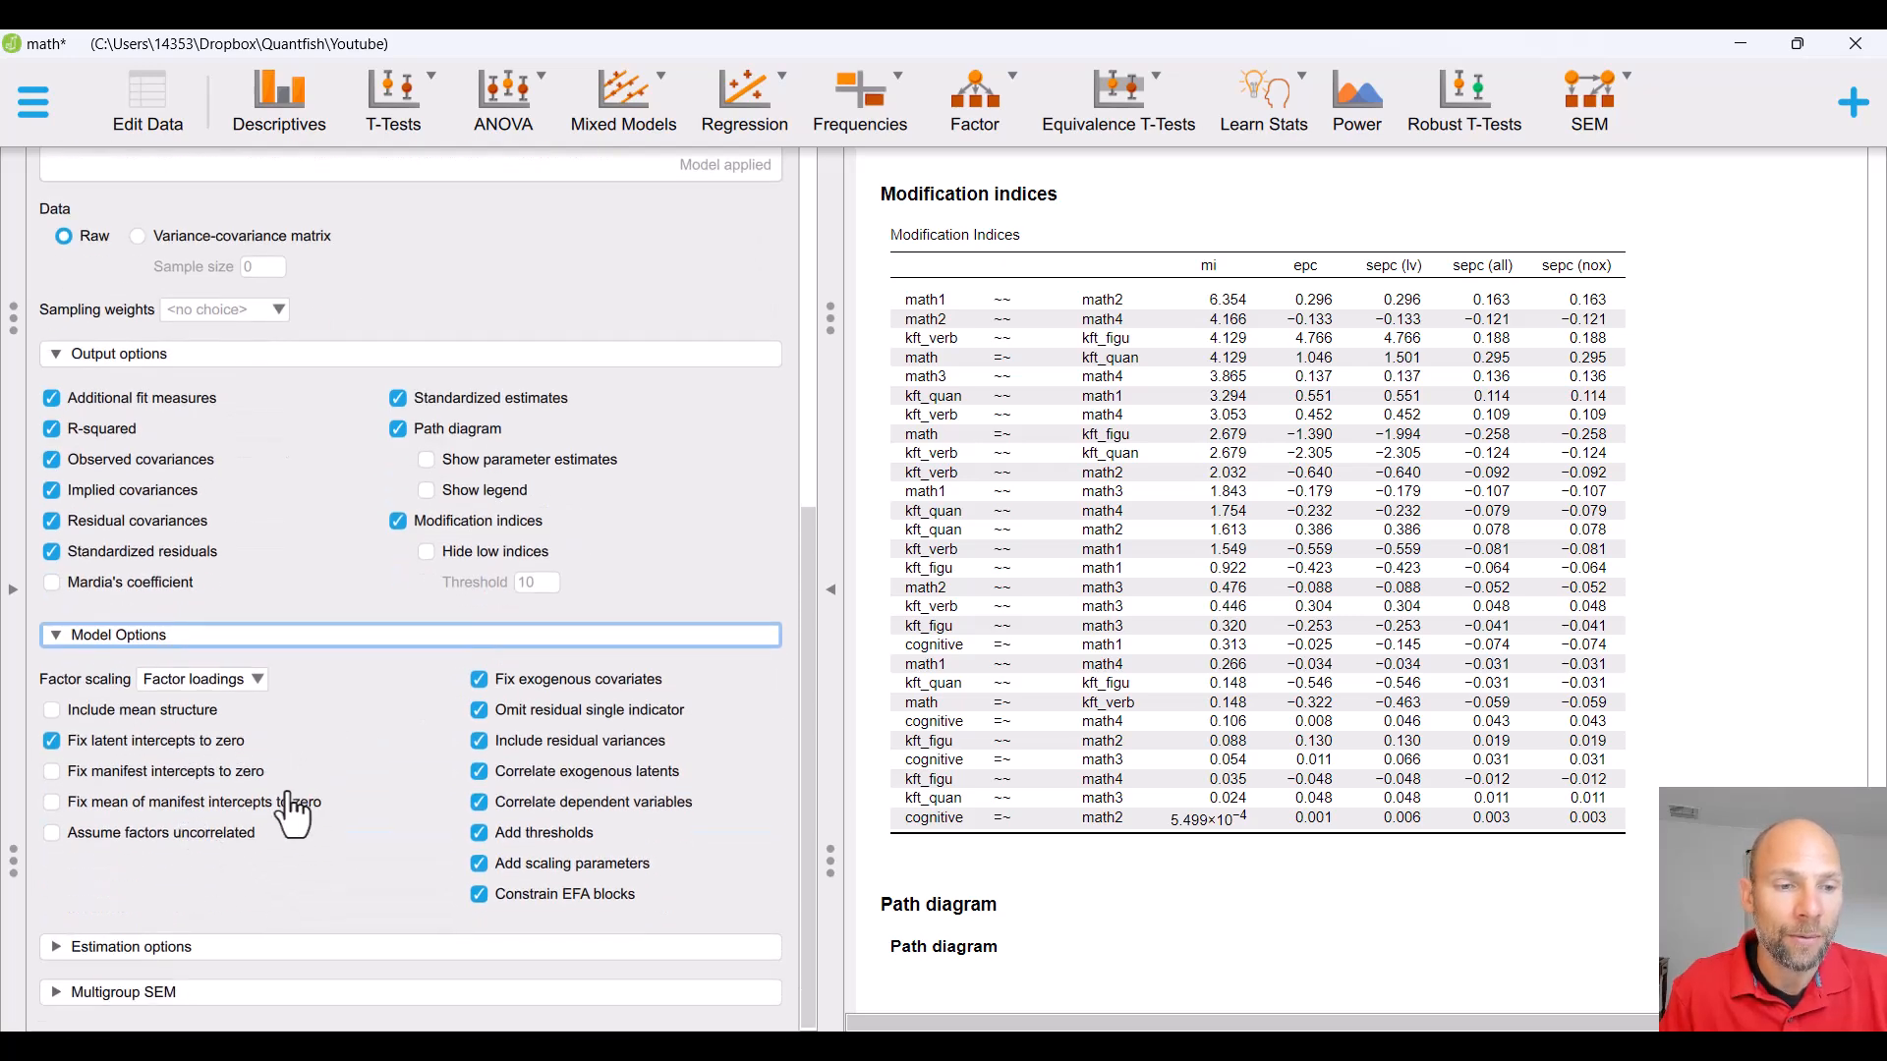
pyautogui.click(188, 946)
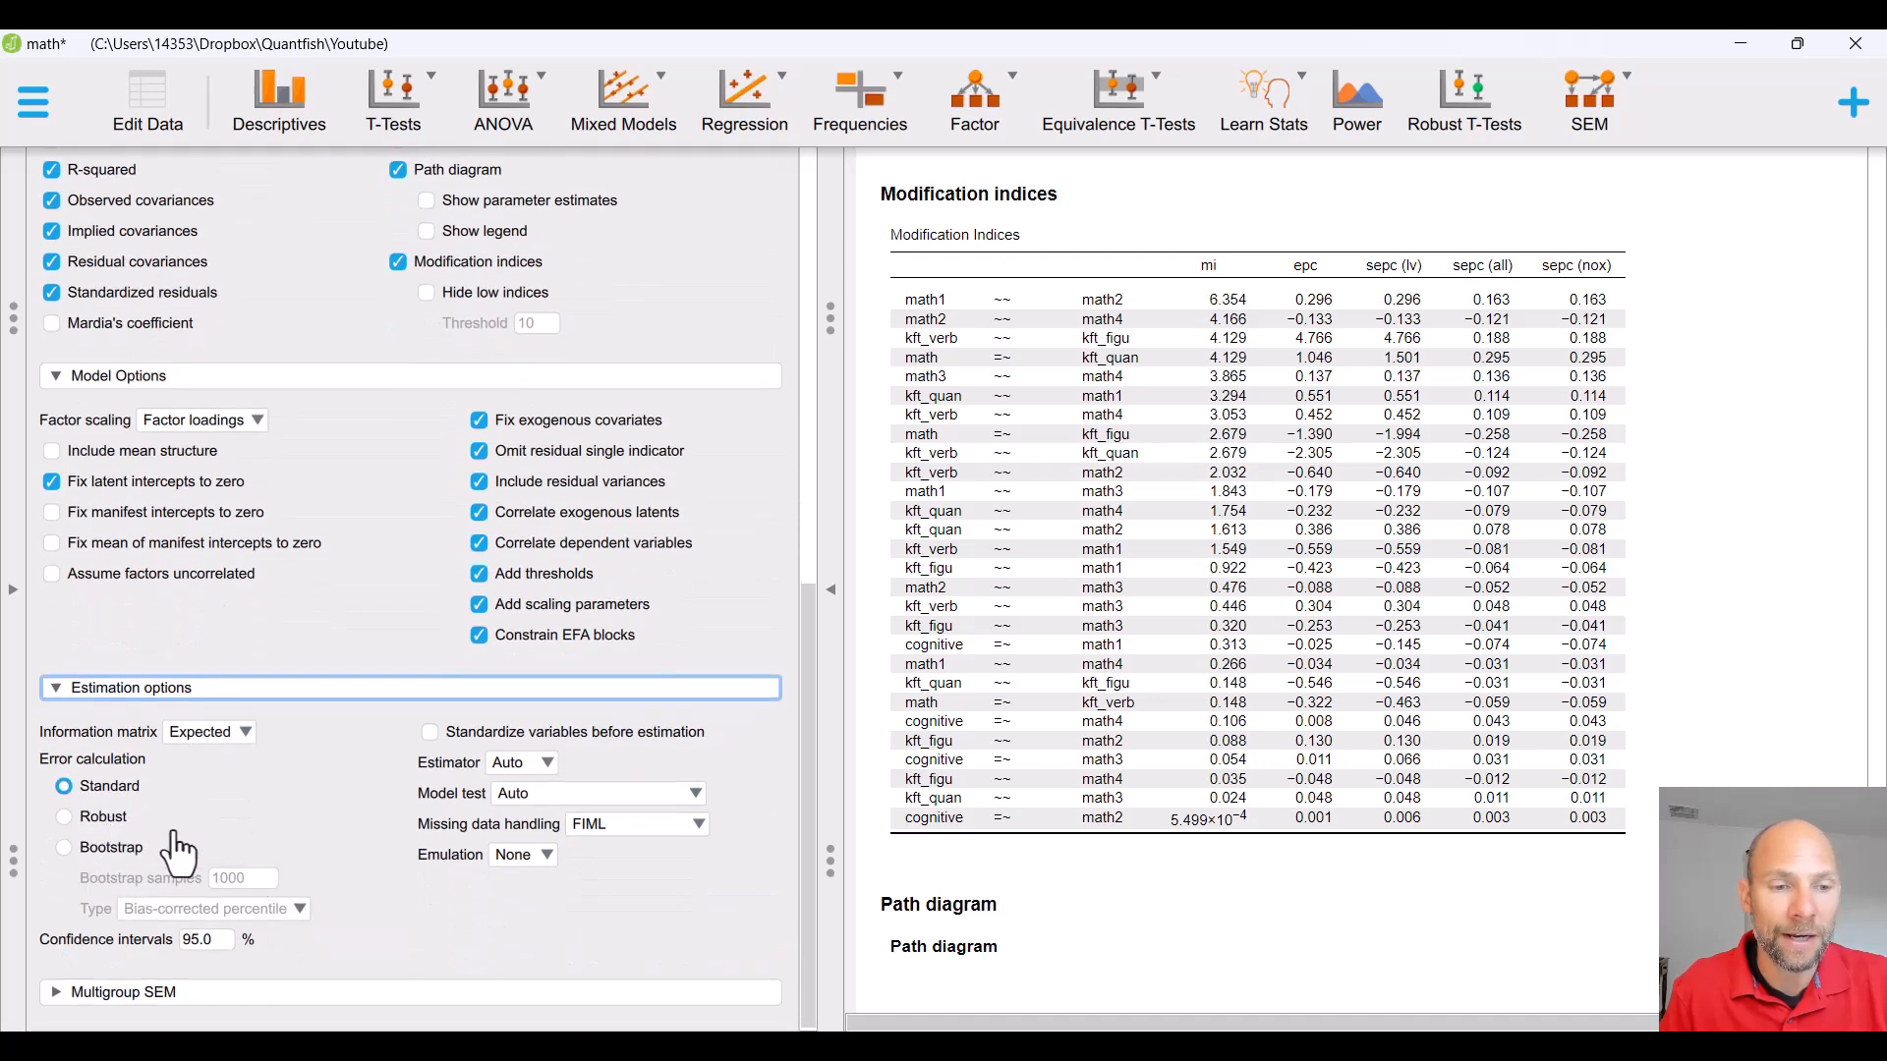
pyautogui.click(128, 994)
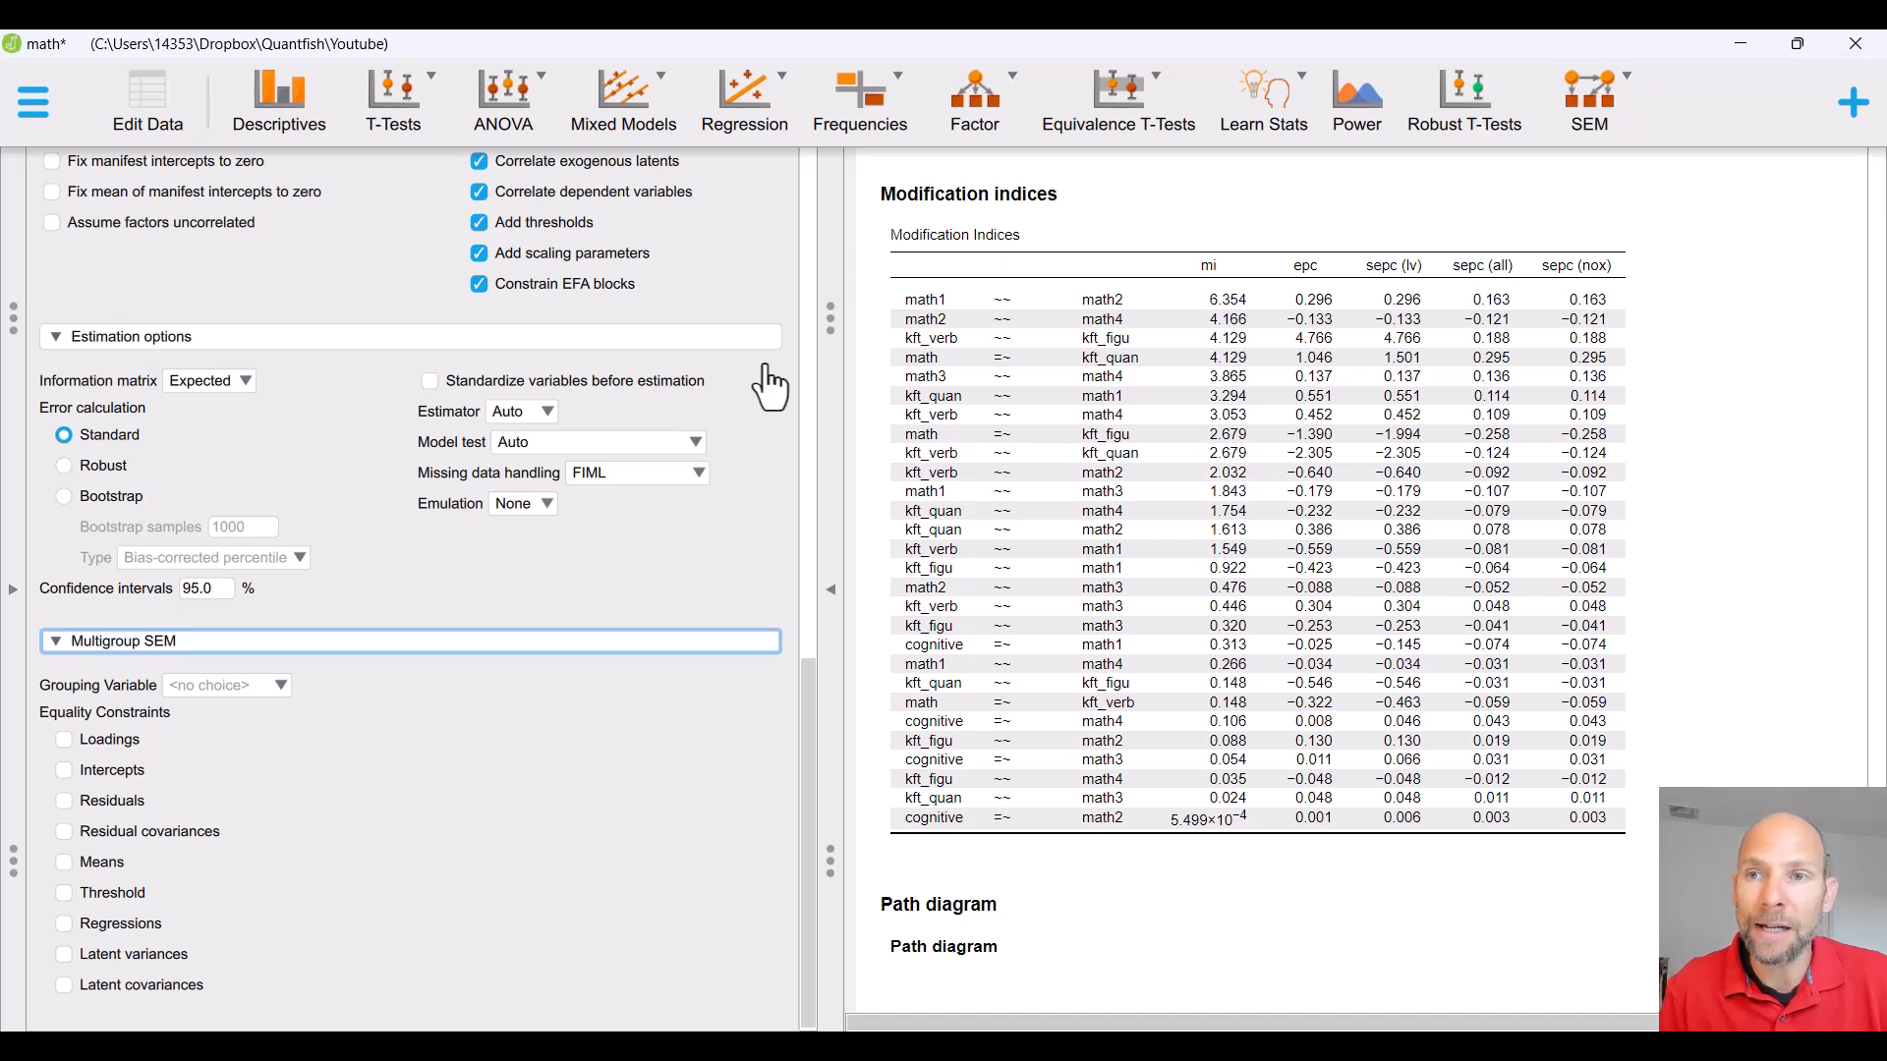
# Add a Mediation Analysis with kft_verb, kft_quan and kft_figu as the predictors
pyautogui.click(1639, 93)
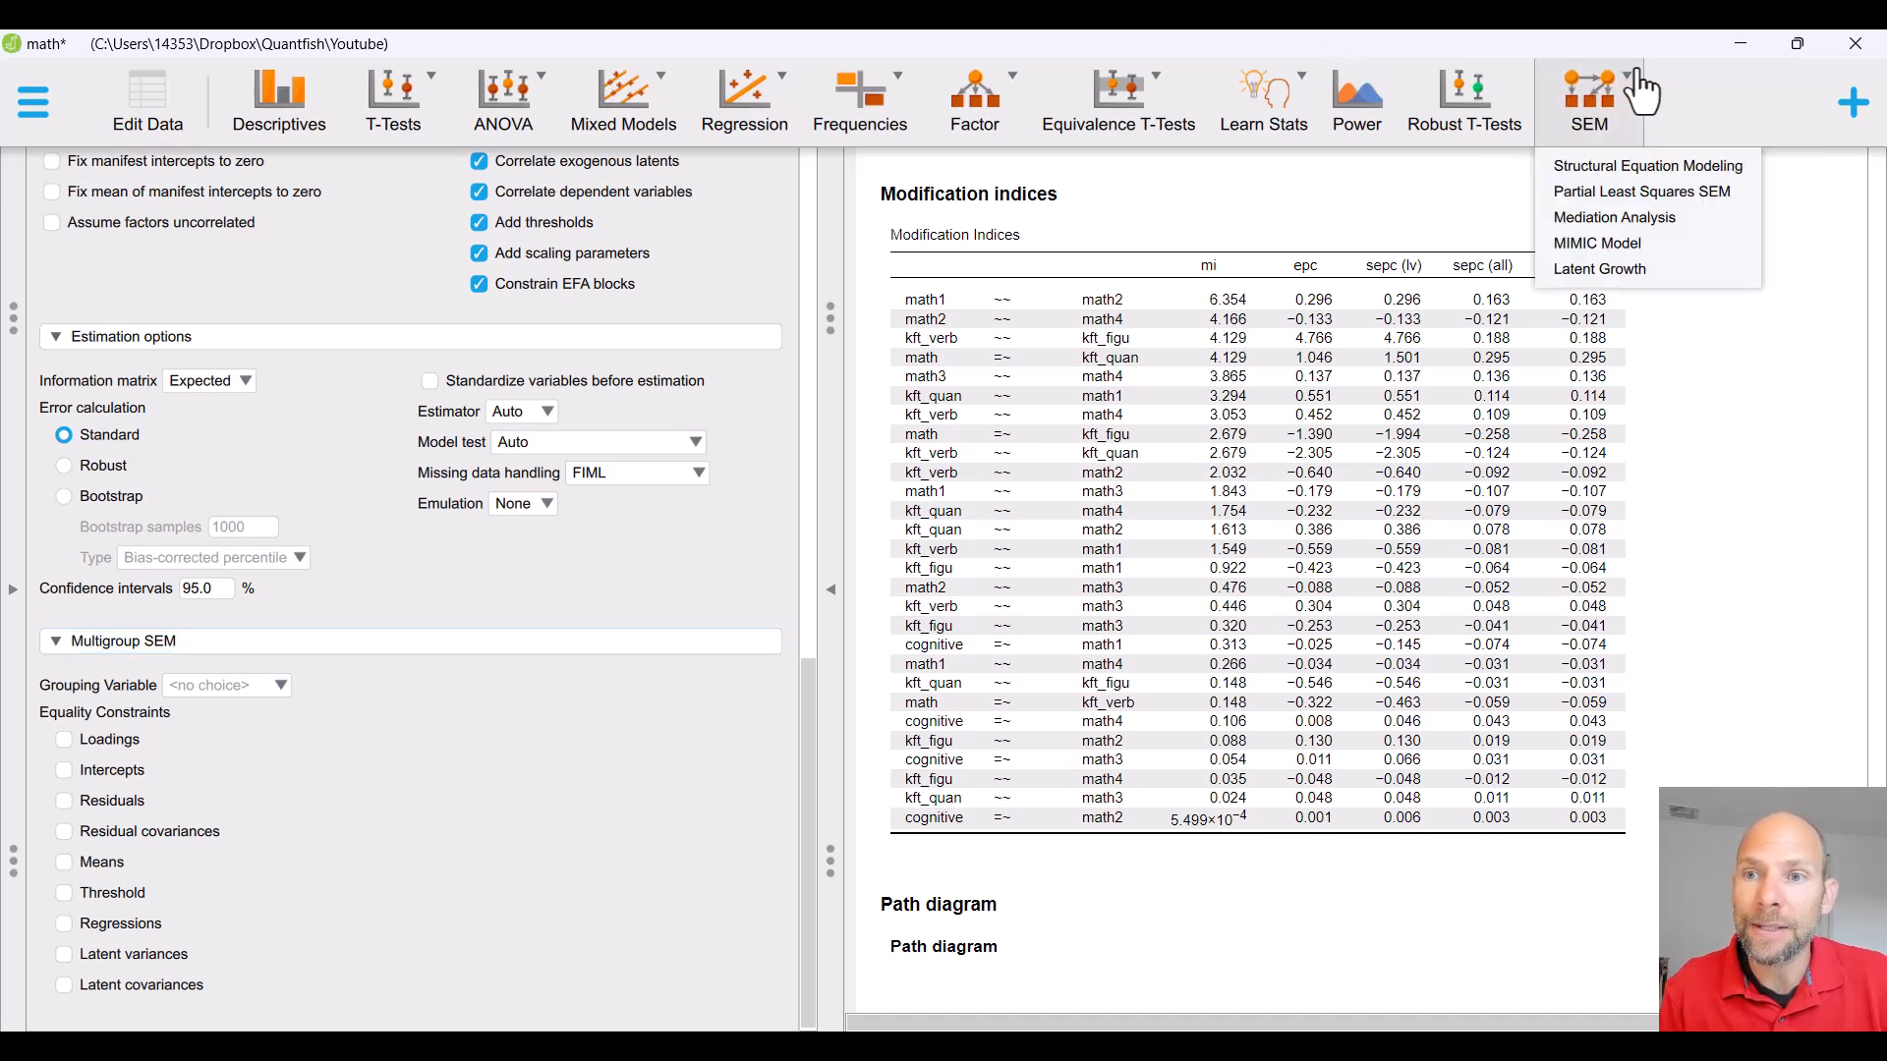
pyautogui.click(1617, 220)
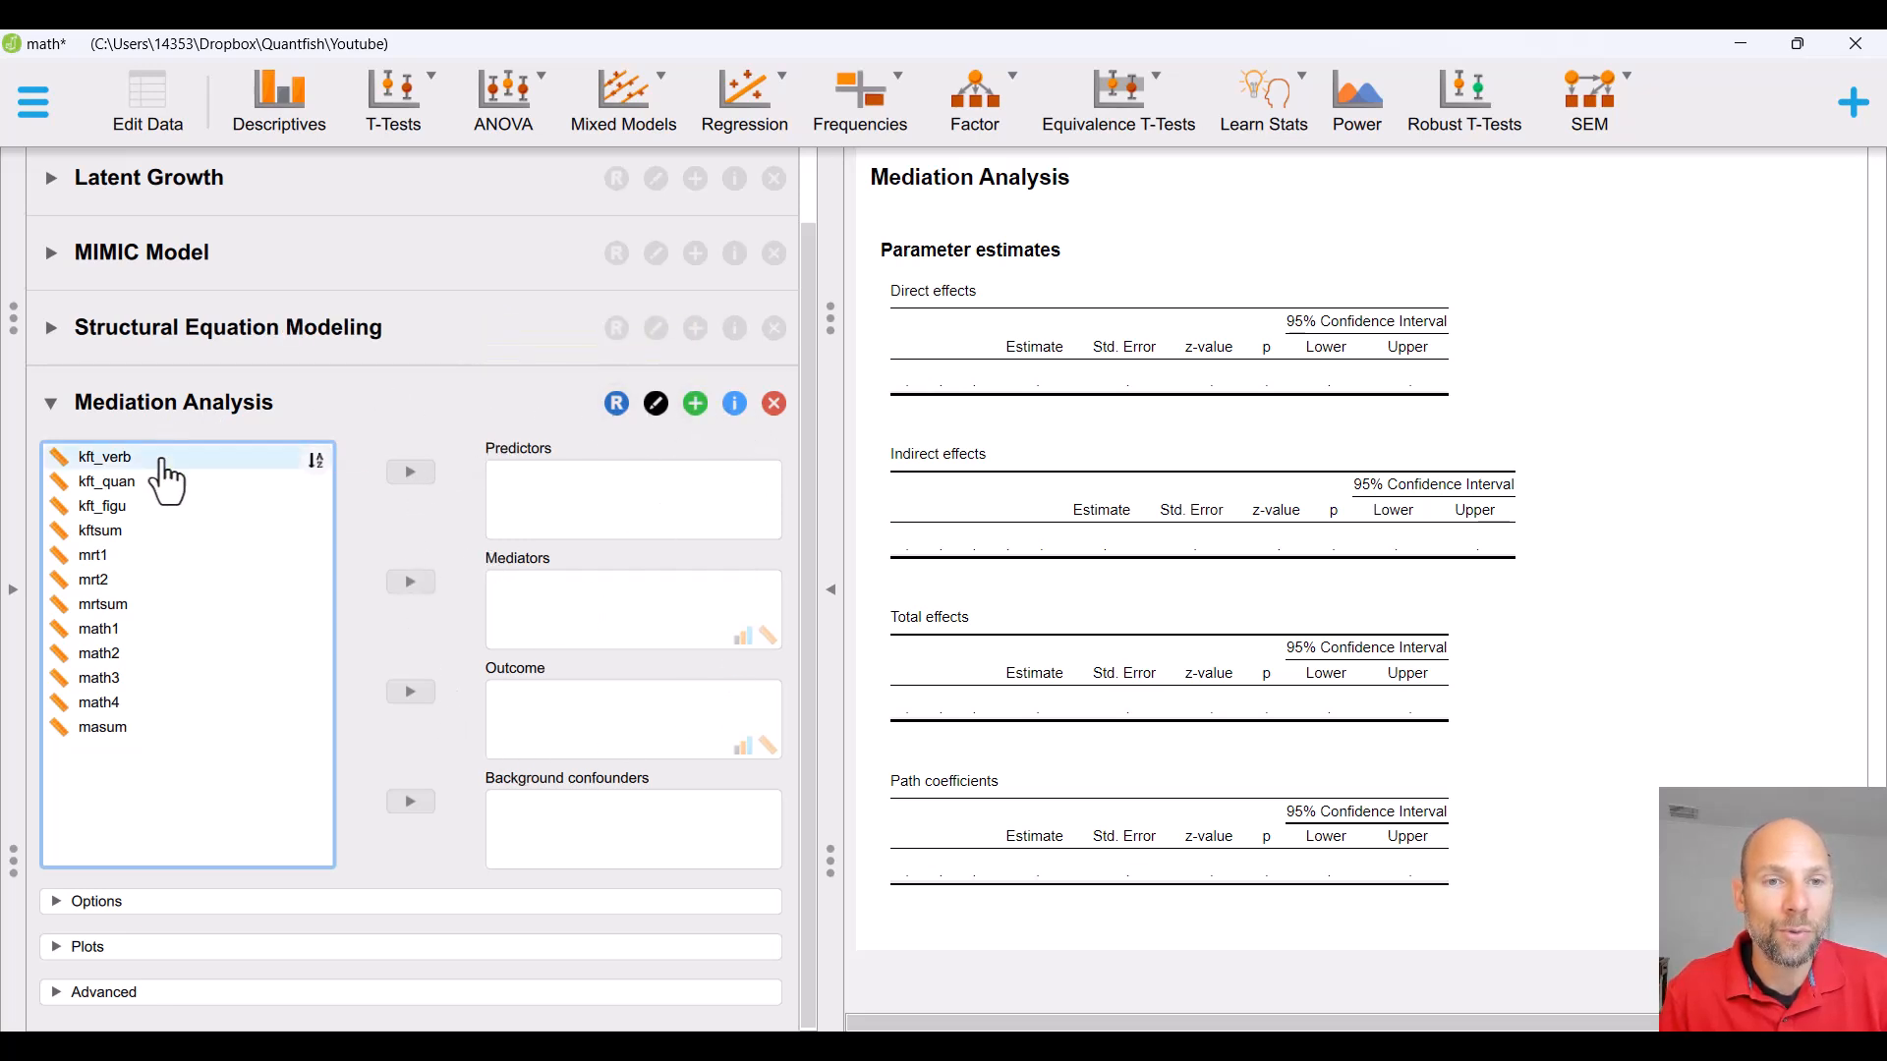
pyautogui.moveTo(164, 460); pyautogui.dragTo(183, 503)
pyautogui.click(411, 472)
# Assign math1 and math2 as the mediators and mrt1 and mrt2 as the outcomes of the mediation analysis
pyautogui.click(120, 556)
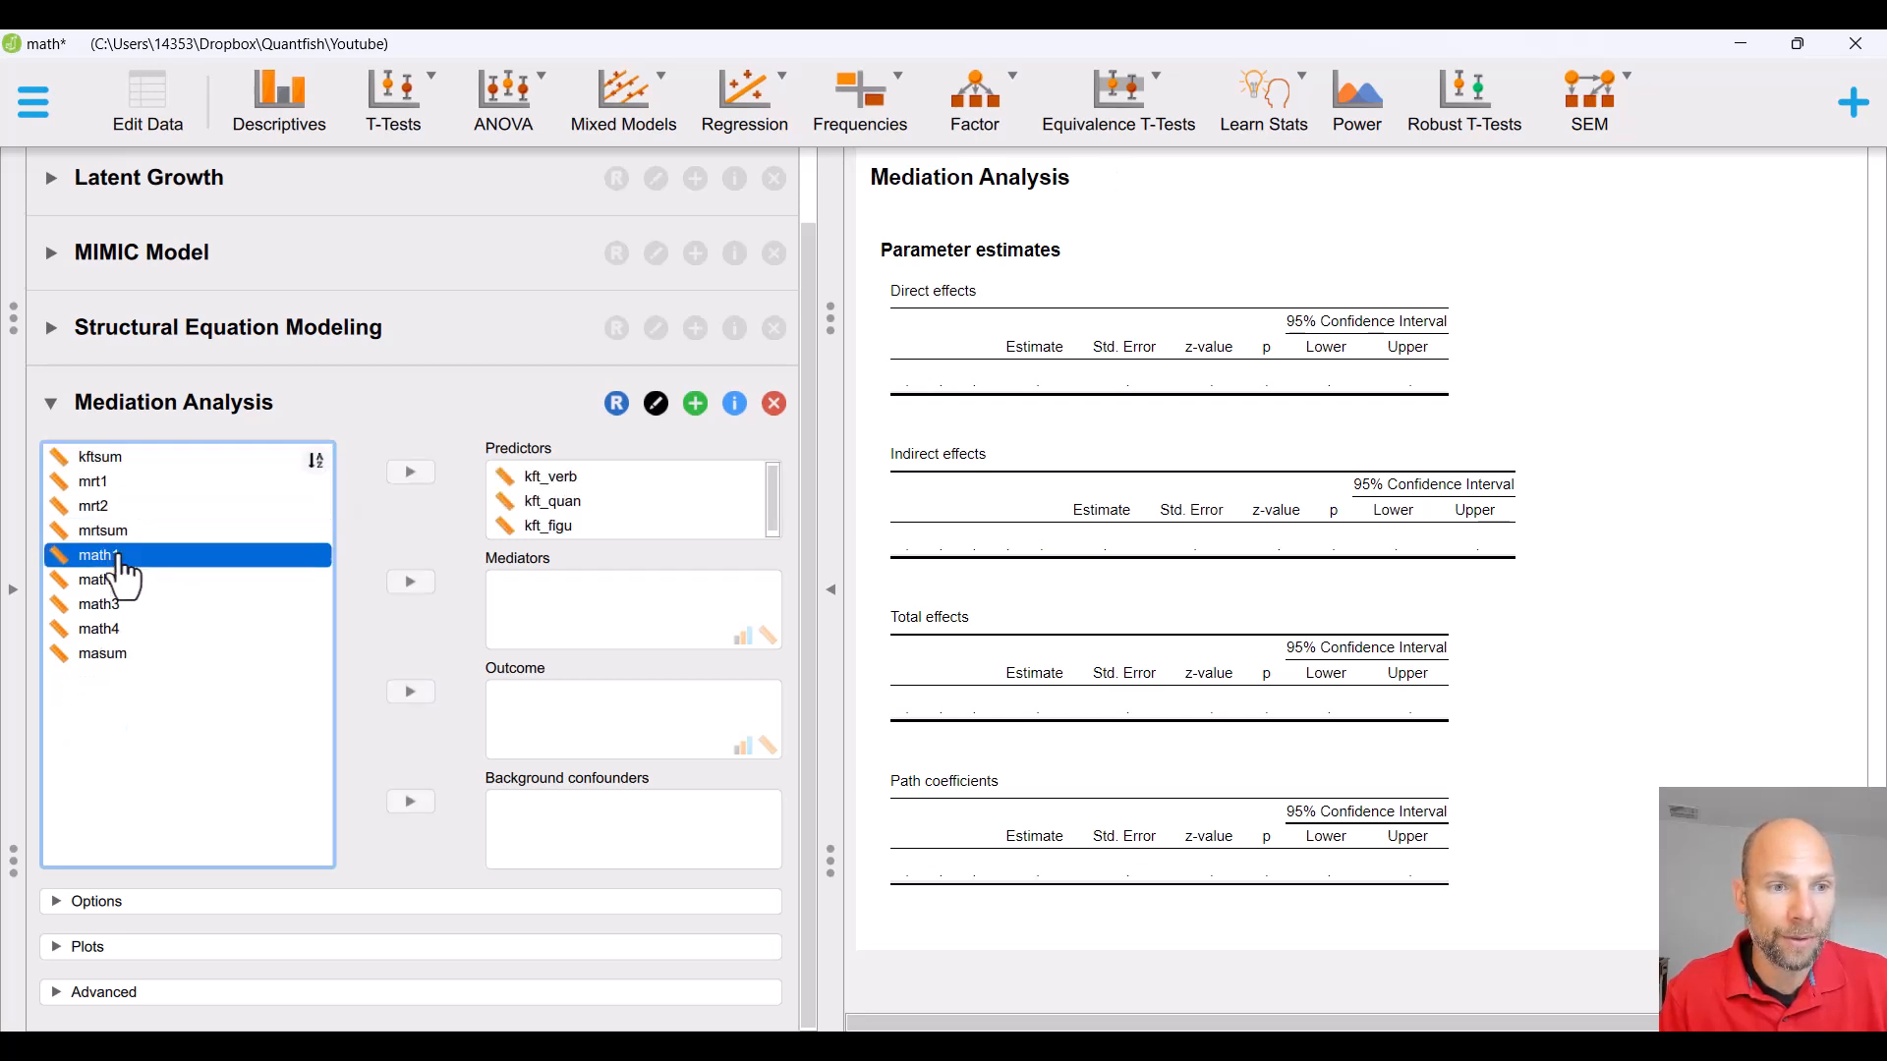
pyautogui.keyDown('shift'); pyautogui.click(120, 582); pyautogui.keyUp('shift')
pyautogui.click(411, 582)
pyautogui.click(120, 581)
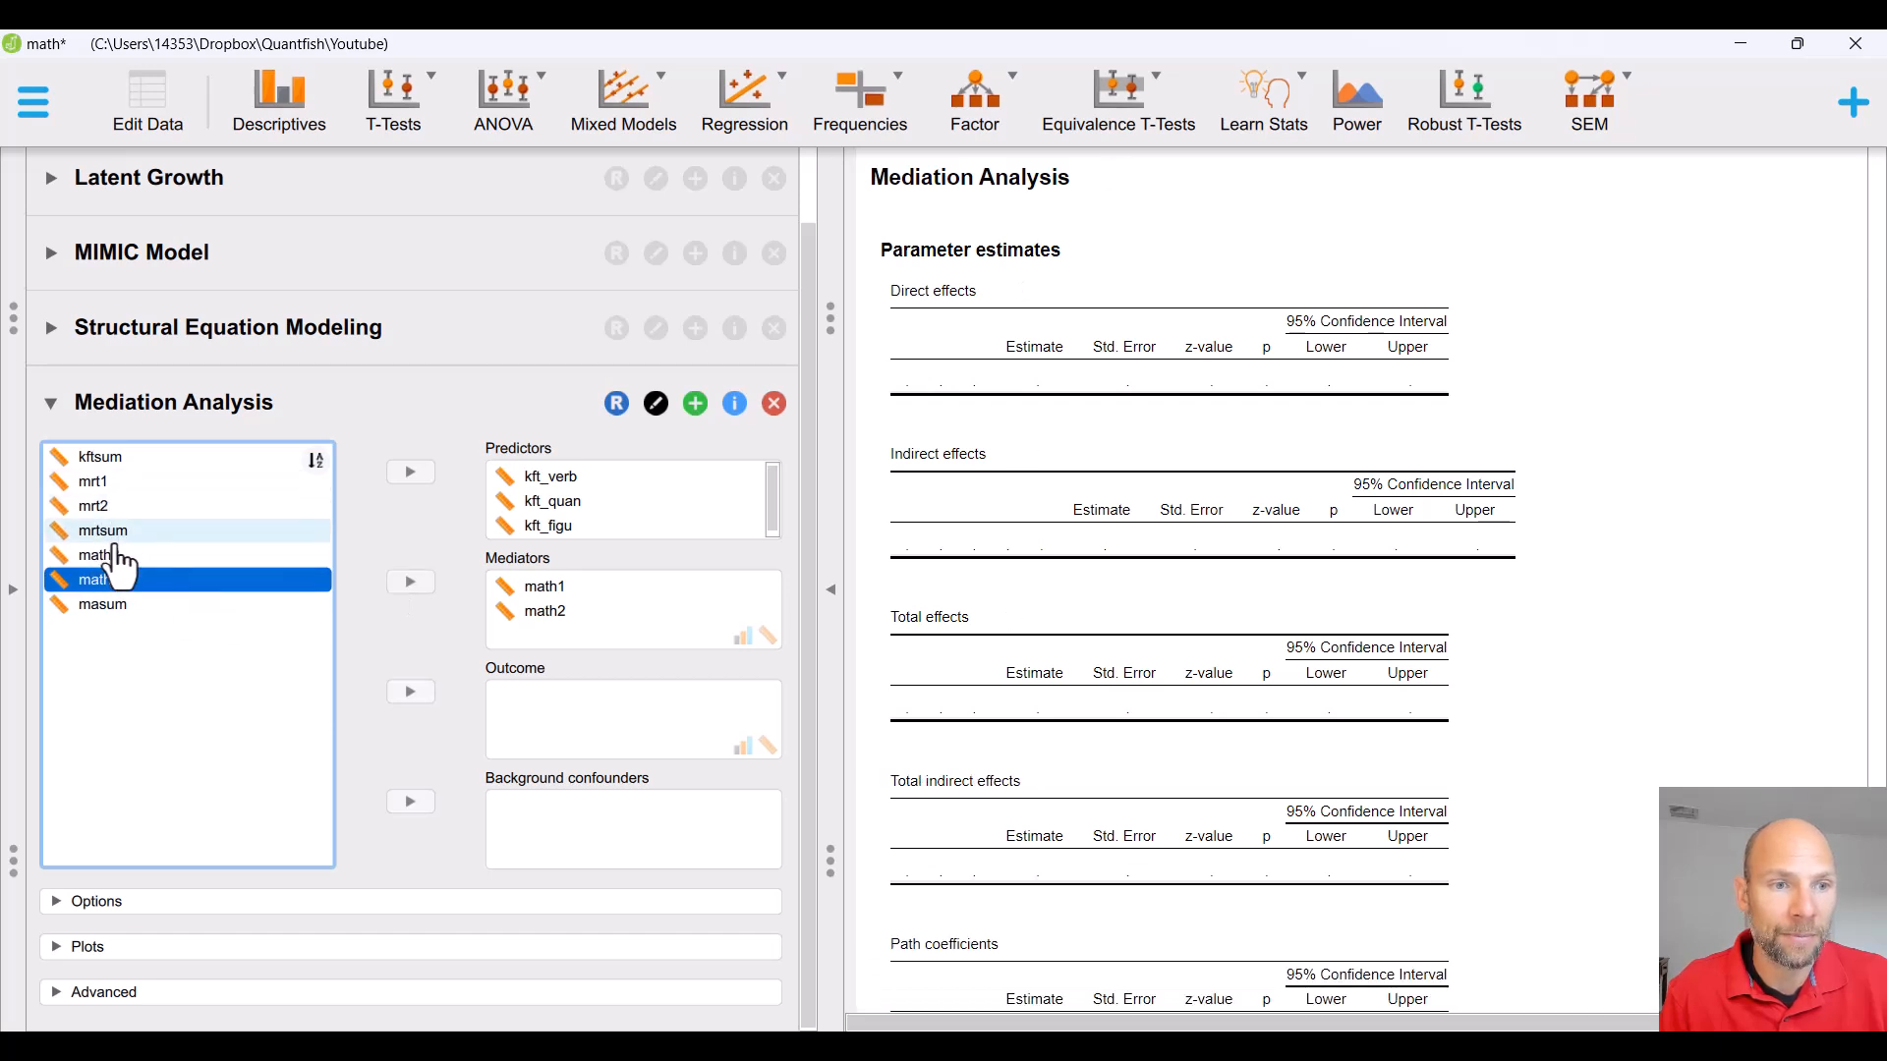
pyautogui.click(116, 560)
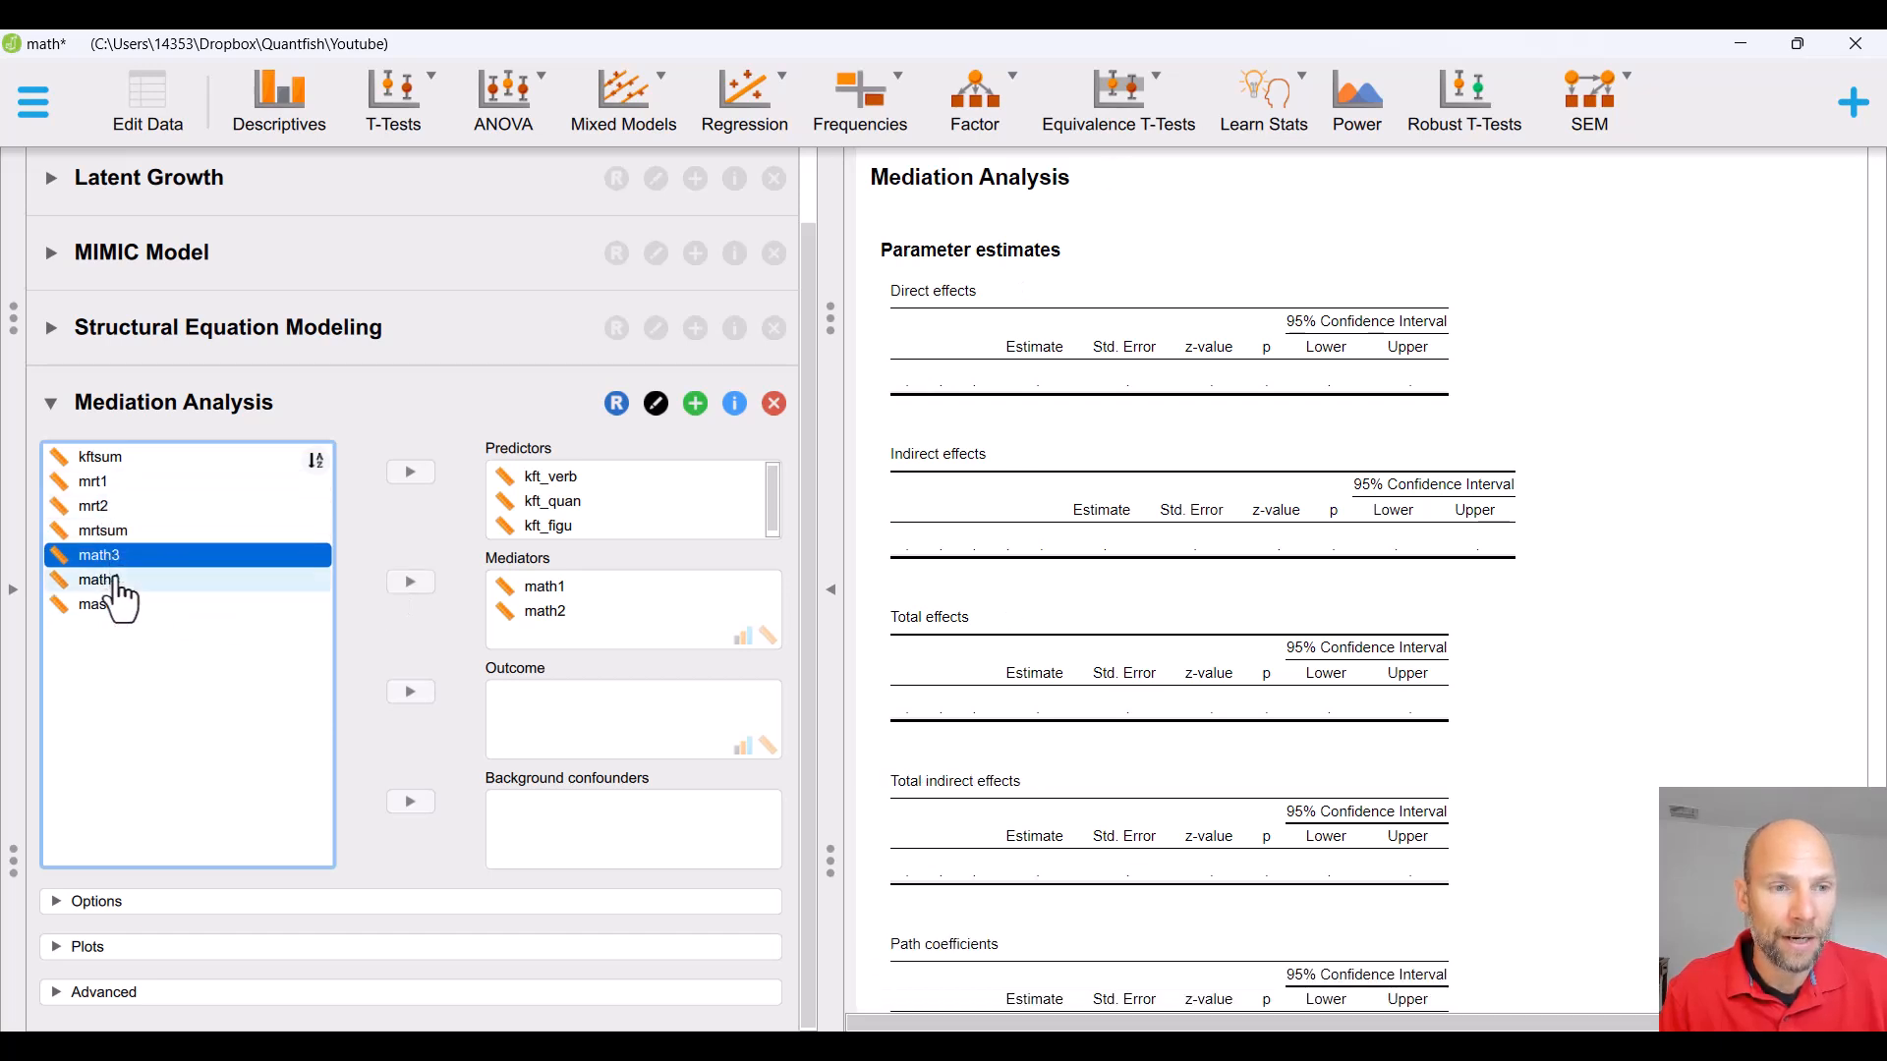
pyautogui.click(118, 481)
pyautogui.keyDown('shift'); pyautogui.click(118, 506); pyautogui.keyUp('shift')
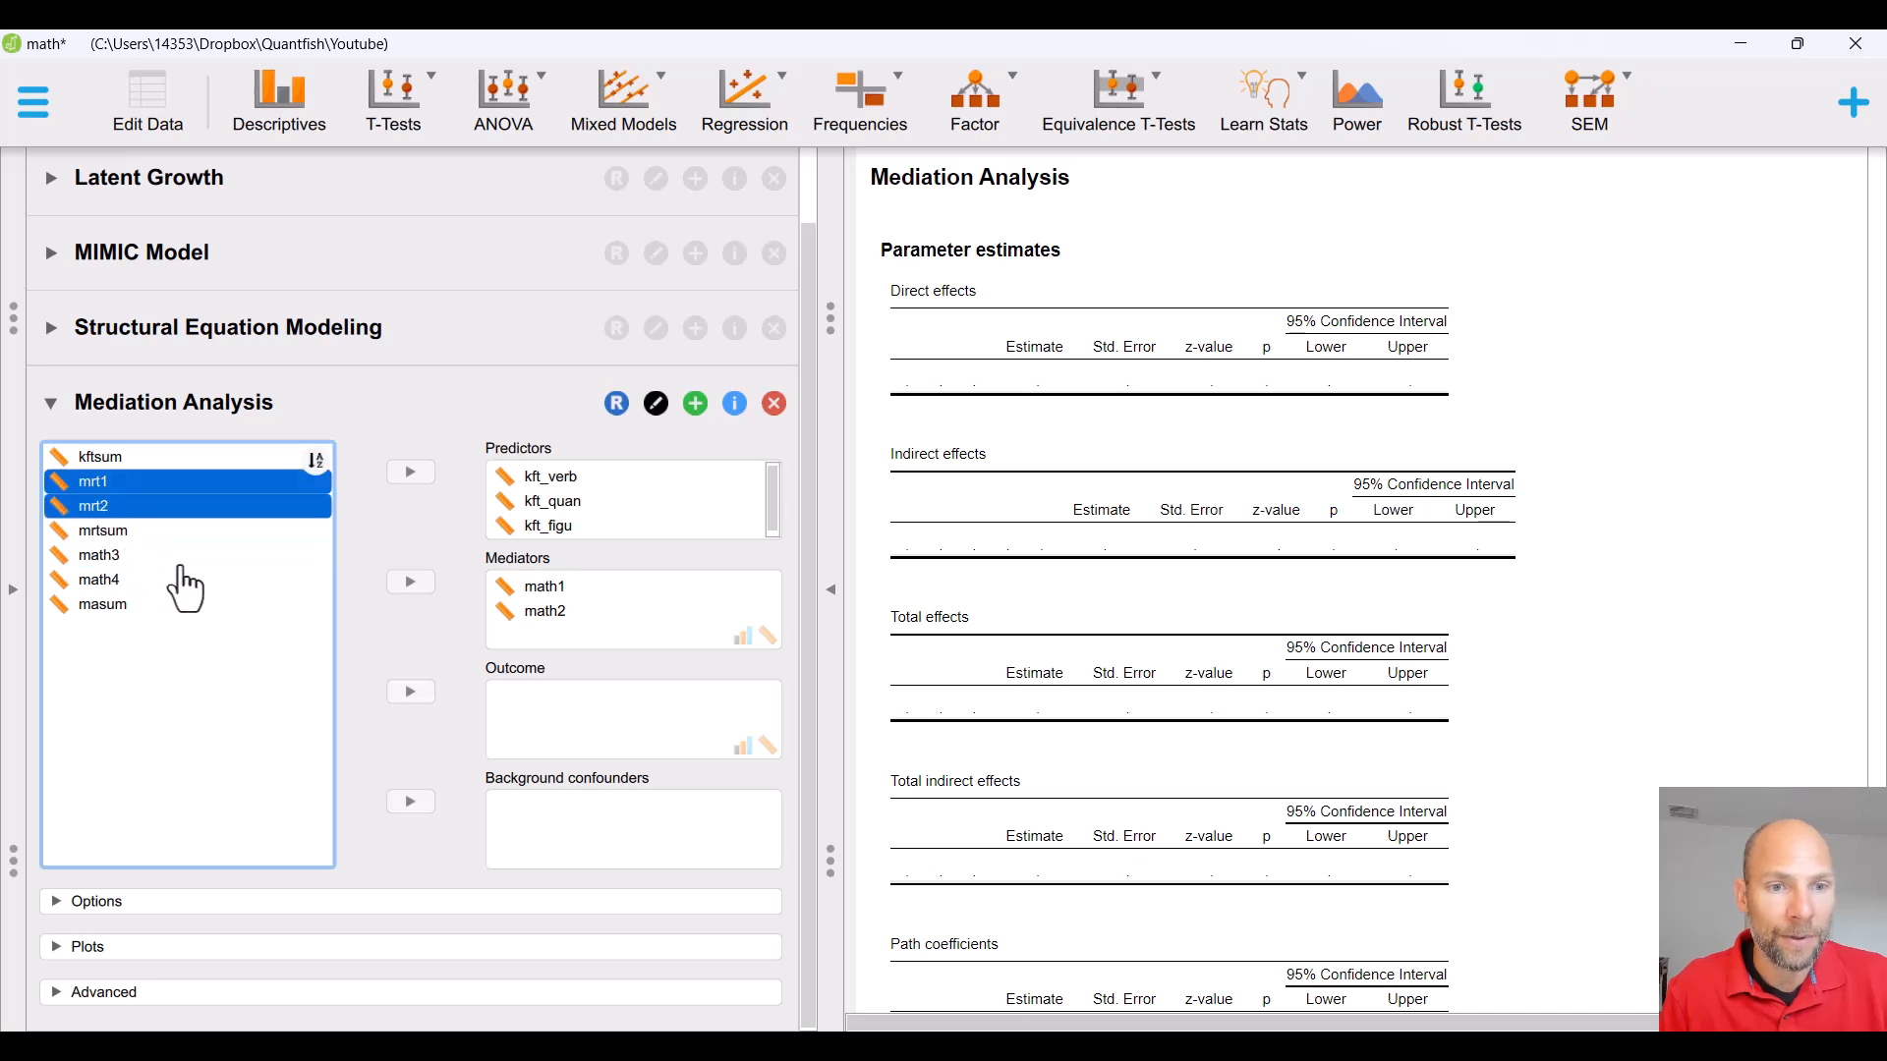
pyautogui.click(411, 693)
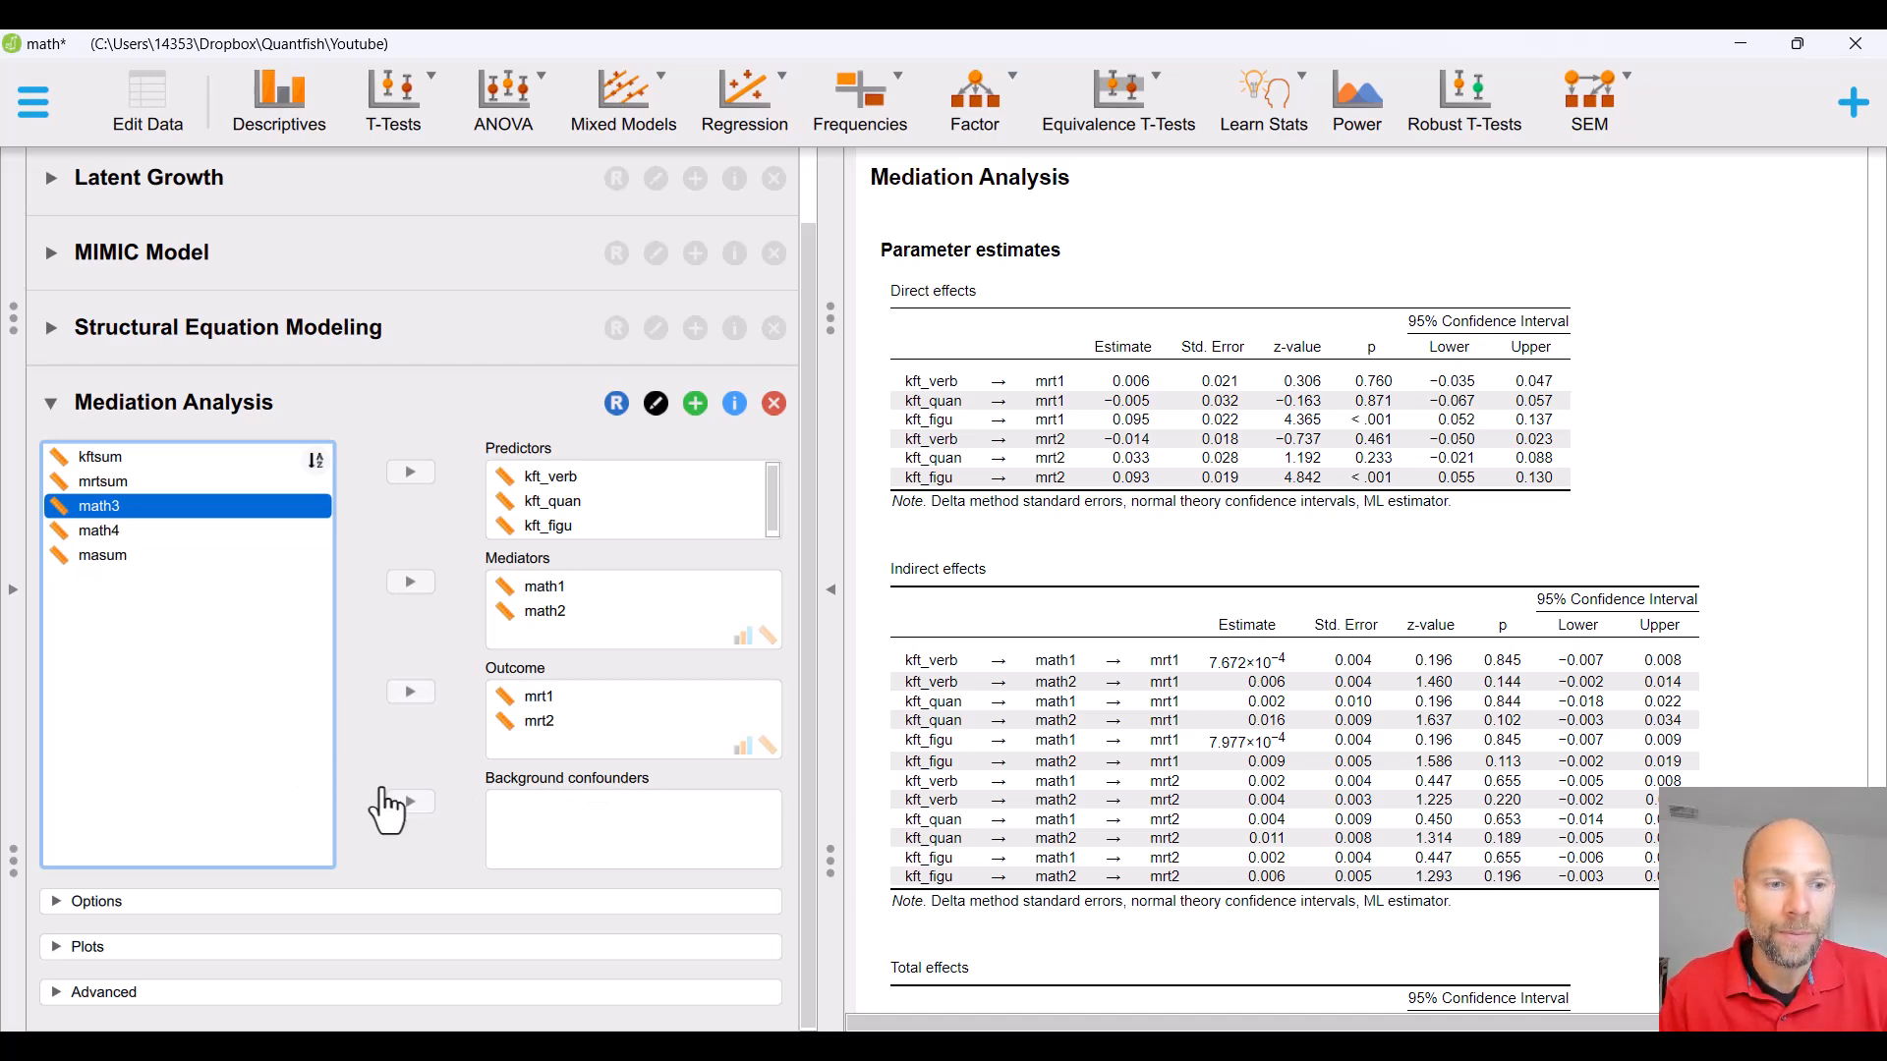
# Include standardized estimates, lavaan syntax and R-squared in the mediation output, and set the method to Bootstrap
pyautogui.click(98, 902)
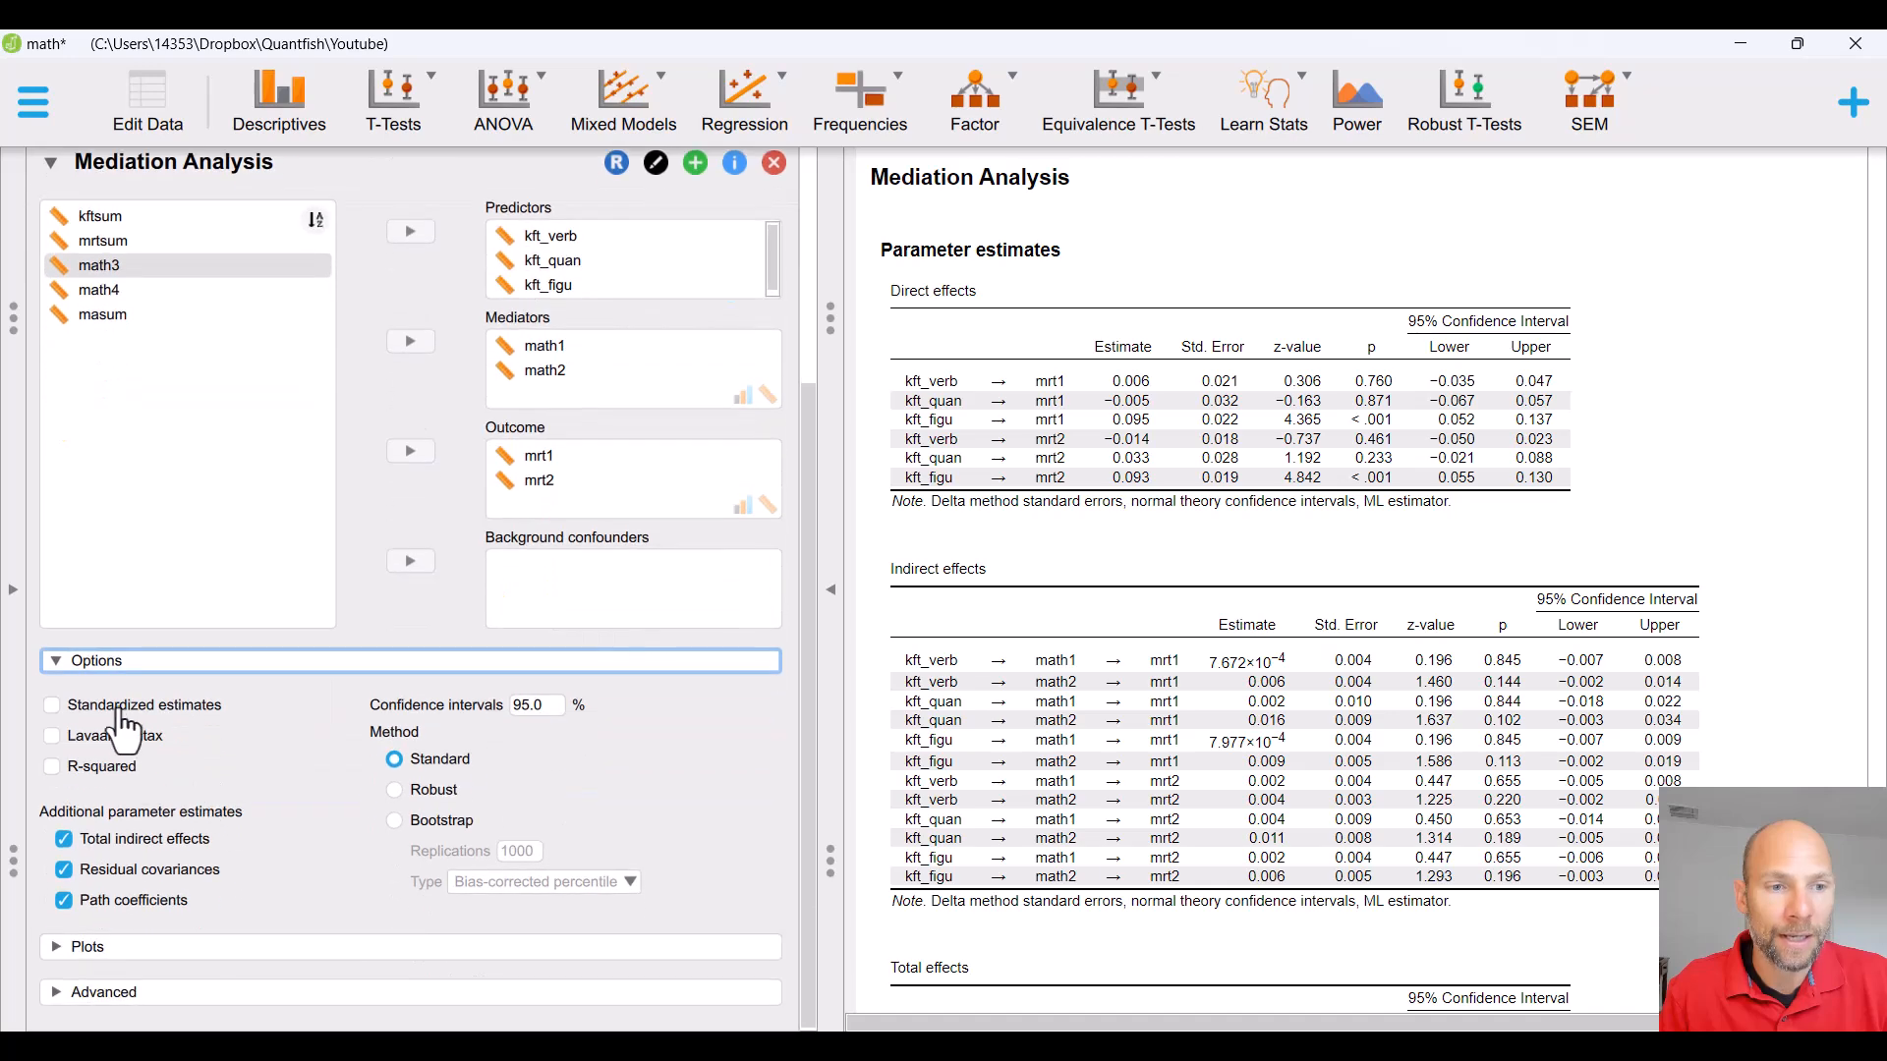
pyautogui.click(119, 710)
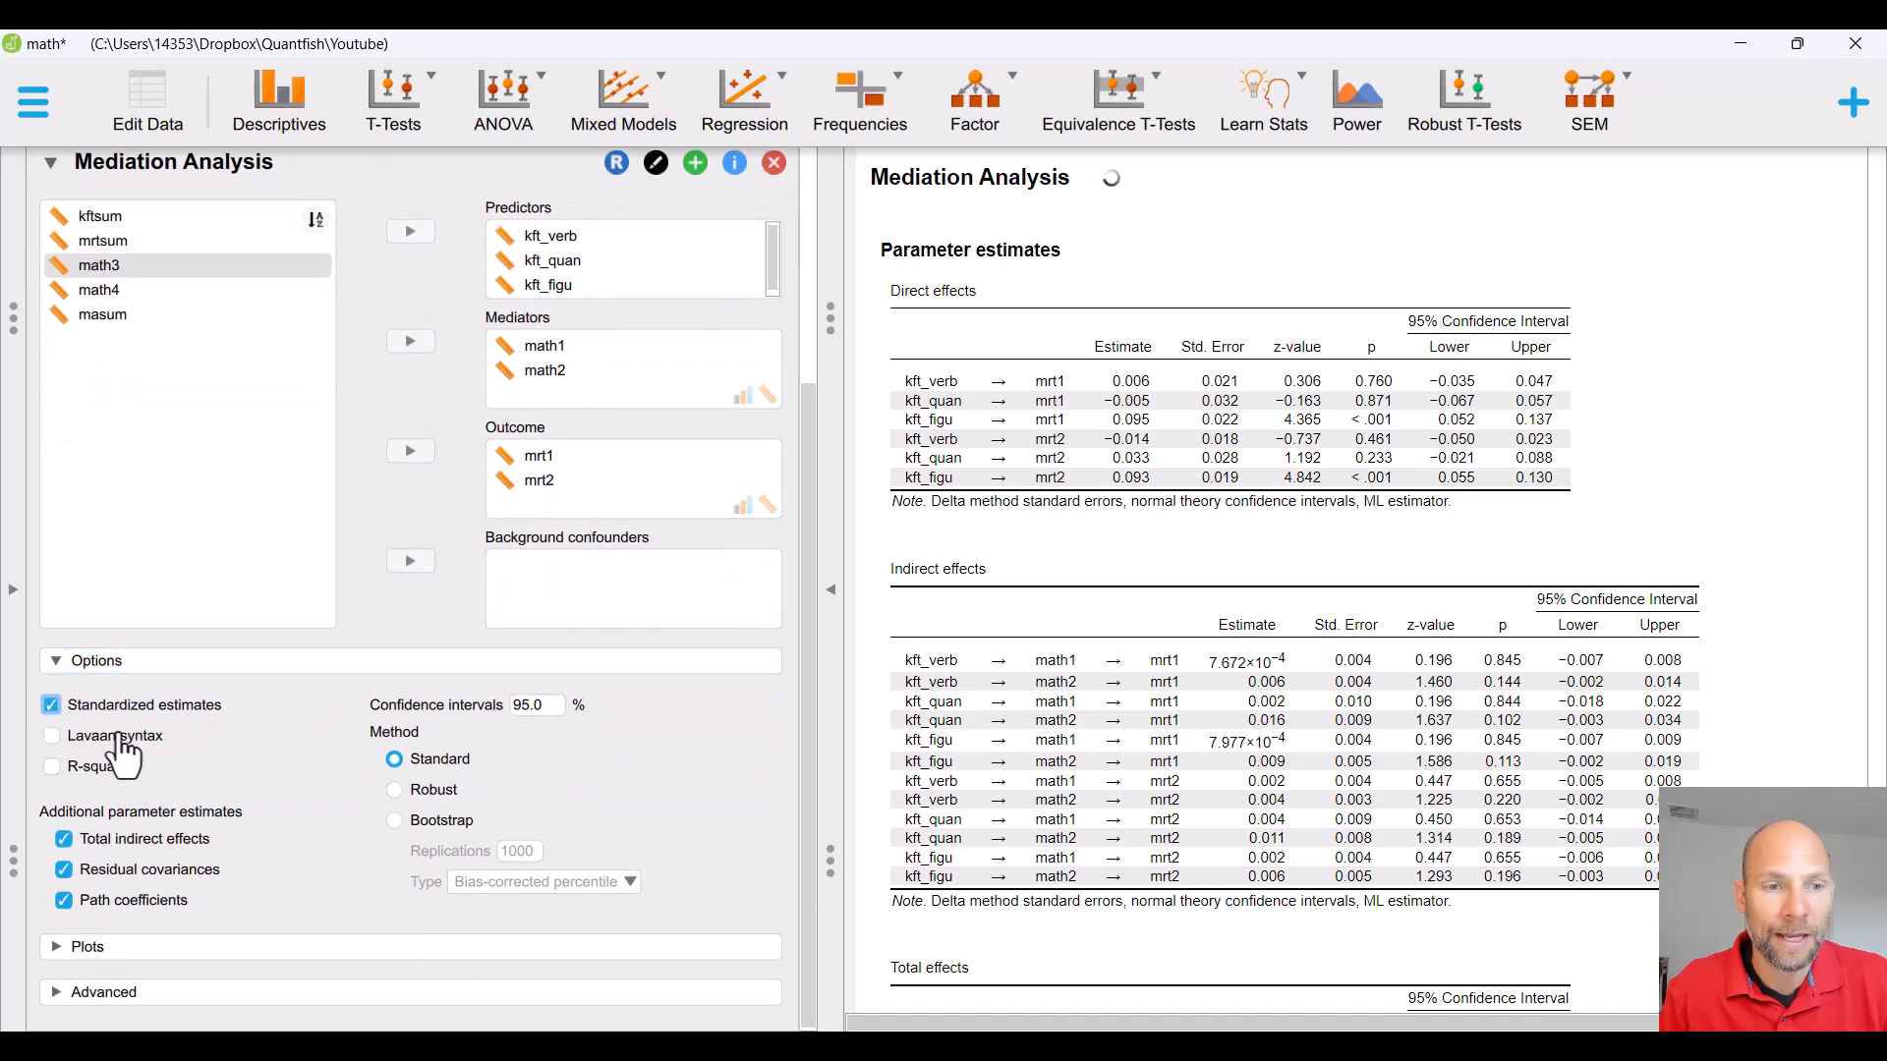
pyautogui.click(117, 739)
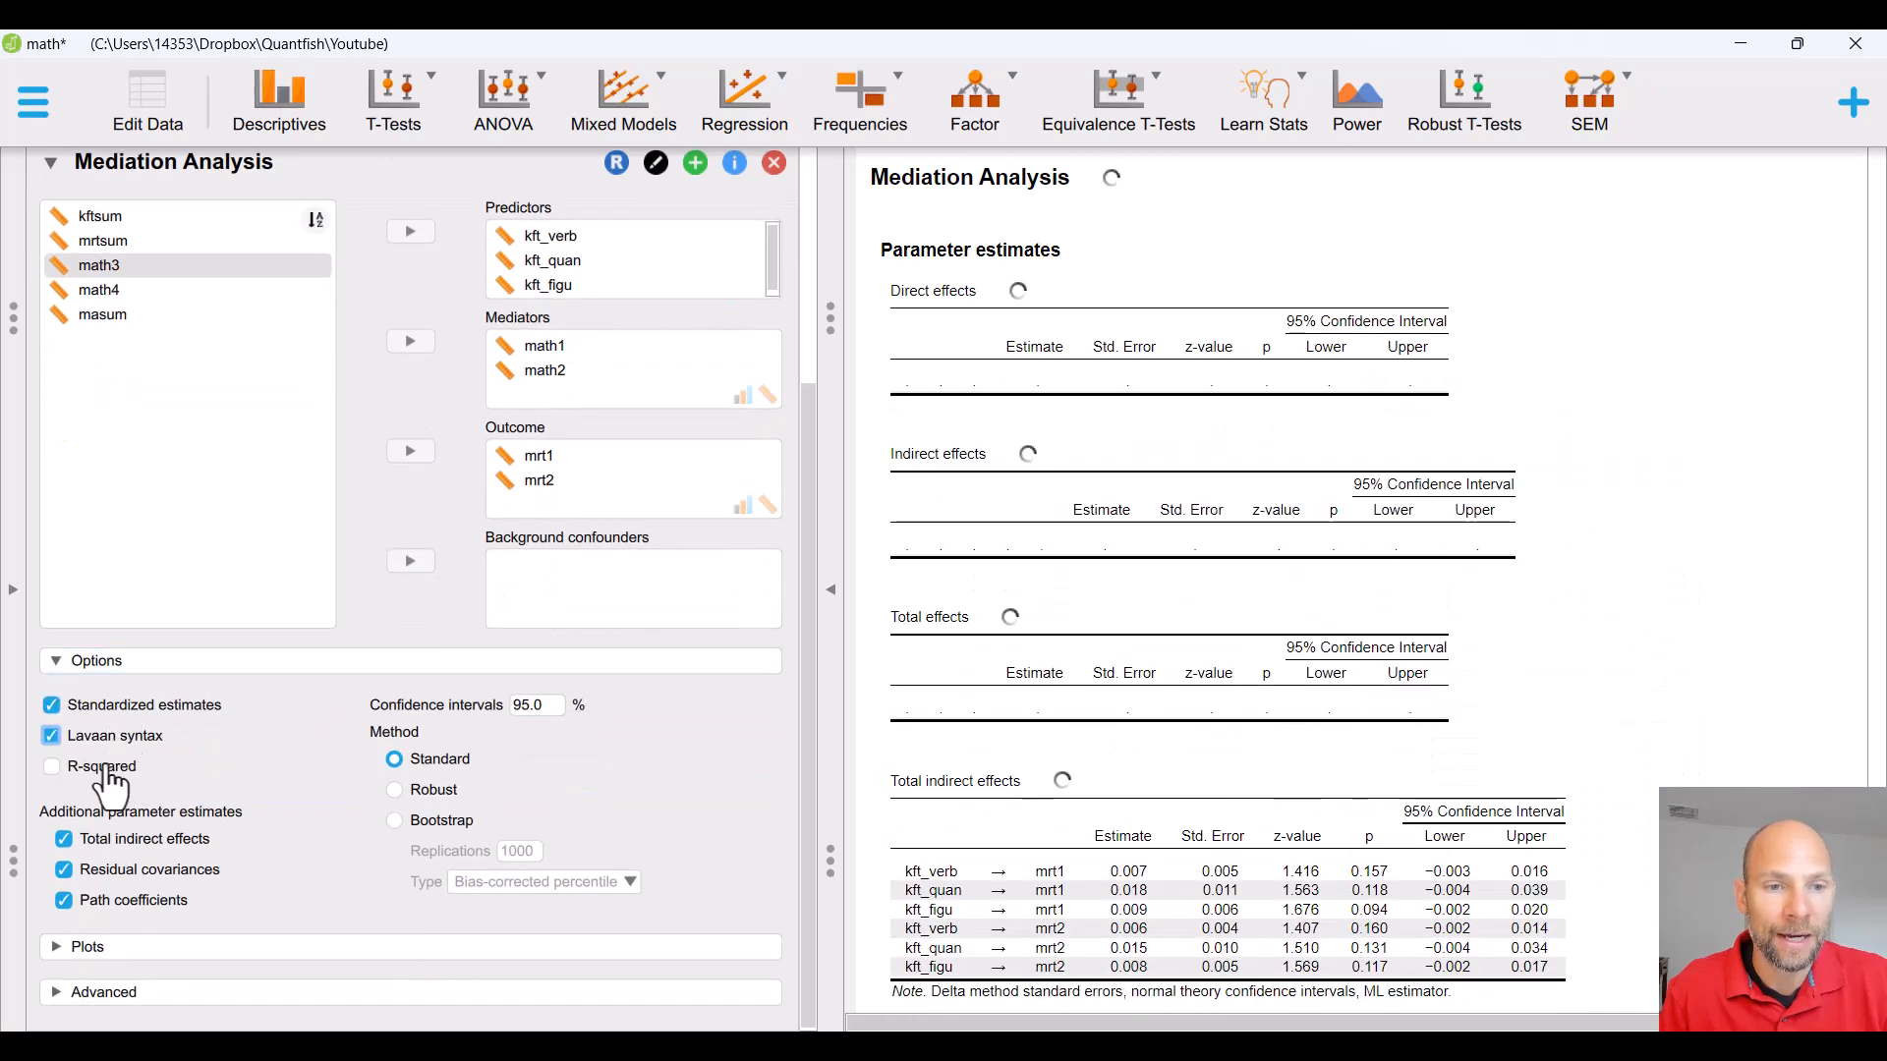
pyautogui.click(105, 769)
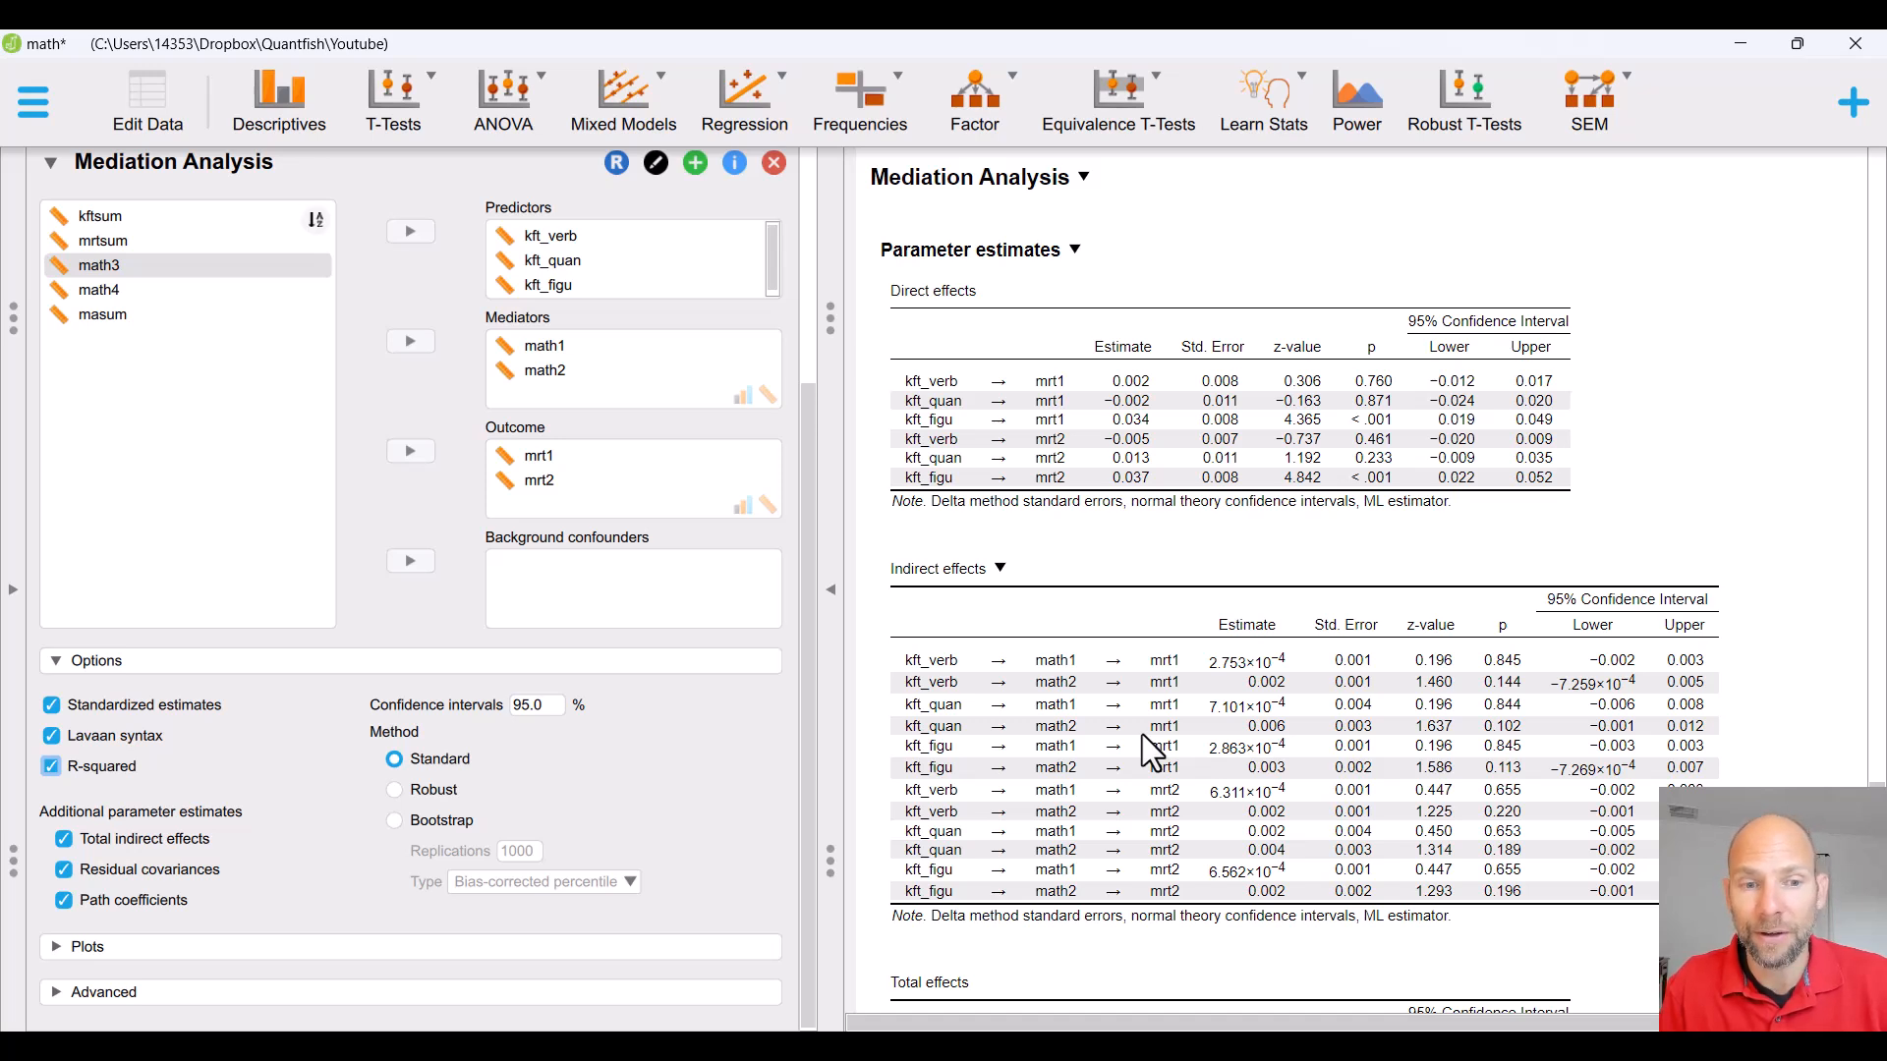
pyautogui.click(444, 825)
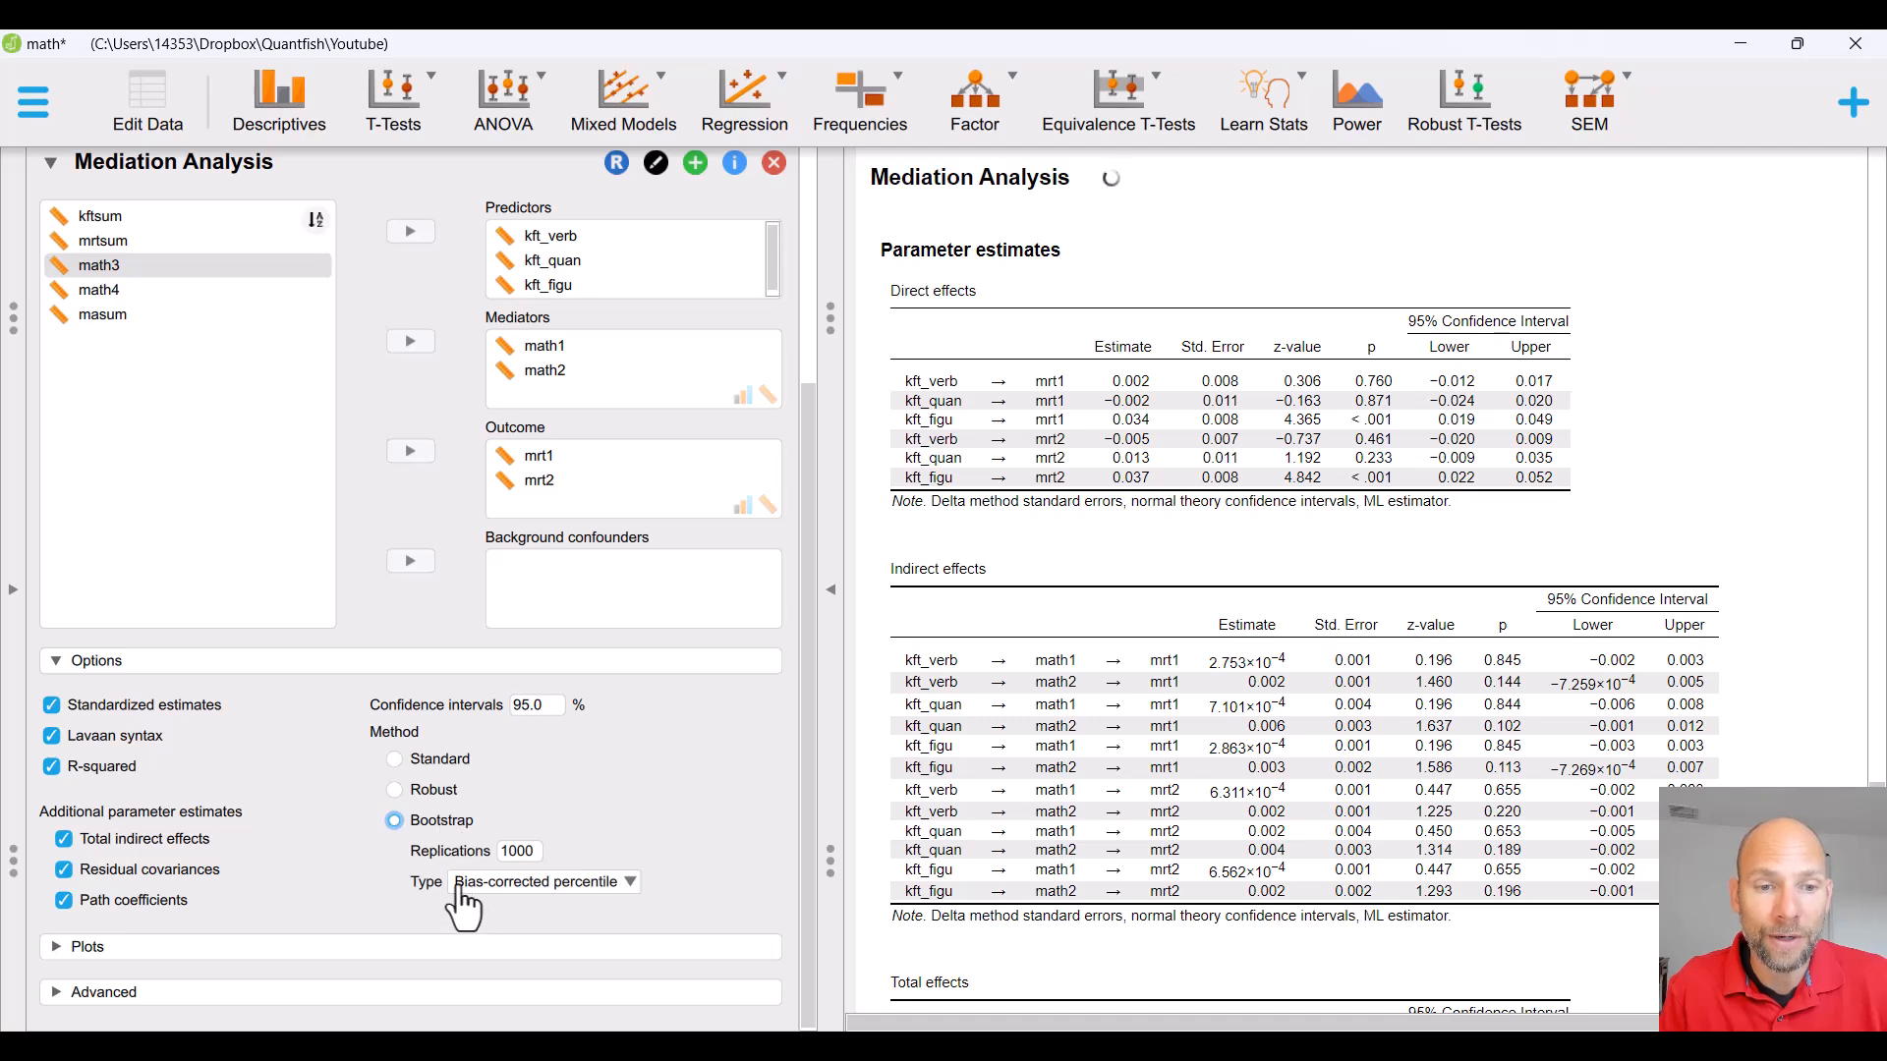